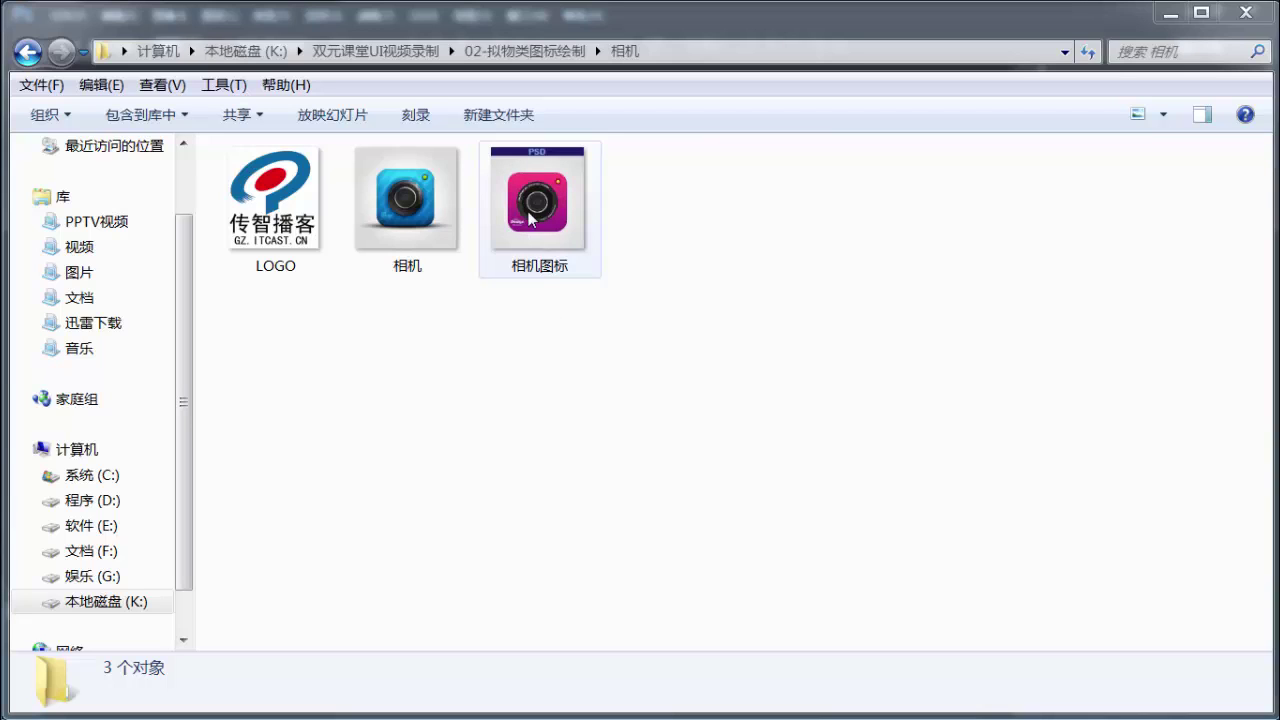
# Open the 相机图标 PSD file in Photoshop and briefly check the hidden 相机 reference layer.
pyautogui.moveTo(532, 212); pyautogui.dragTo(572, 264)
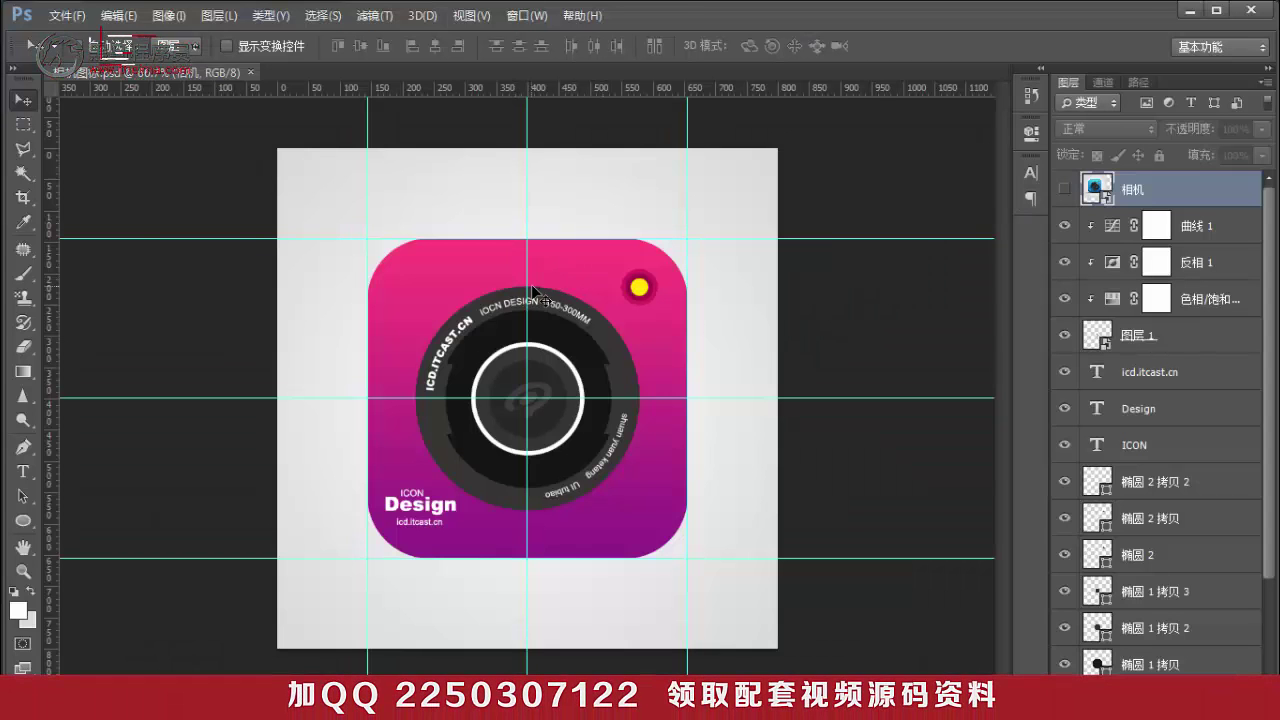
pyautogui.click(1064, 188)
pyautogui.click(1064, 188)
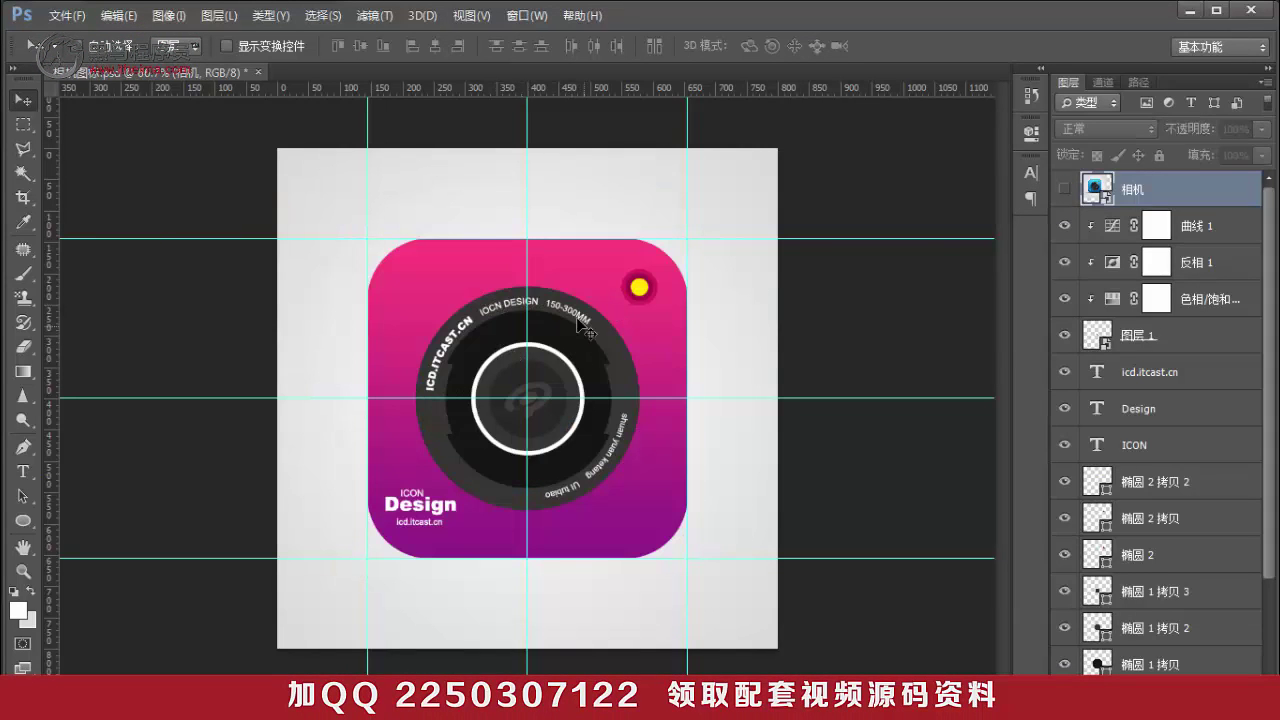
# Display the camera icon document at 100% and hide the guides.
pyautogui.press('z')
pyautogui.click(474, 47)
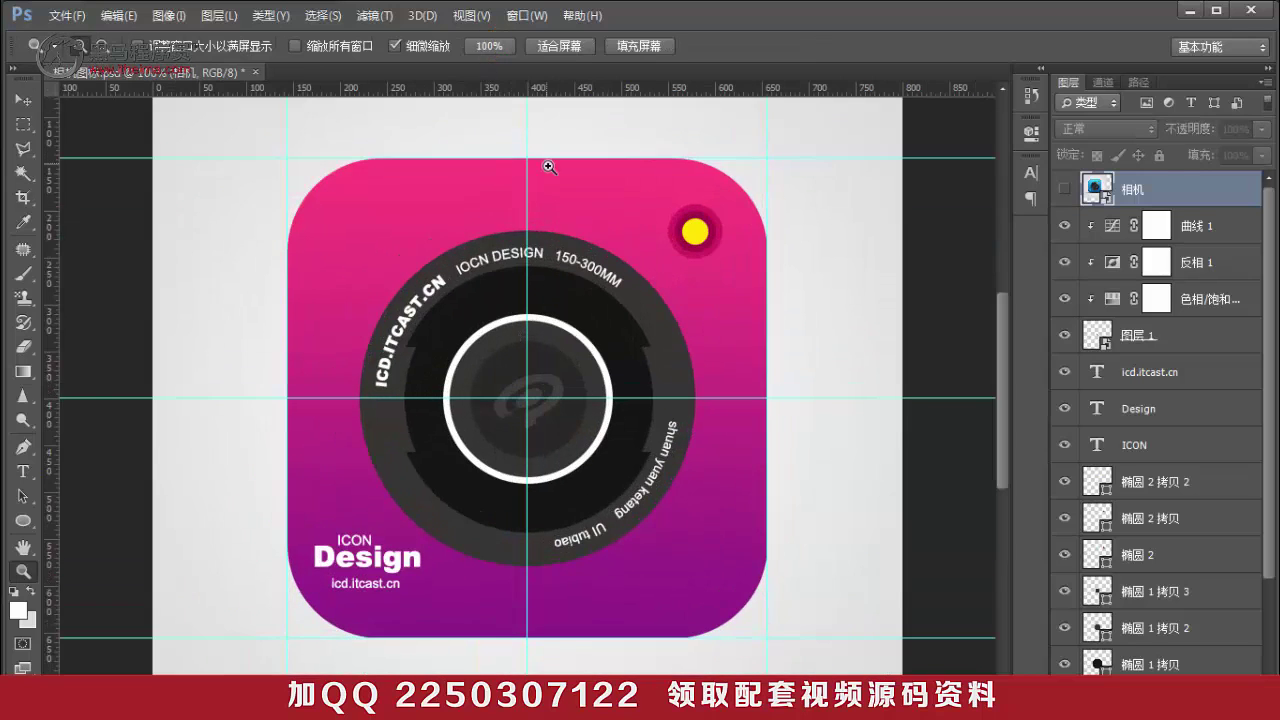
pyautogui.hotkey('ctrl', ';')
pyautogui.press('v')
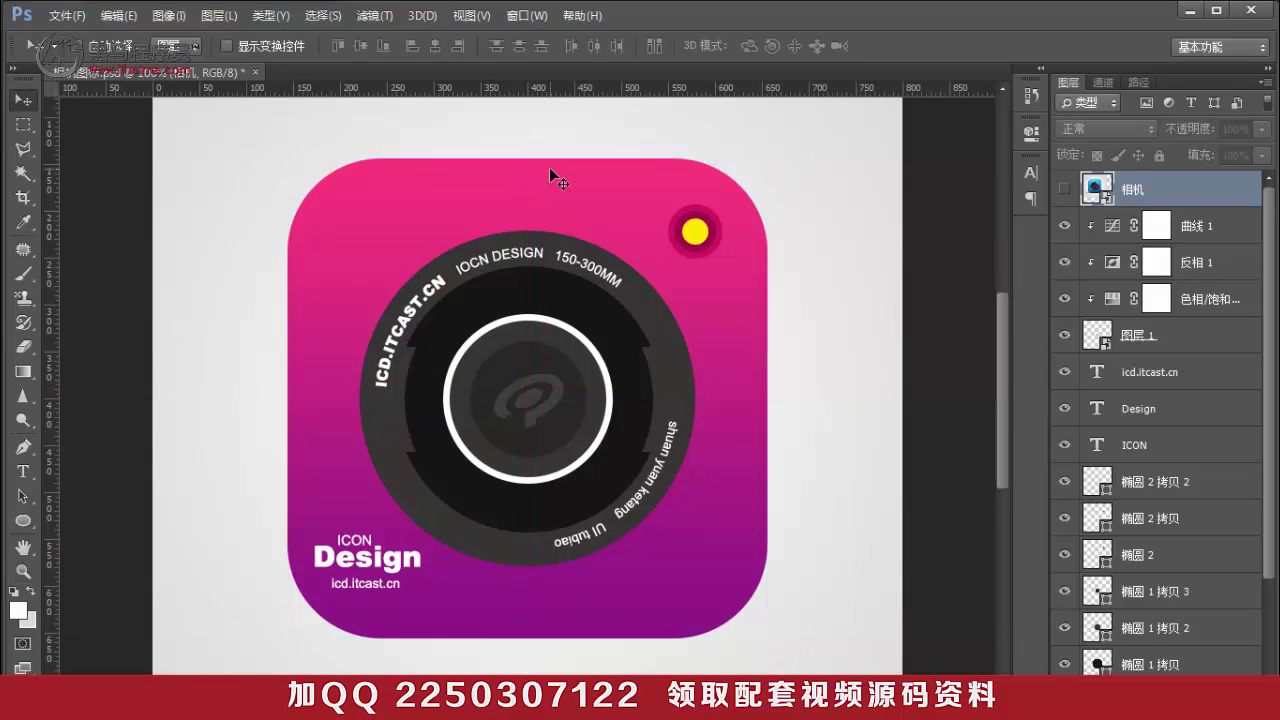
# Examine the pink camera icon at full view, at 100% actual size and close up around the lens text and yellow light.
pyautogui.press('z')
pyautogui.keyDown('alt'); pyautogui.click(548, 192); pyautogui.keyUp('alt')
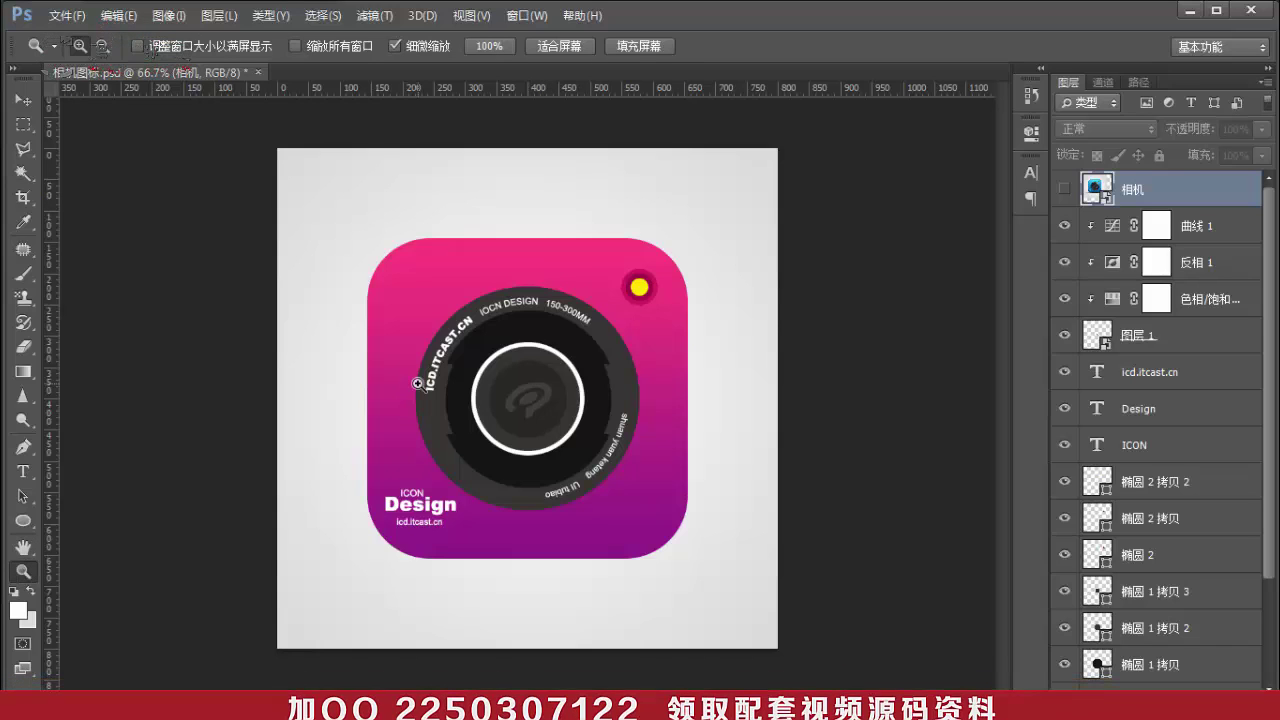
pyautogui.click(489, 45)
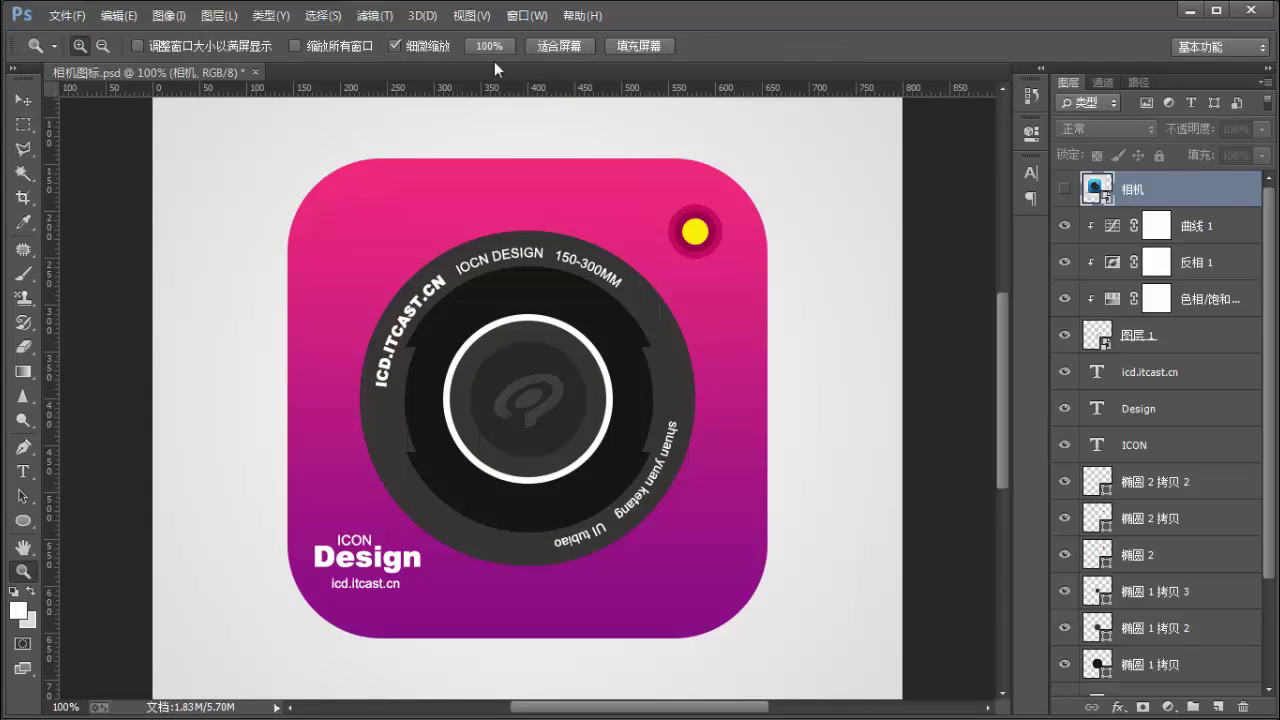
pyautogui.click(636, 258)
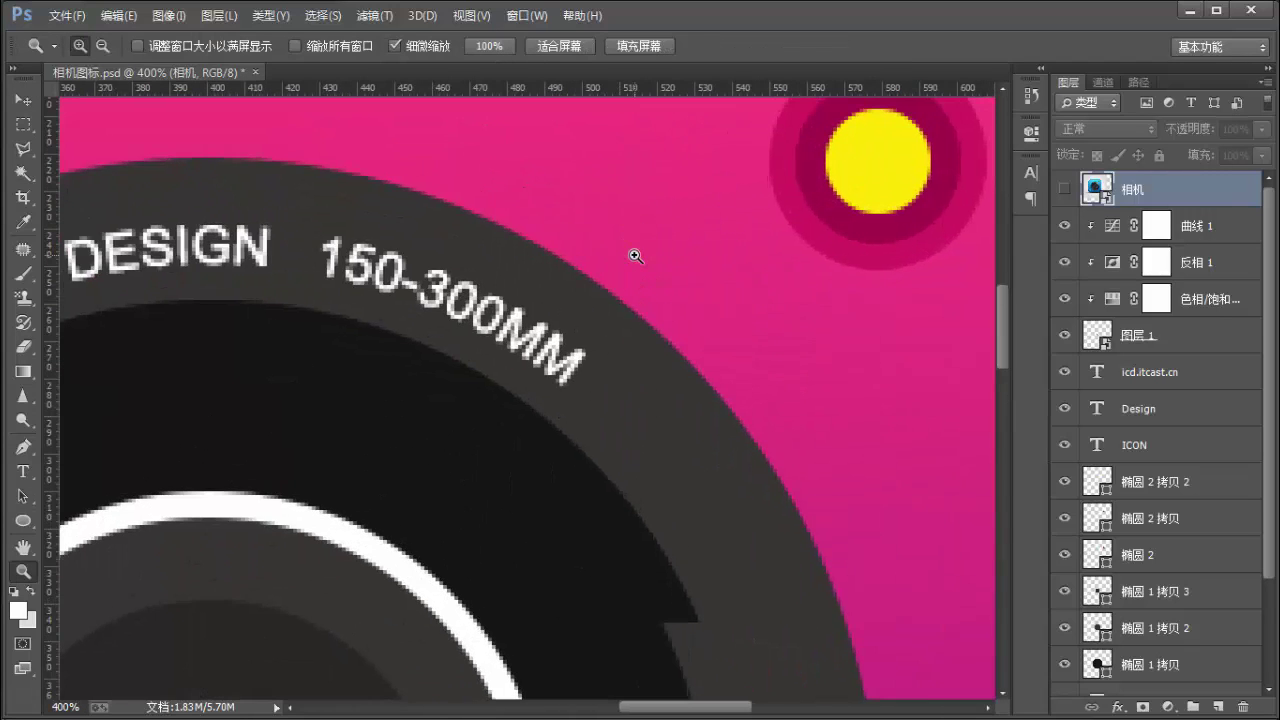
pyautogui.click(559, 50)
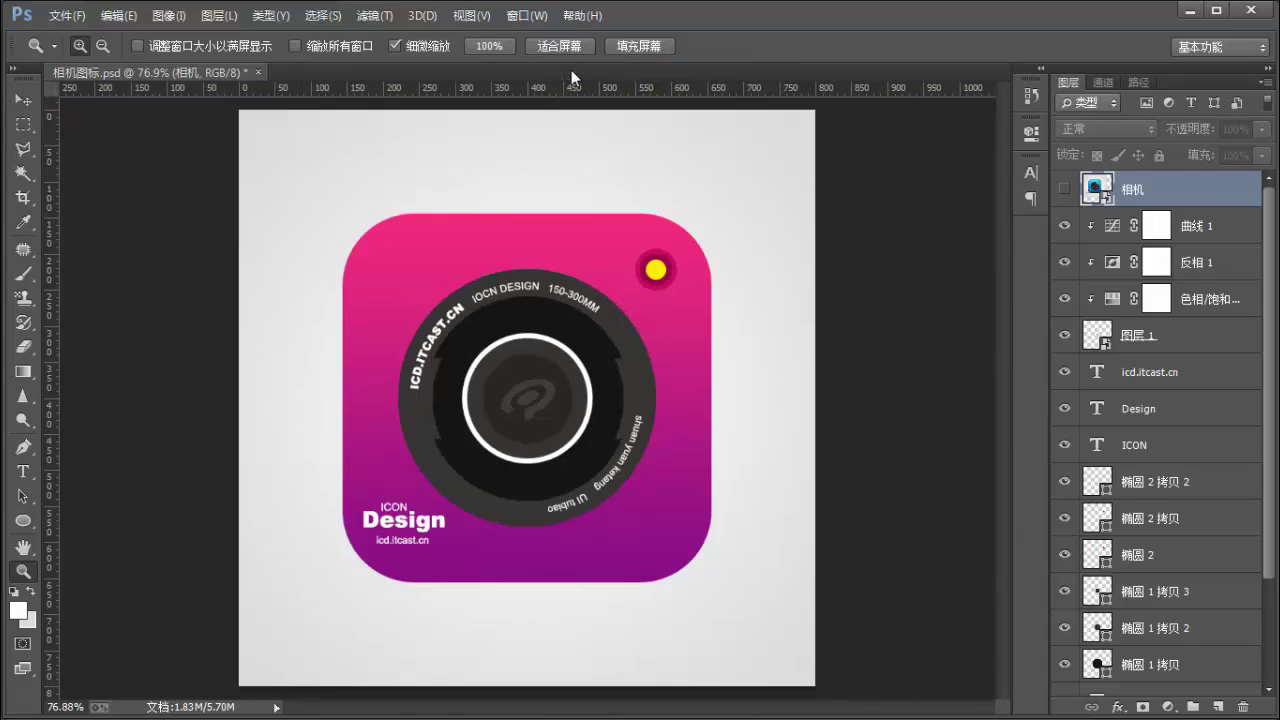
pyautogui.click(491, 46)
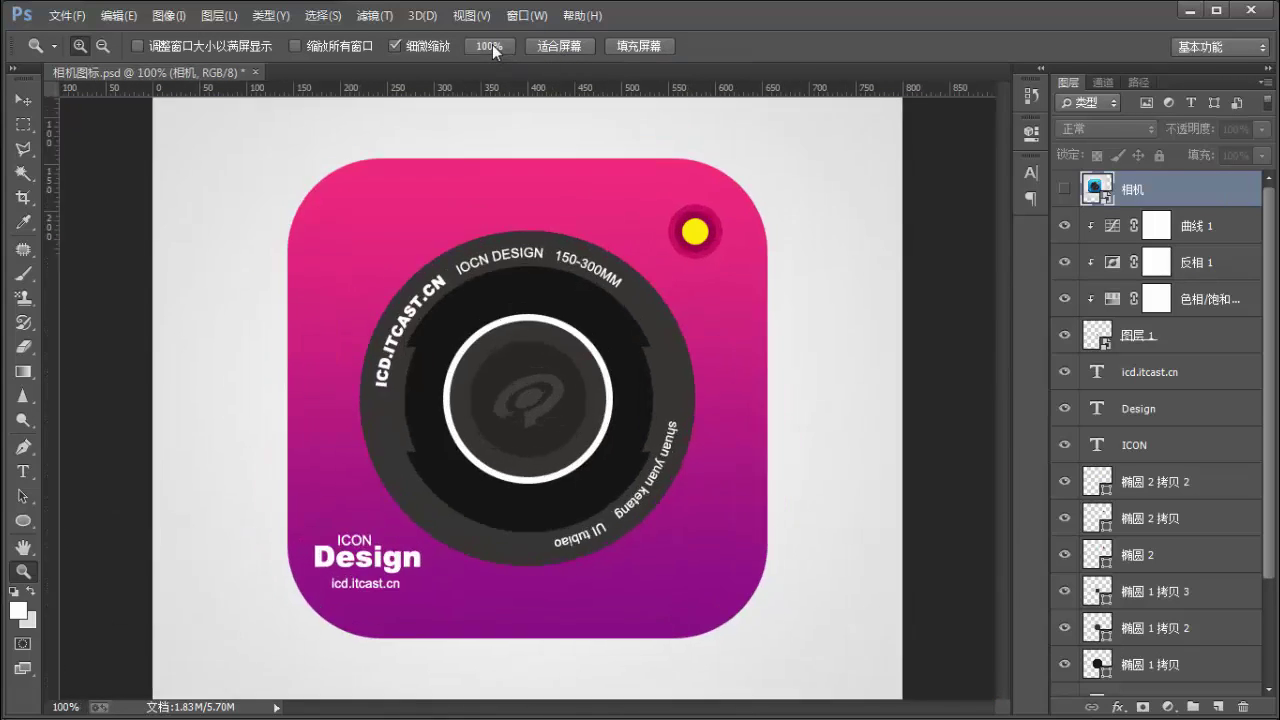
pyautogui.press('v')
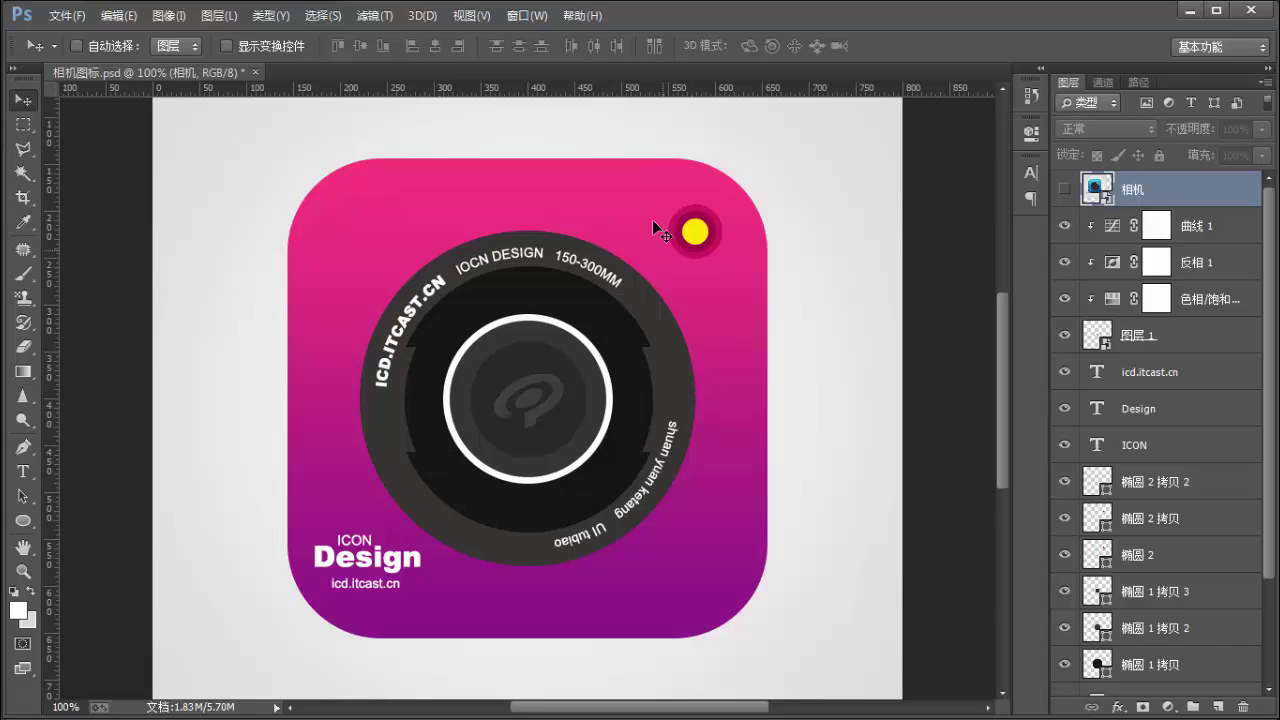
pyautogui.press('z')
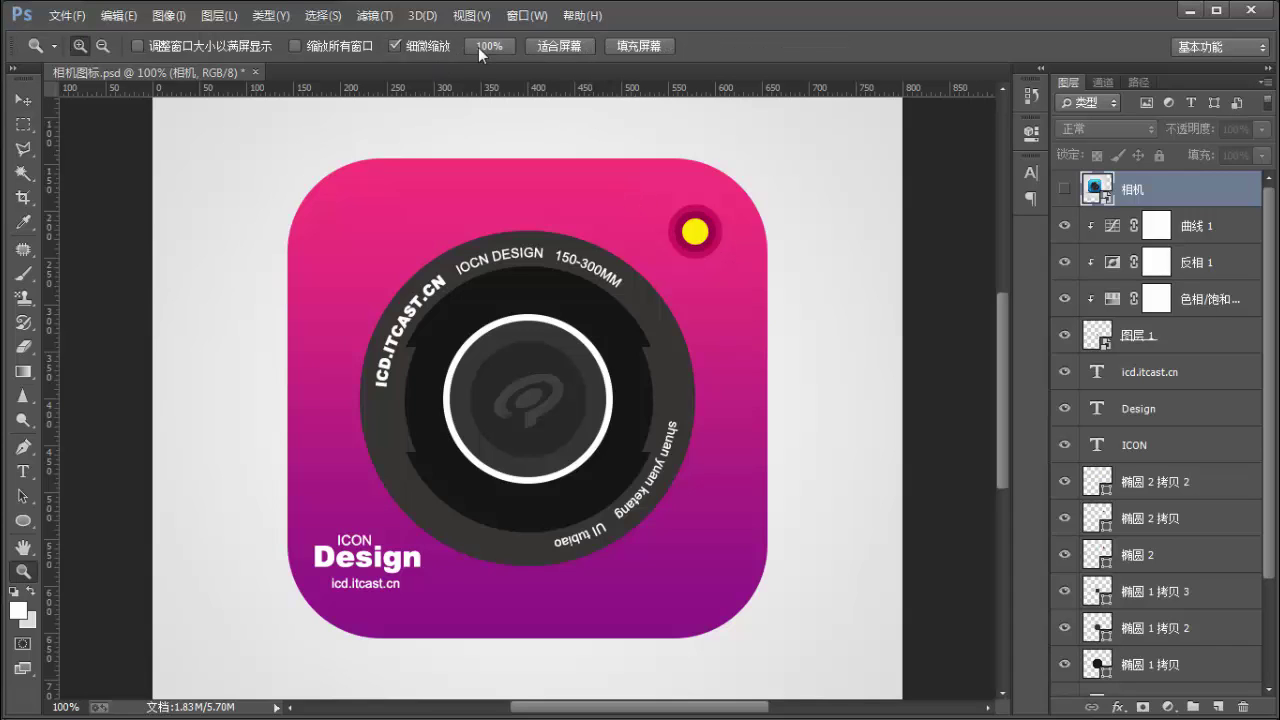
pyautogui.click(607, 256)
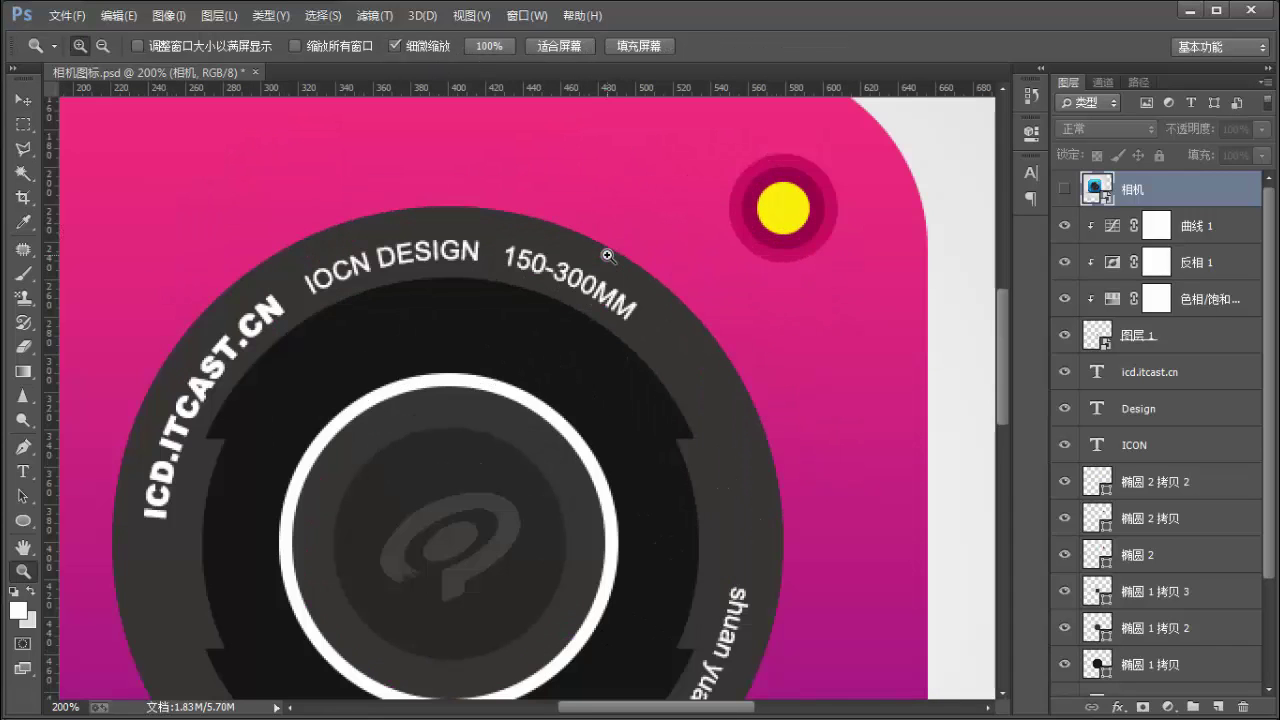
pyautogui.click(495, 45)
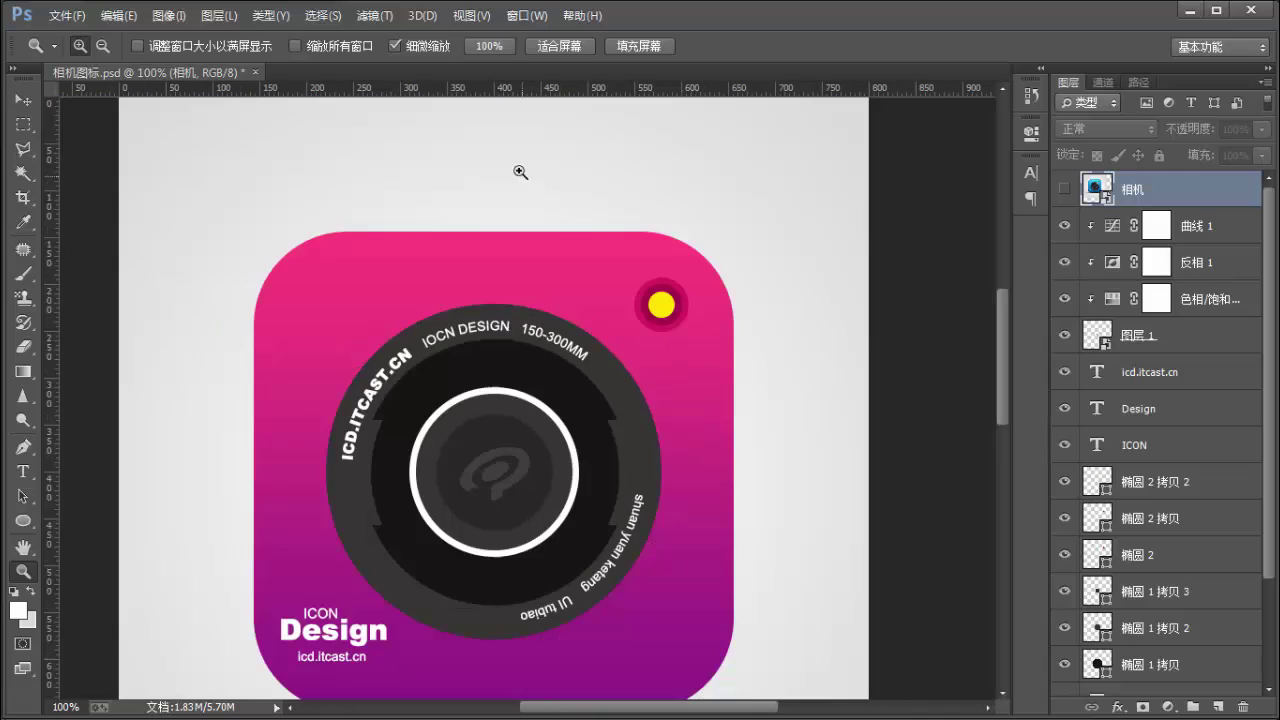
pyautogui.press('v')
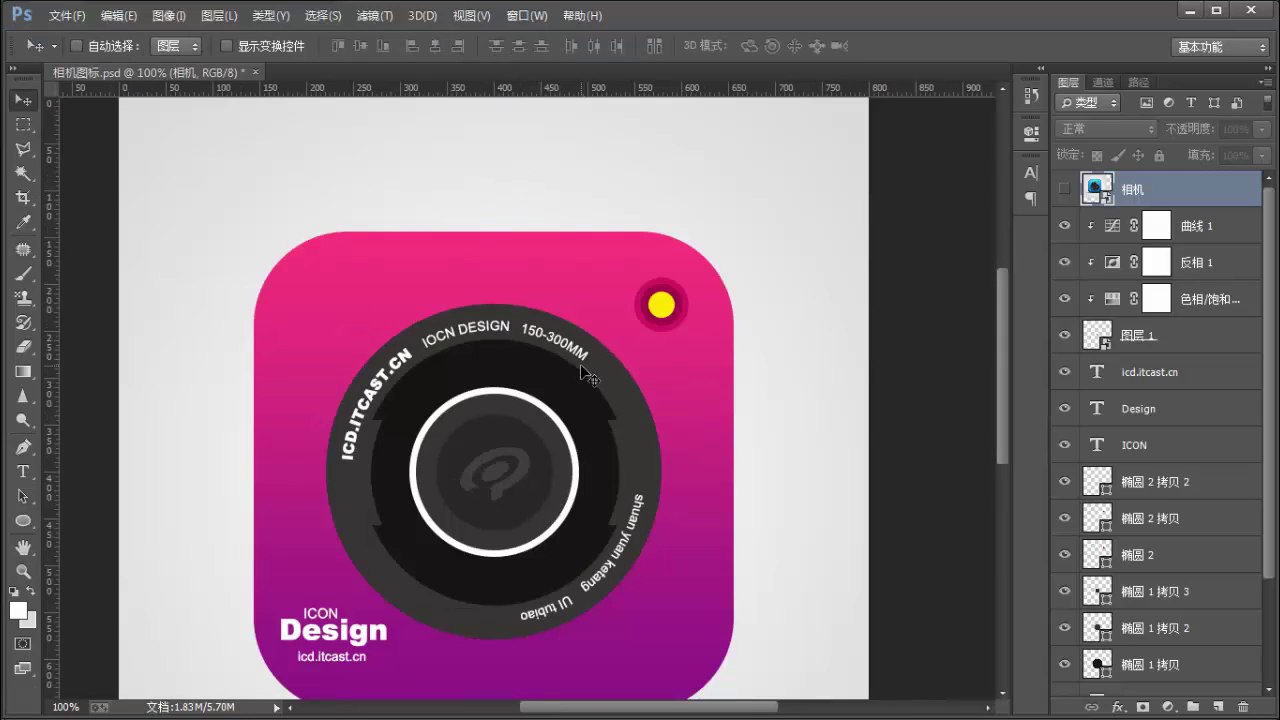
pyautogui.press('z')
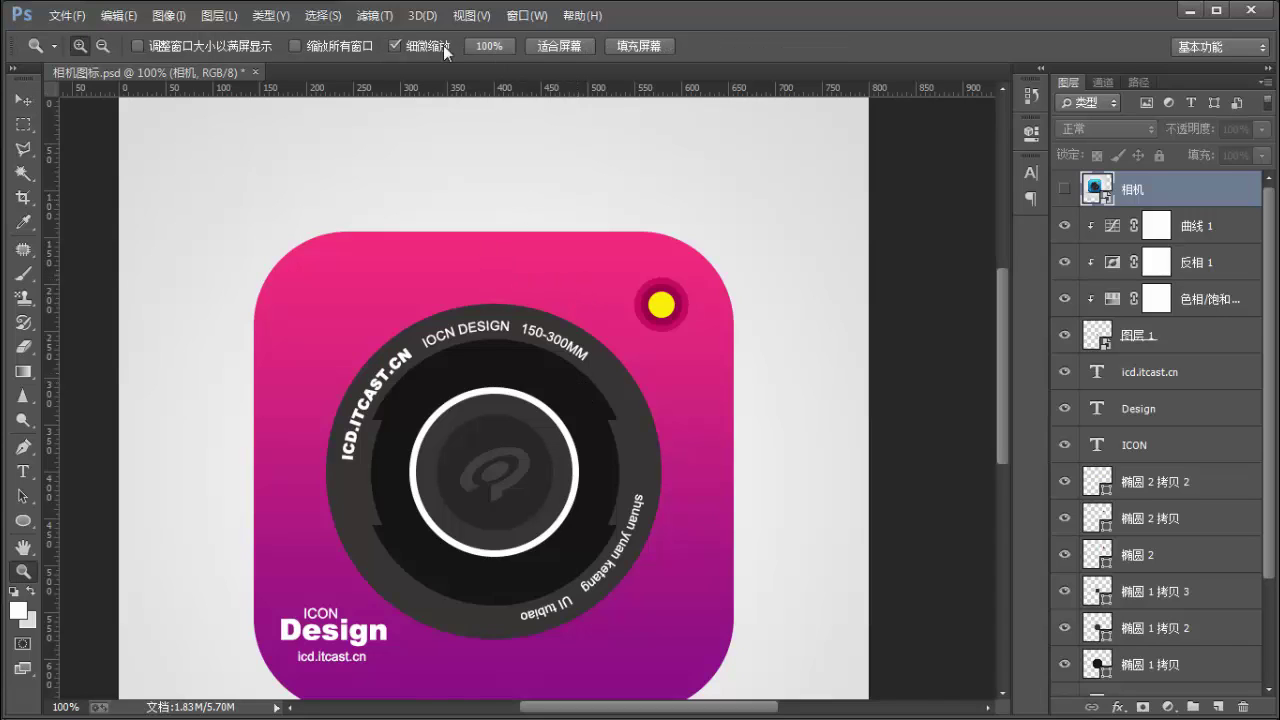
pyautogui.moveTo(466, 34); pyautogui.dragTo(493, 61)
pyautogui.moveTo(590, 5); pyautogui.dragTo(524, 36)
pyautogui.press('Escape')
# Compare the pink icon with the blue camera by temporarily showing the 相机 reference layer.
pyautogui.click(1065, 189)
pyautogui.press('v')
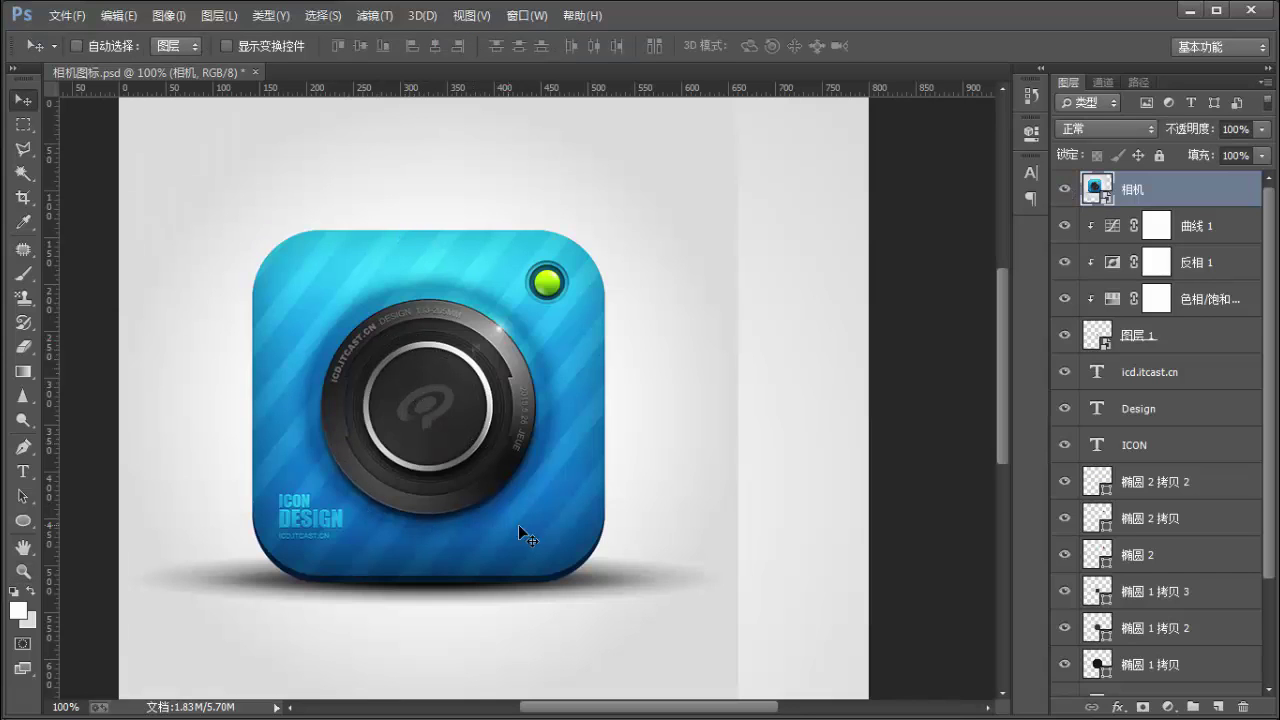
pyautogui.click(1064, 188)
pyautogui.scroll(-3, 635, 361)
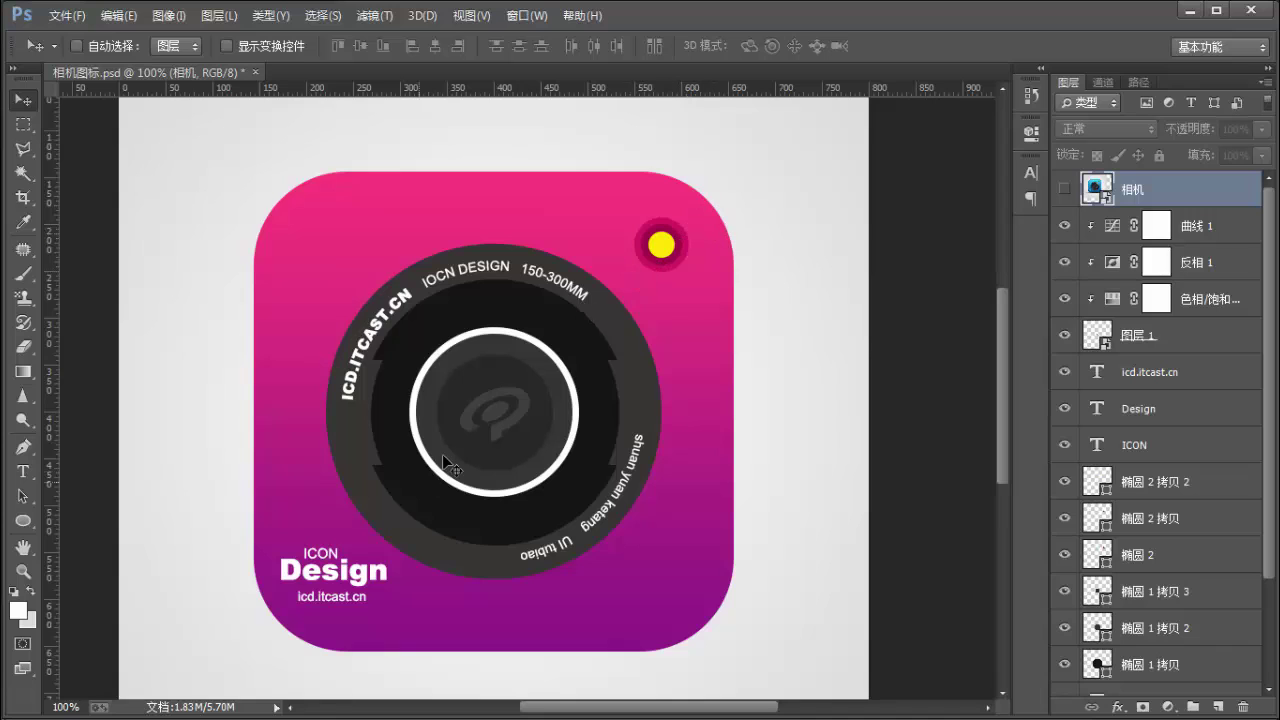
# Enlarge the three concentric circles of the yellow light together to about 119%, keeping their proportions.
pyautogui.keyDown('ctrl'); pyautogui.click(660, 244); pyautogui.keyUp('ctrl')
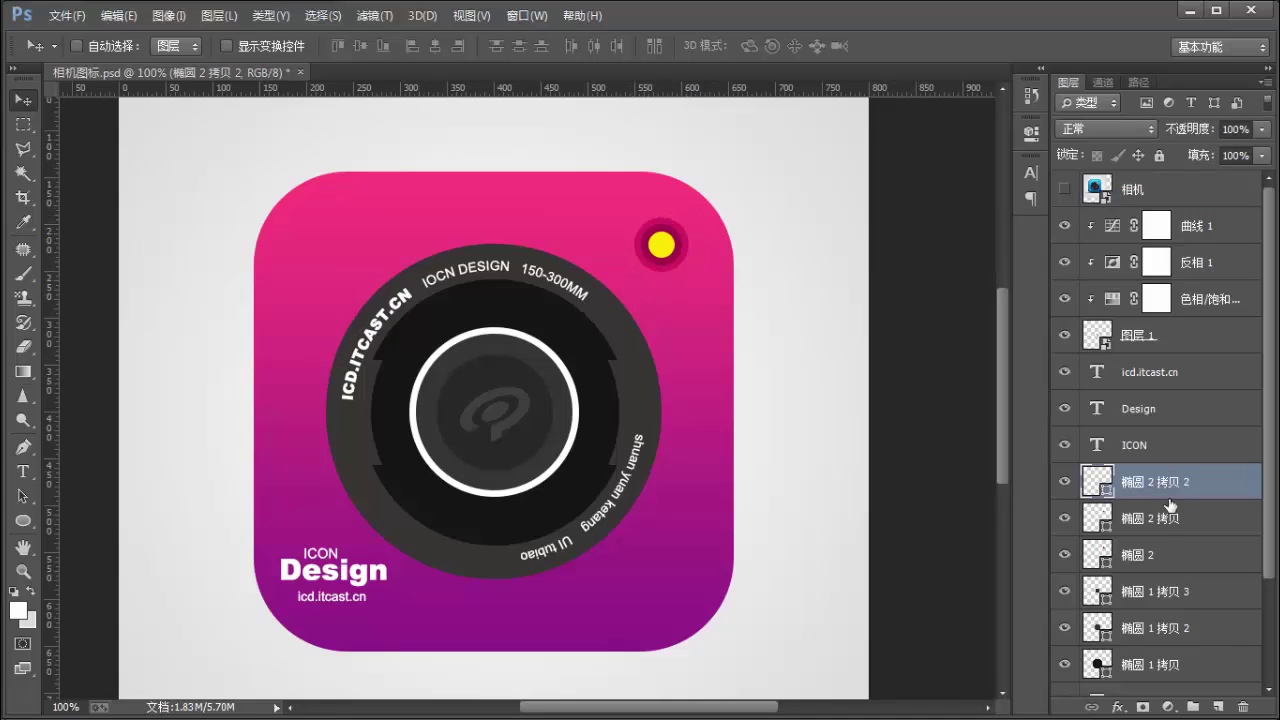
pyautogui.keyDown('shift'); pyautogui.click(1168, 553); pyautogui.keyUp('shift')
pyautogui.hotkey('ctrl', 't')
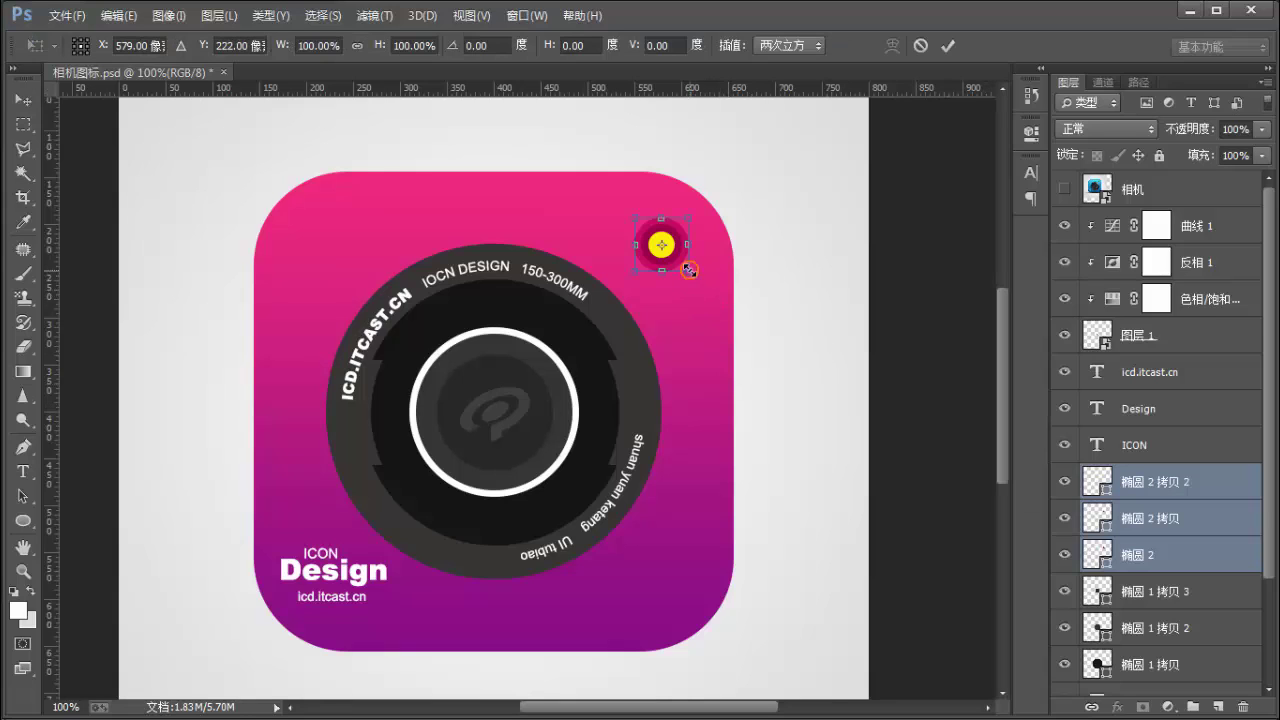
pyautogui.moveTo(688, 276); pyautogui.dragTo(694, 273)
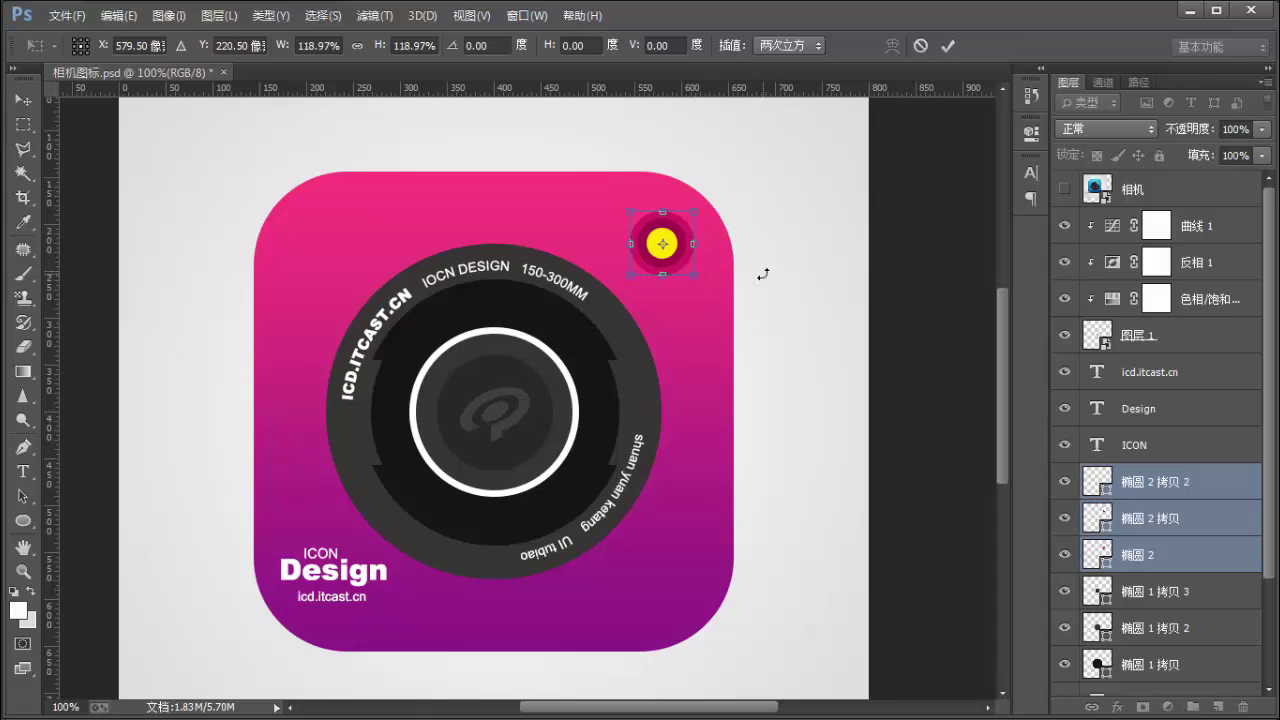
pyautogui.press('Return')
# Group the central logo layer 图层 1 with its three clipped adjustment layers and name the group 中心LOGO.
pyautogui.moveTo(1270, 237); pyautogui.dragTo(1276, 335)
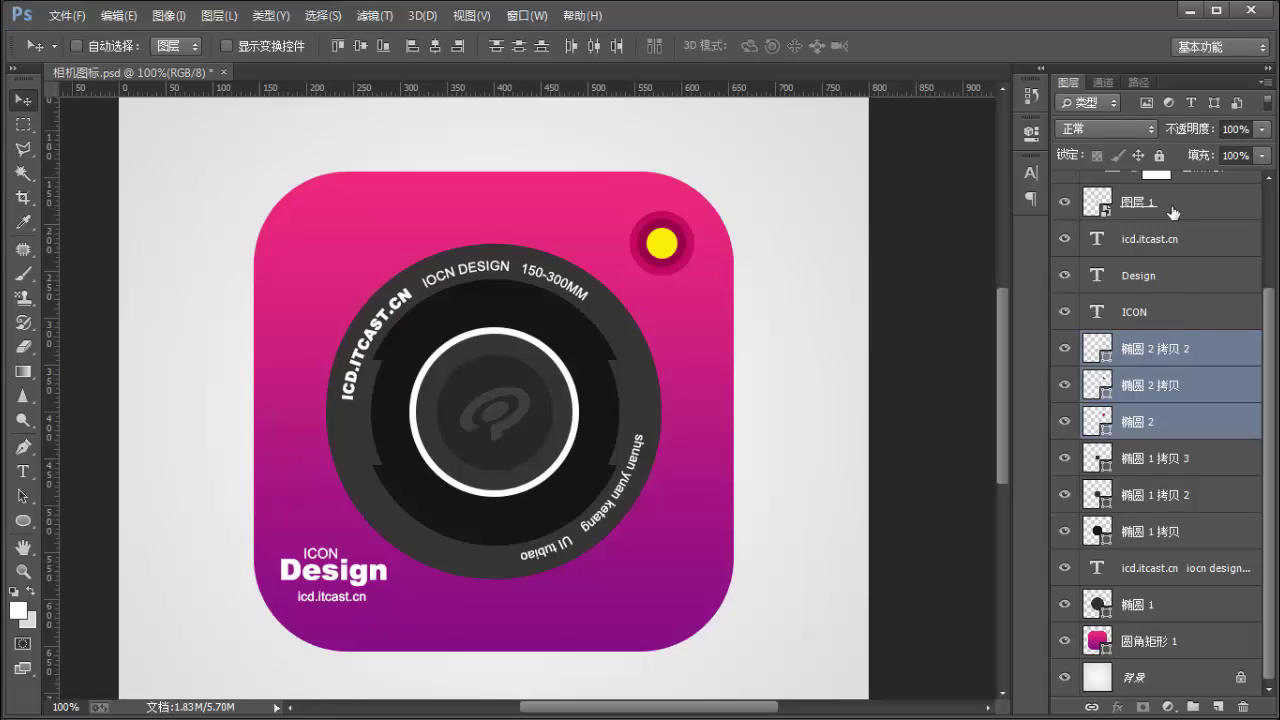
pyautogui.click(1180, 314)
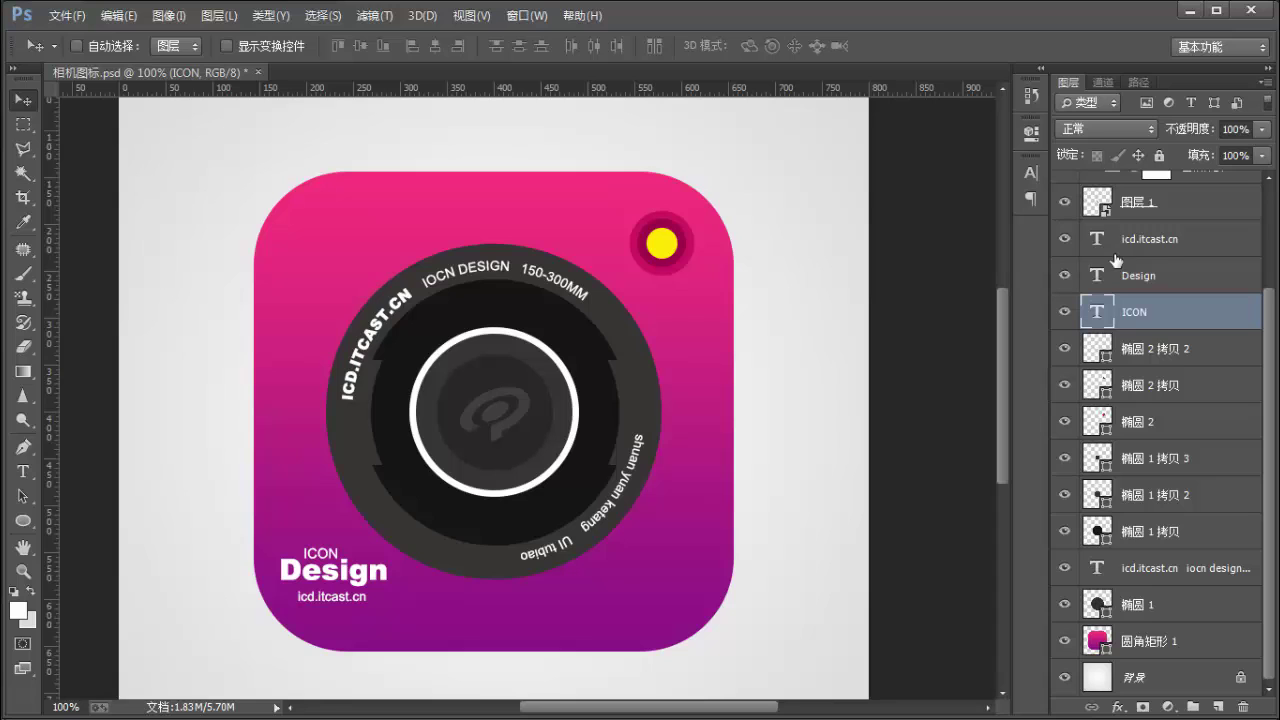
pyautogui.click(1158, 206)
pyautogui.scroll(4, 1180, 235)
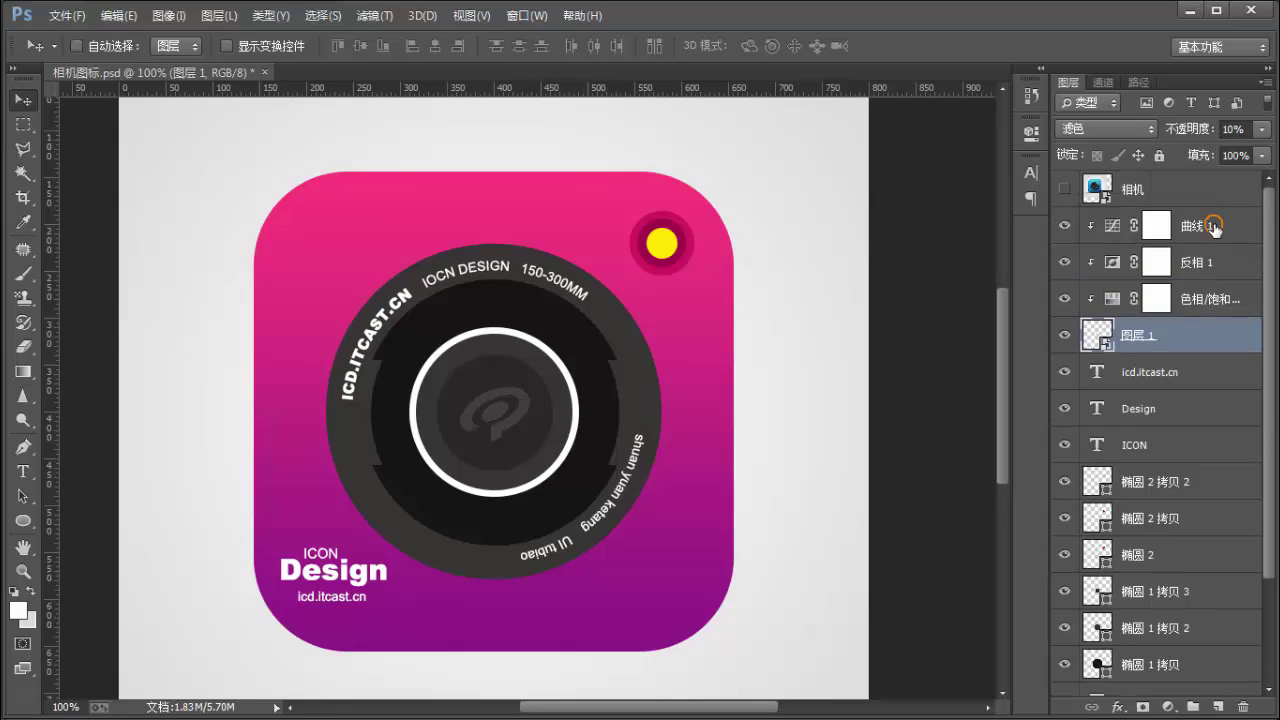
pyautogui.keyDown('shift'); pyautogui.click(1214, 229); pyautogui.keyUp('shift')
pyautogui.hotkey('ctrl', 'g')
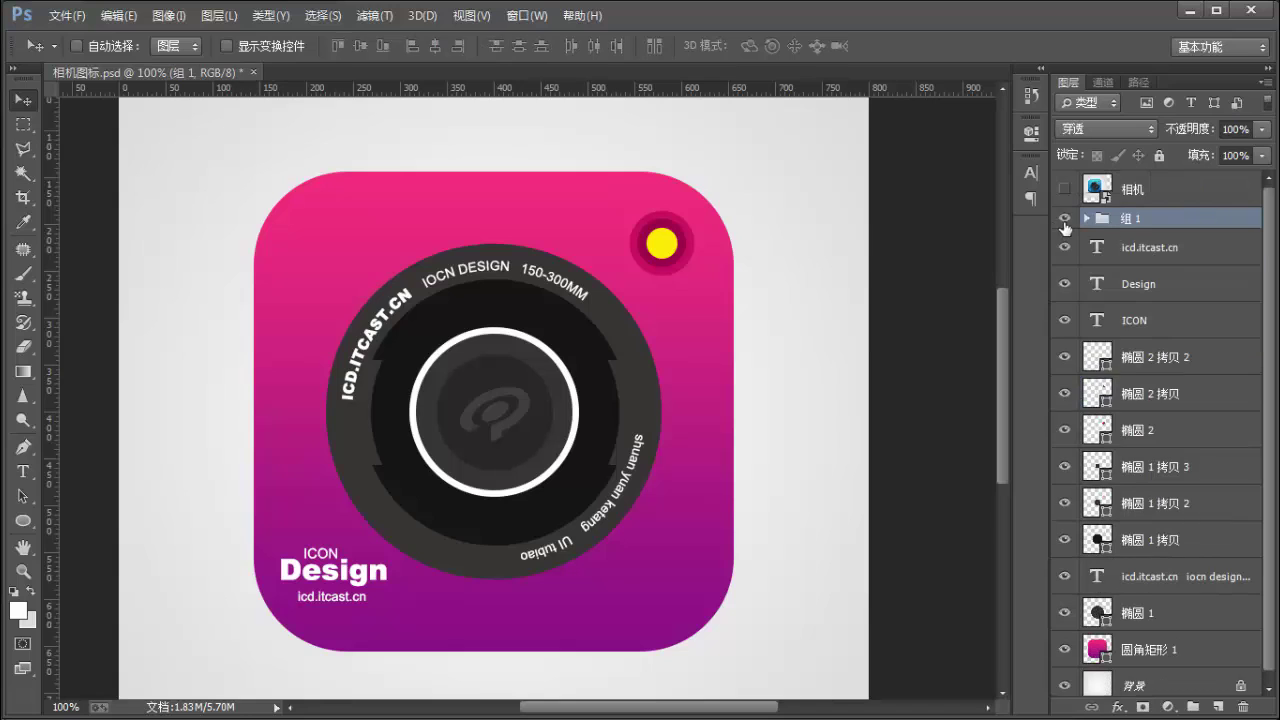
pyautogui.doubleClick(1125, 219)
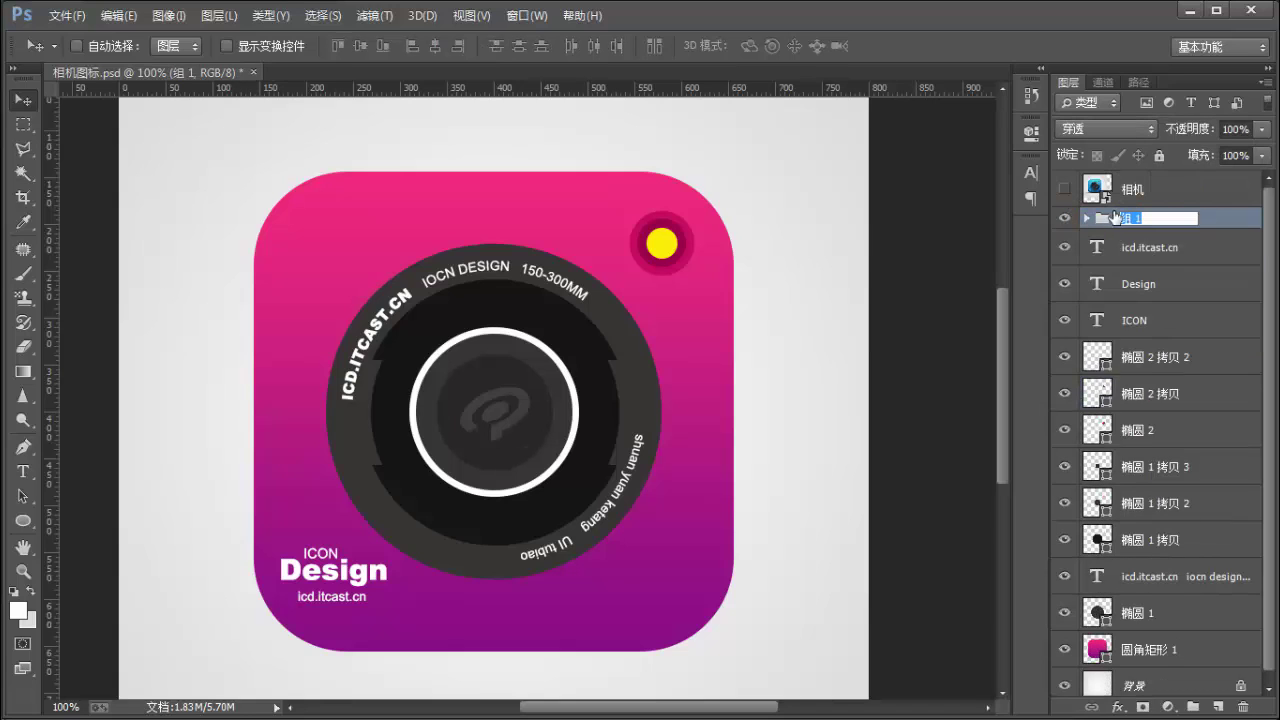
pyautogui.write('中心LOGO')
# Group the text layers icd.itcast.cn, Design and ICON and name the group 左下文字.
pyautogui.click(1158, 252)
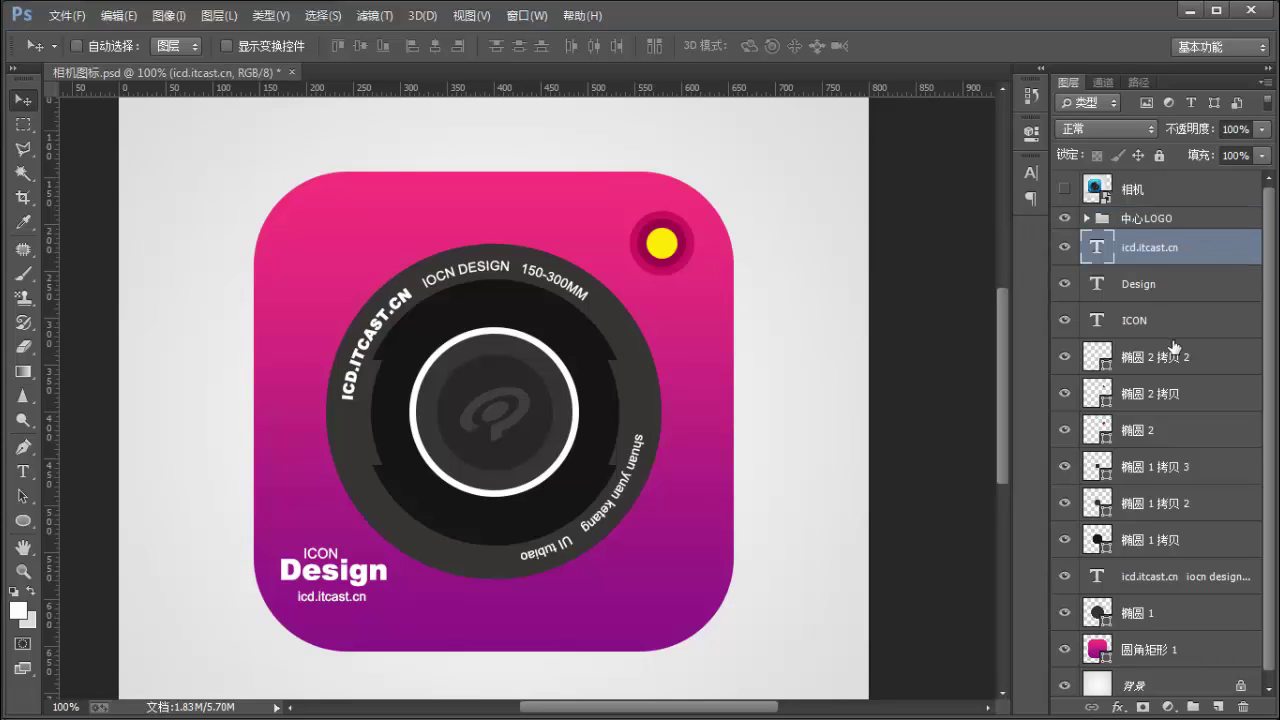
pyautogui.keyDown('shift'); pyautogui.click(1176, 324); pyautogui.keyUp('shift')
pyautogui.hotkey('ctrl', 'g')
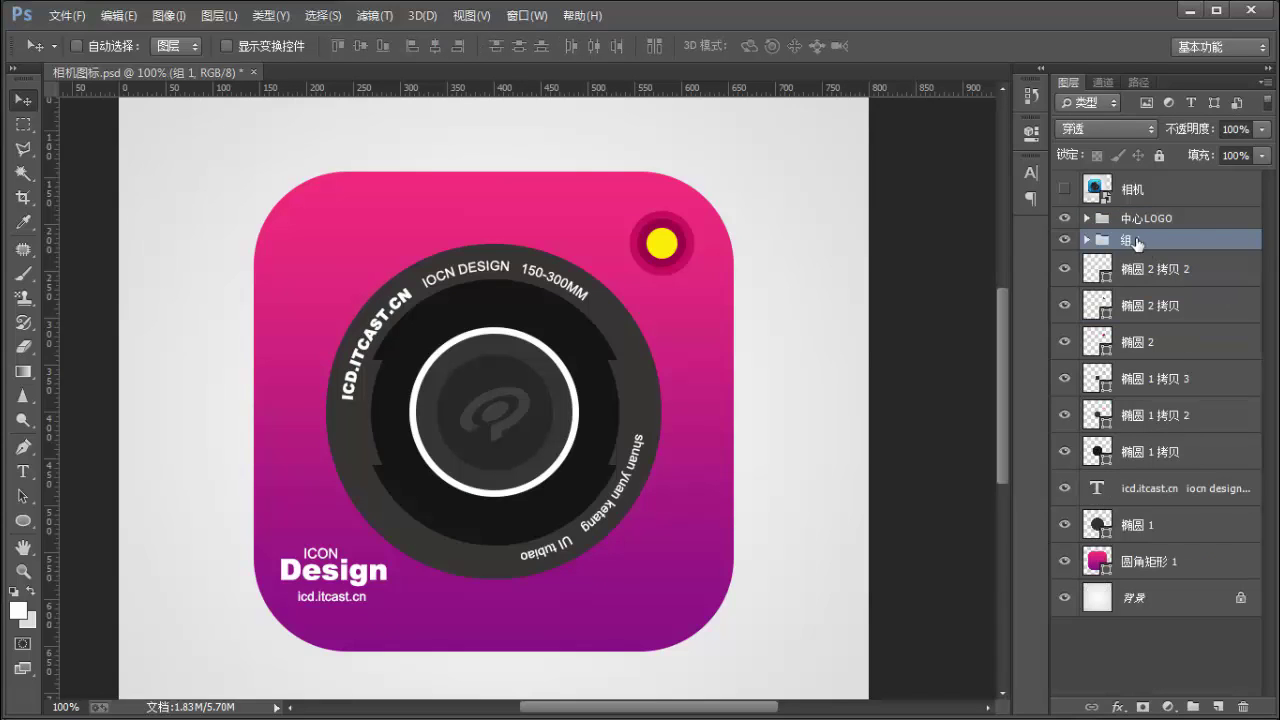
pyautogui.doubleClick(1131, 240)
pyautogui.write('左下')
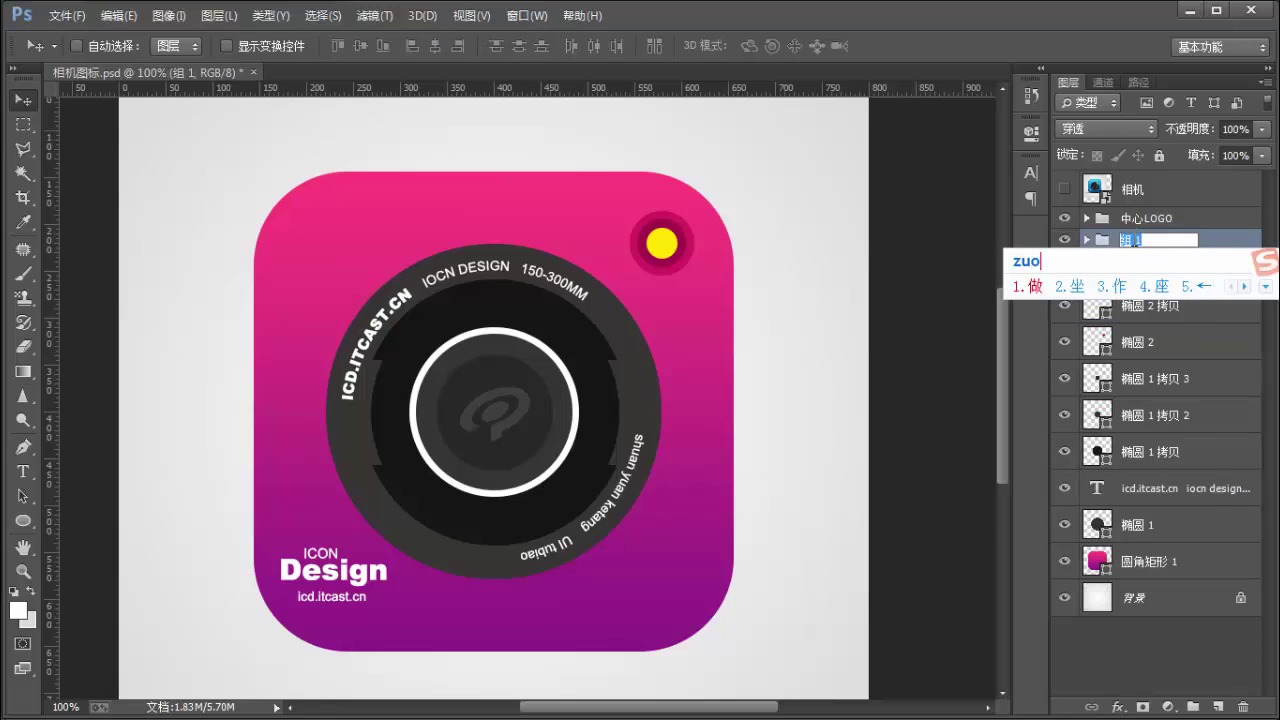
pyautogui.write('文字')
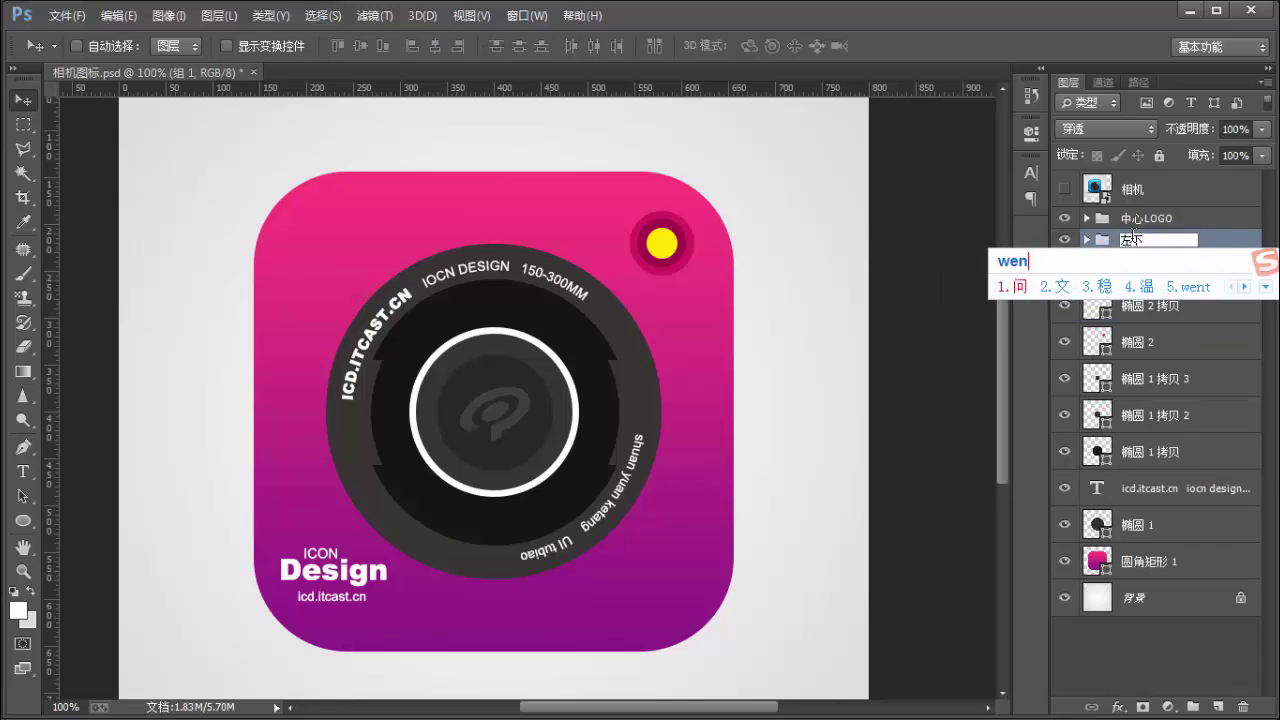
# Group the three 椭圆 2 layers of the yellow light and check which part of the icon the group covers.
pyautogui.click(1141, 266)
pyautogui.keyDown('shift'); pyautogui.click(1143, 340); pyautogui.keyUp('shift')
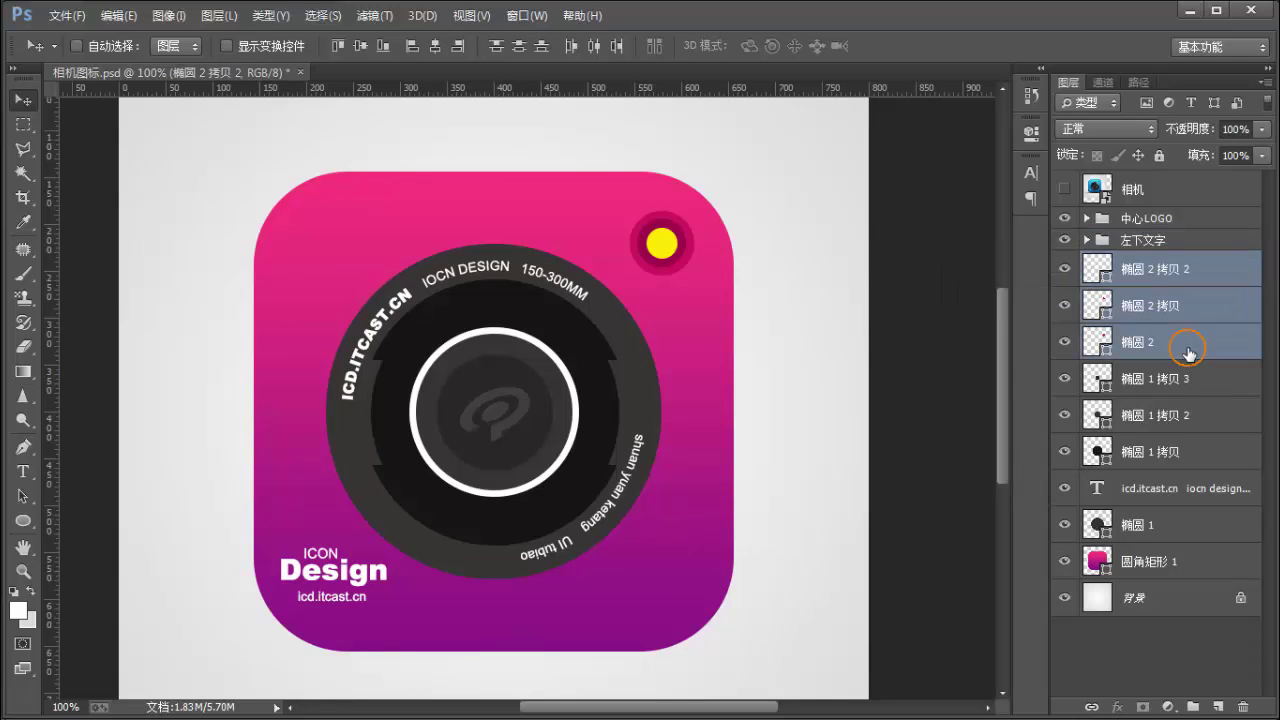
pyautogui.hotkey('ctrl', 'g')
pyautogui.click(1064, 261)
pyautogui.click(1064, 261)
# Rename the group containing the yellow light's circles to 右上闪光灯.
pyautogui.doubleClick(1126, 261)
pyautogui.press('BackSpace')
pyautogui.write('huangdian')
pyautogui.press('Escape')
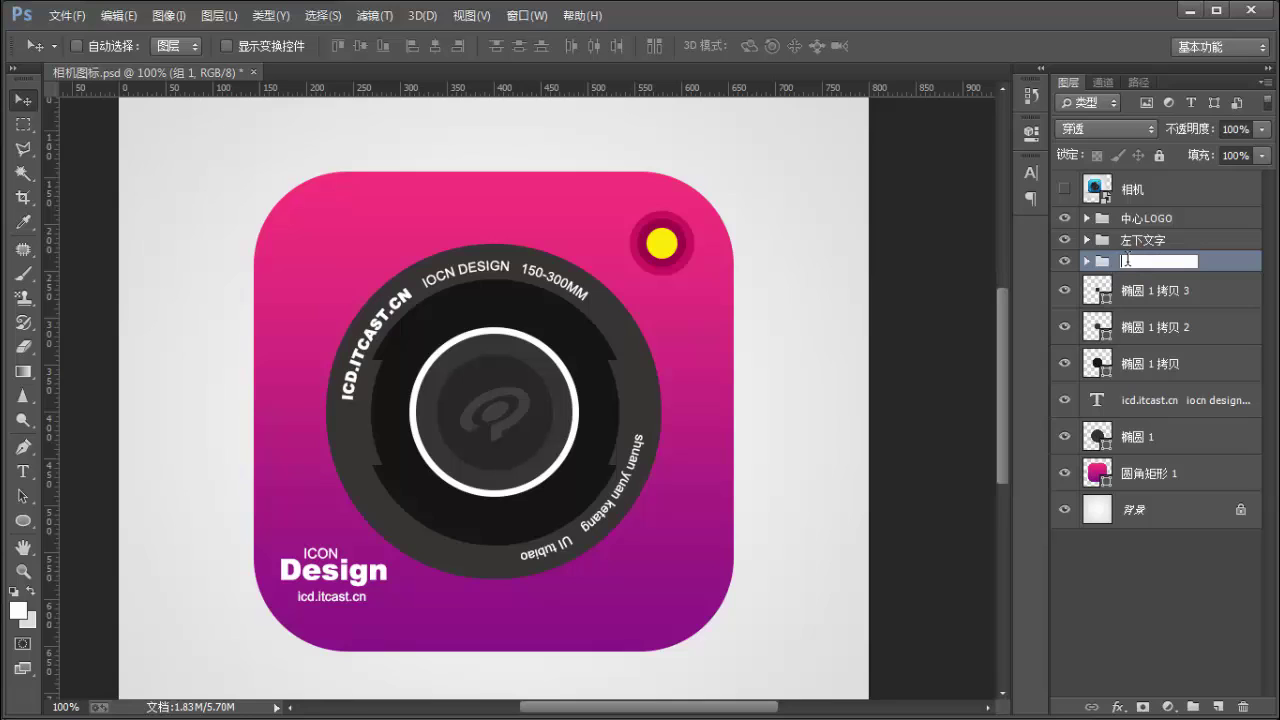
pyautogui.write('youshang')
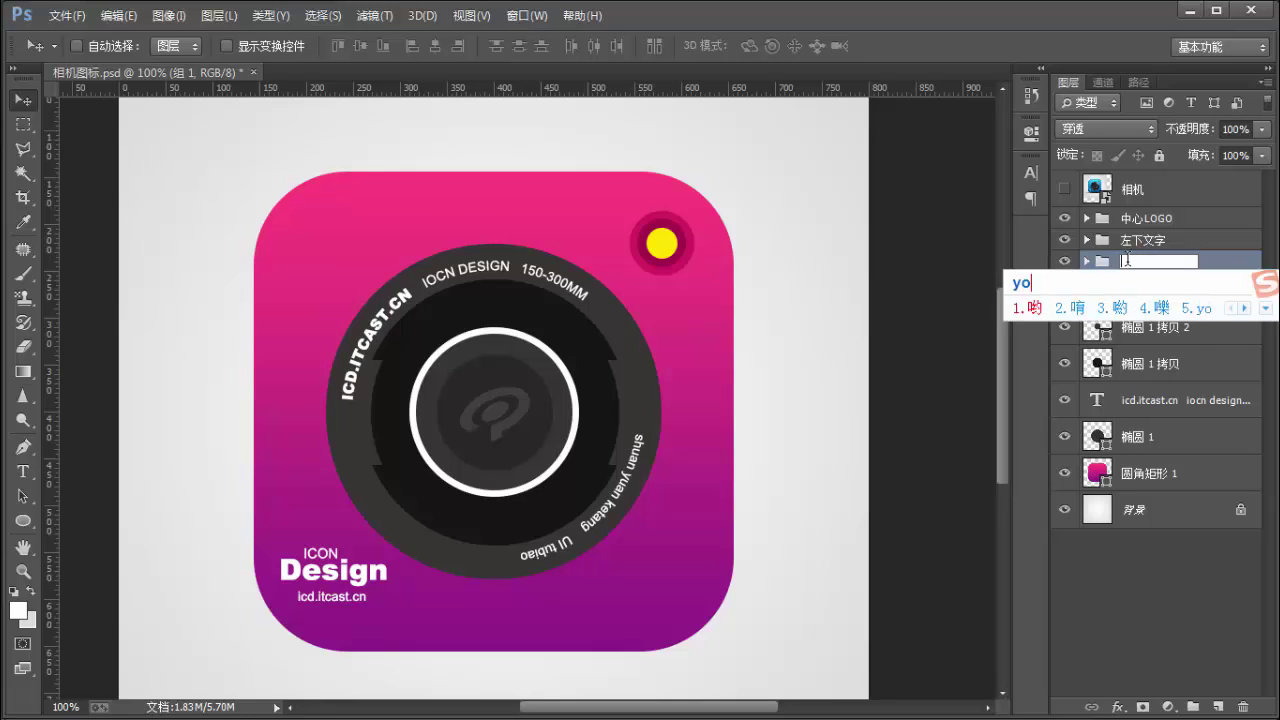
pyautogui.press('space')
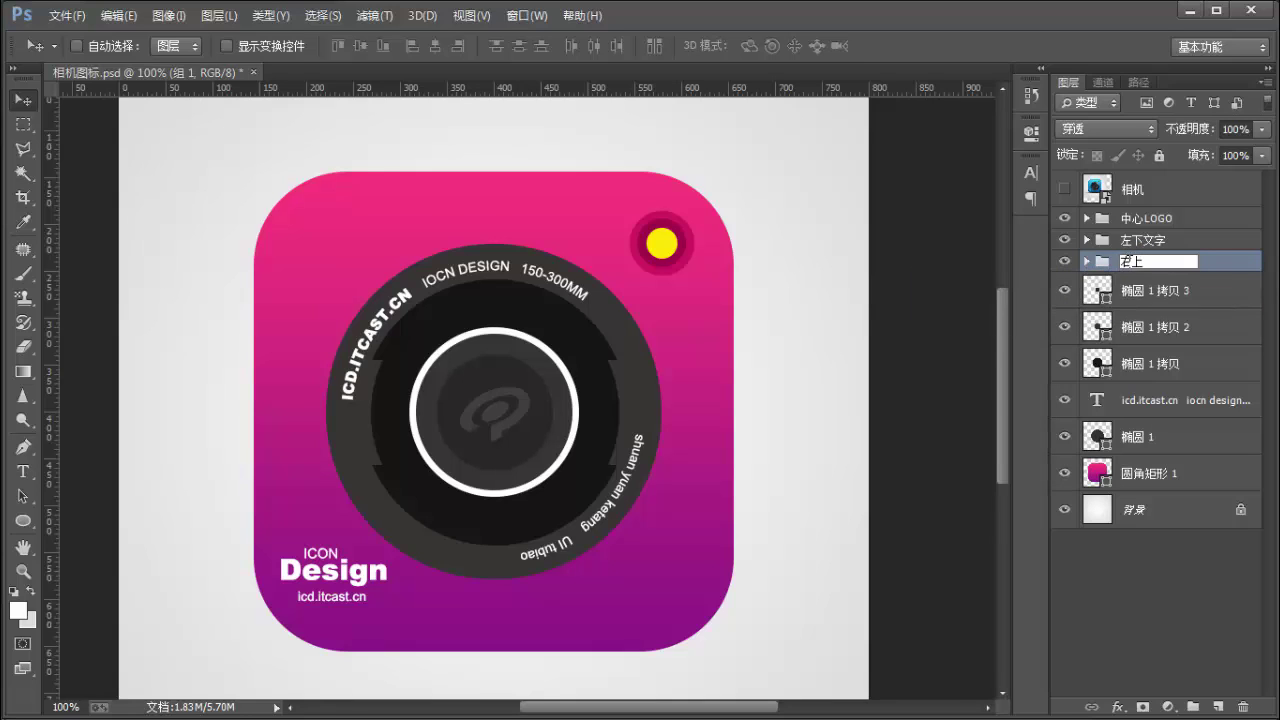
pyautogui.write('shanguangde')
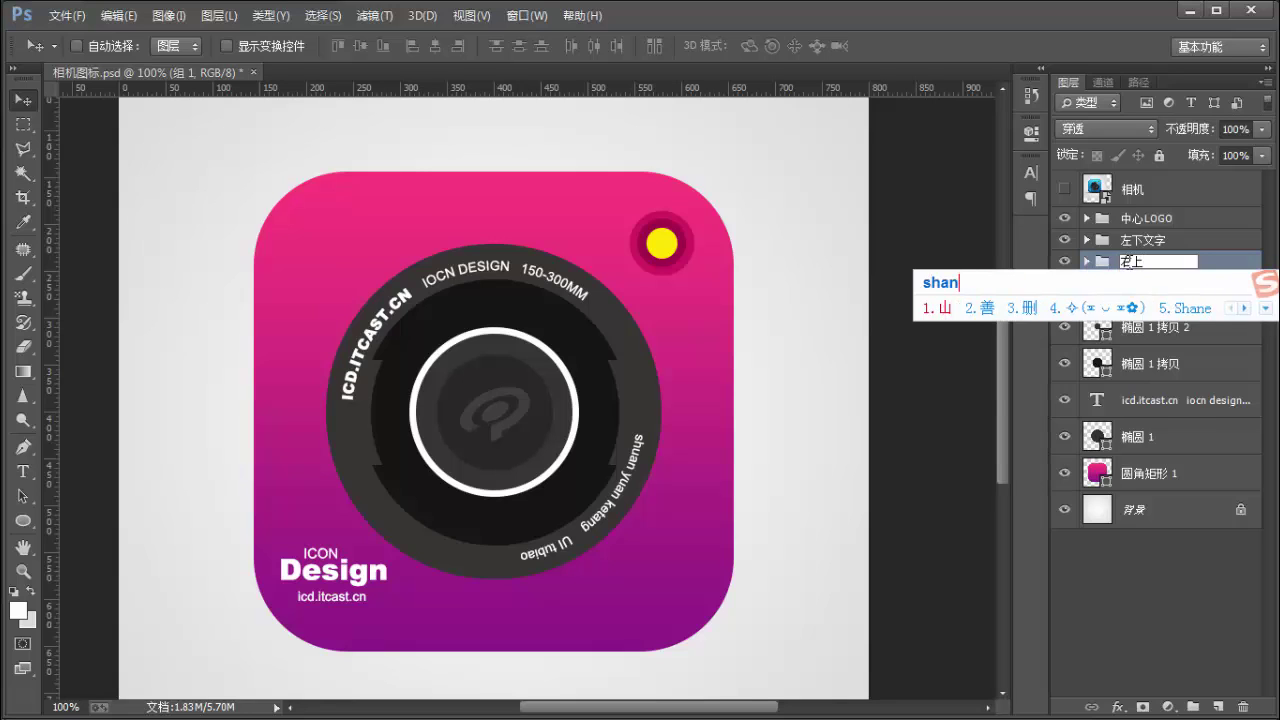
pyautogui.press('space')
pyautogui.press('BackSpace')
pyautogui.write('deng')
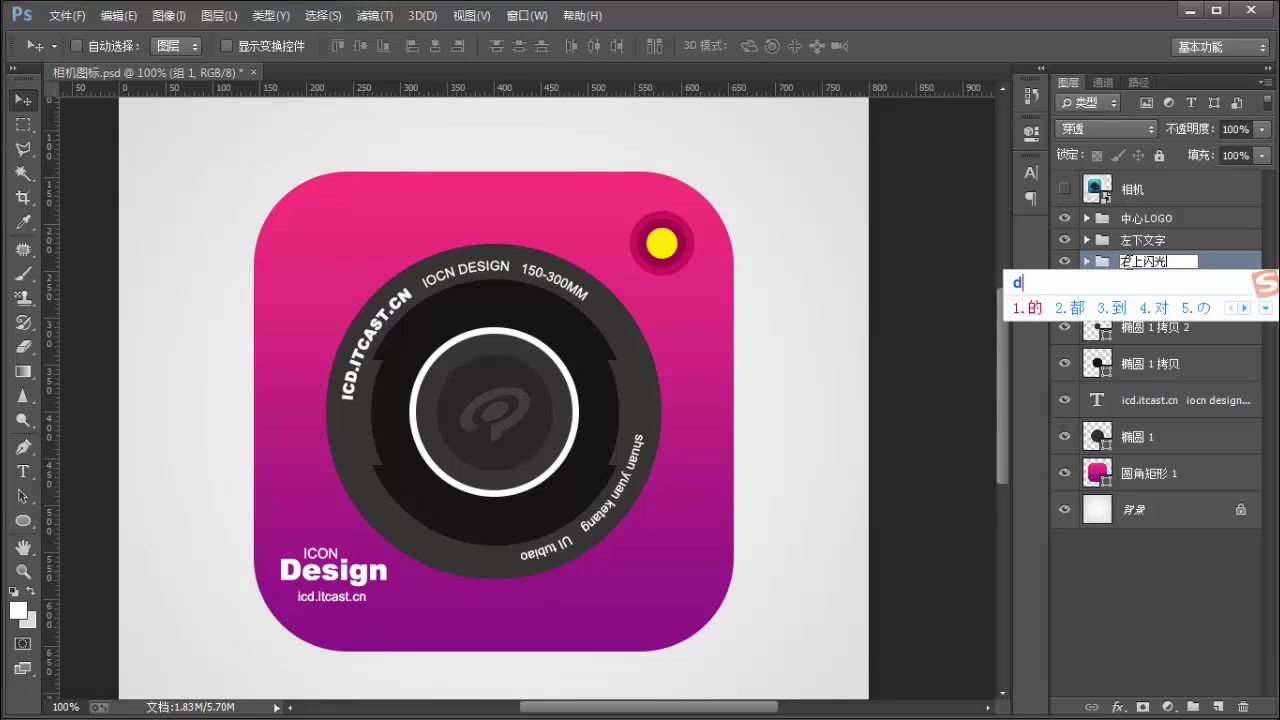
pyautogui.press('space')
# Group the layers 椭圆 1 拷贝 3 and 椭圆 1 拷贝 2 and name the group 中间镜头.
pyautogui.click(1220, 295)
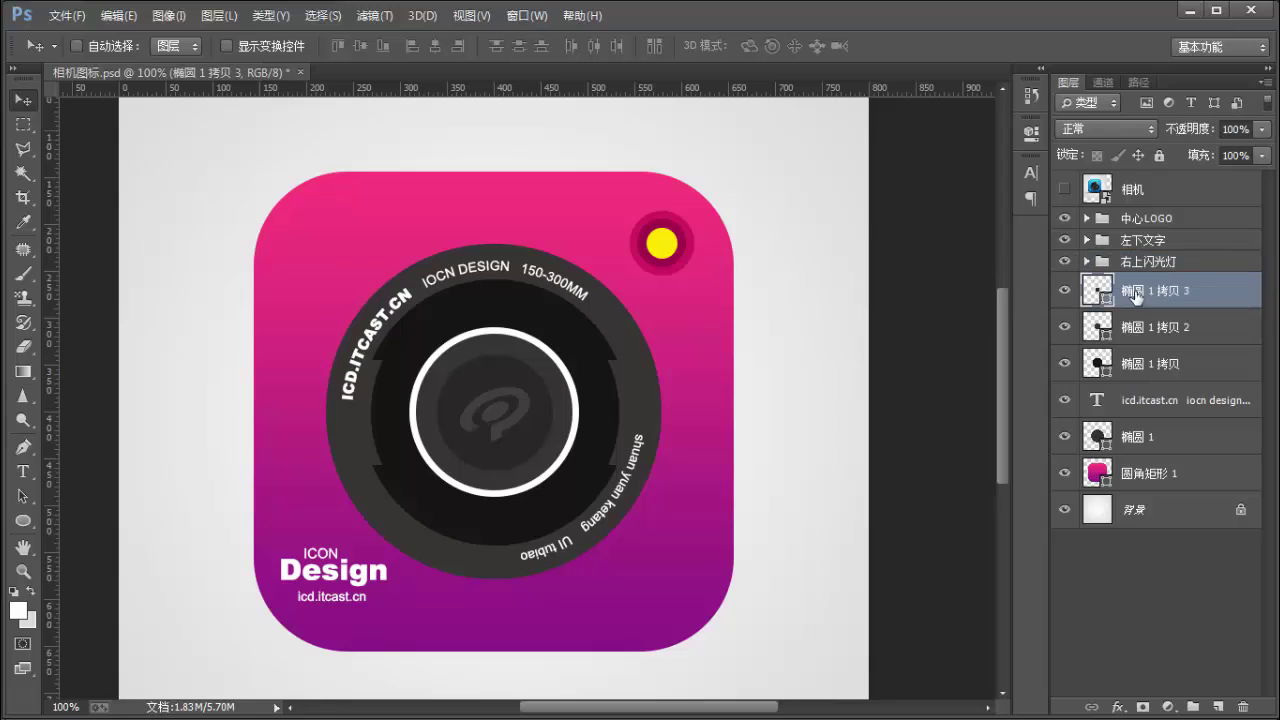
pyautogui.click(1065, 291)
pyautogui.click(1065, 291)
pyautogui.click(1065, 327)
pyautogui.click(1065, 327)
pyautogui.keyDown('shift'); pyautogui.click(1183, 330); pyautogui.keyUp('shift')
pyautogui.hotkey('ctrl', 'g')
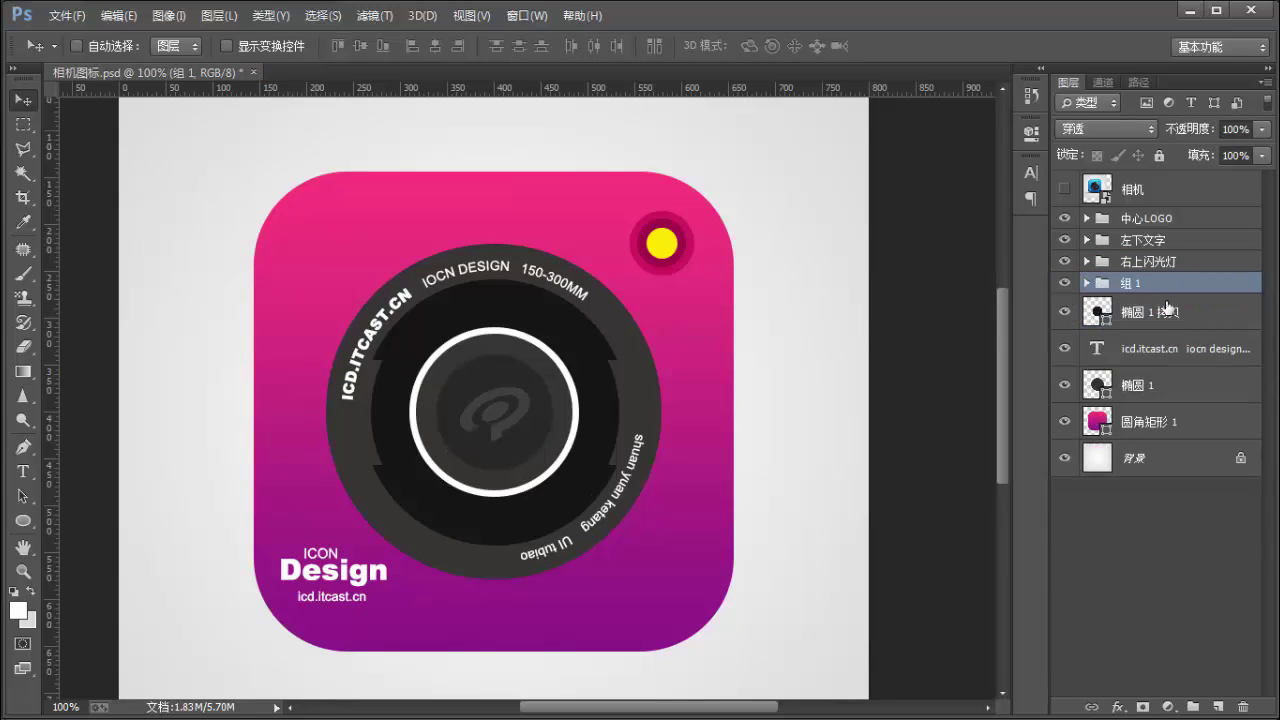
pyautogui.doubleClick(1125, 284)
pyautogui.write('zhongj')
pyautogui.press('space')
pyautogui.write('jingtou')
pyautogui.press('space')
# Group the layers 椭圆 1 拷贝, the circular lens text and 椭圆 1, and name the group 外圈镜头.
pyautogui.click(1075, 322)
pyautogui.moveTo(1064, 312)
pyautogui.mouseDown()
pyautogui.moveTo(1063, 358)
pyautogui.moveTo(1064, 312)
pyautogui.mouseUp()
pyautogui.click(1062, 384)
pyautogui.click(1062, 384)
pyautogui.keyDown('shift'); pyautogui.click(1176, 389); pyautogui.keyUp('shift')
pyautogui.hotkey('ctrl', 'g')
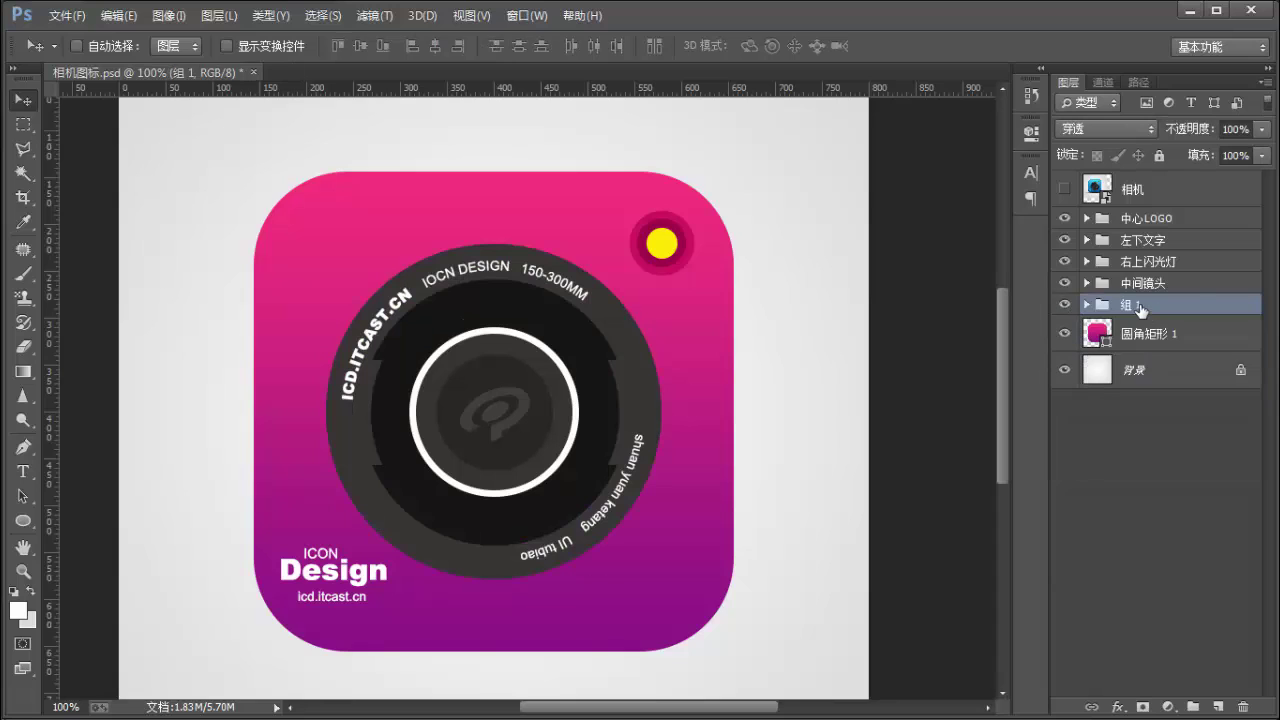
pyautogui.doubleClick(1128, 304)
pyautogui.write('waiquan')
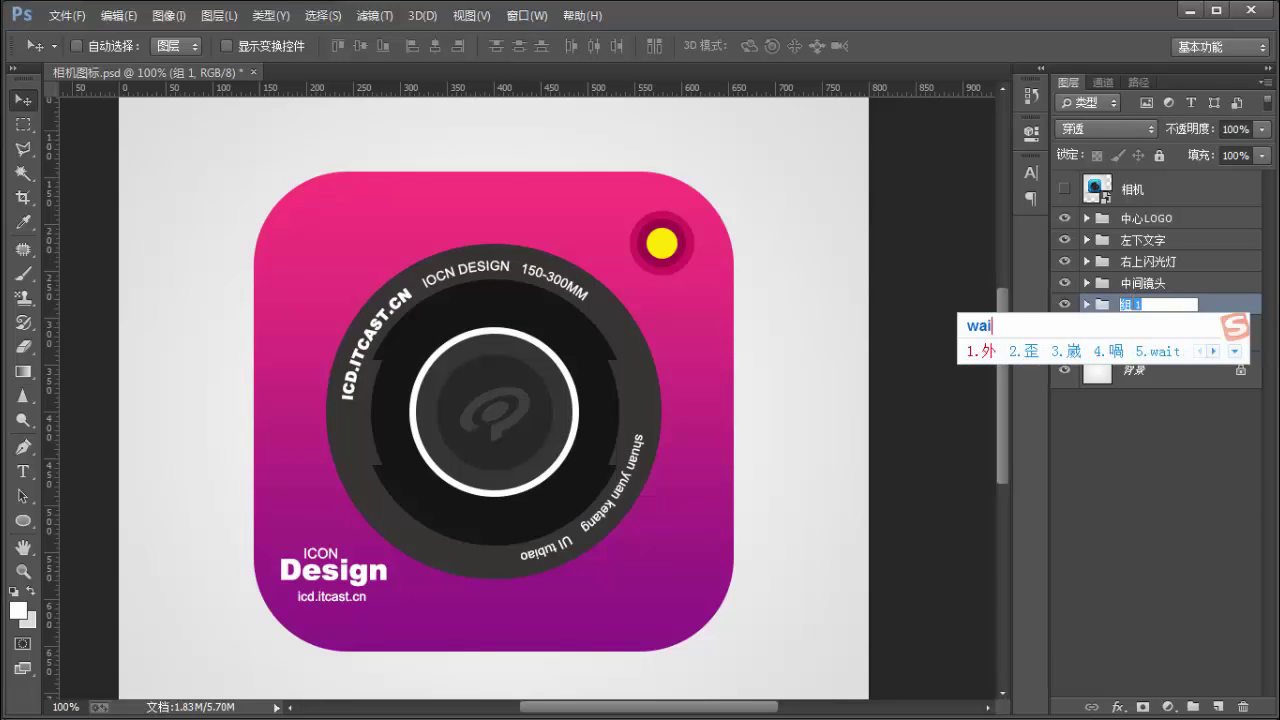
pyautogui.press('space')
pyautogui.write('jingtou')
pyautogui.press('space')
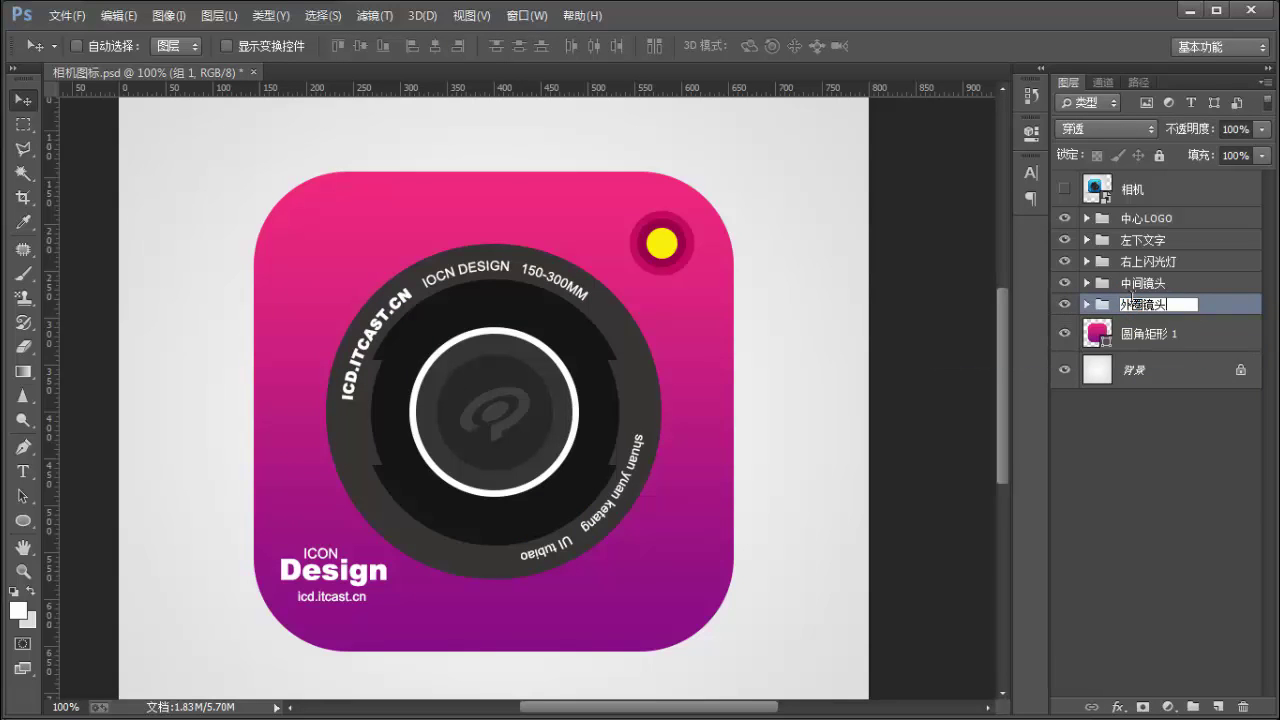
pyautogui.press('Return')
# Put the layer 圆角矩形 1 into its own collapsed group and name the group 图标外框.
pyautogui.click(1190, 334)
pyautogui.hotkey('ctrl', 'g')
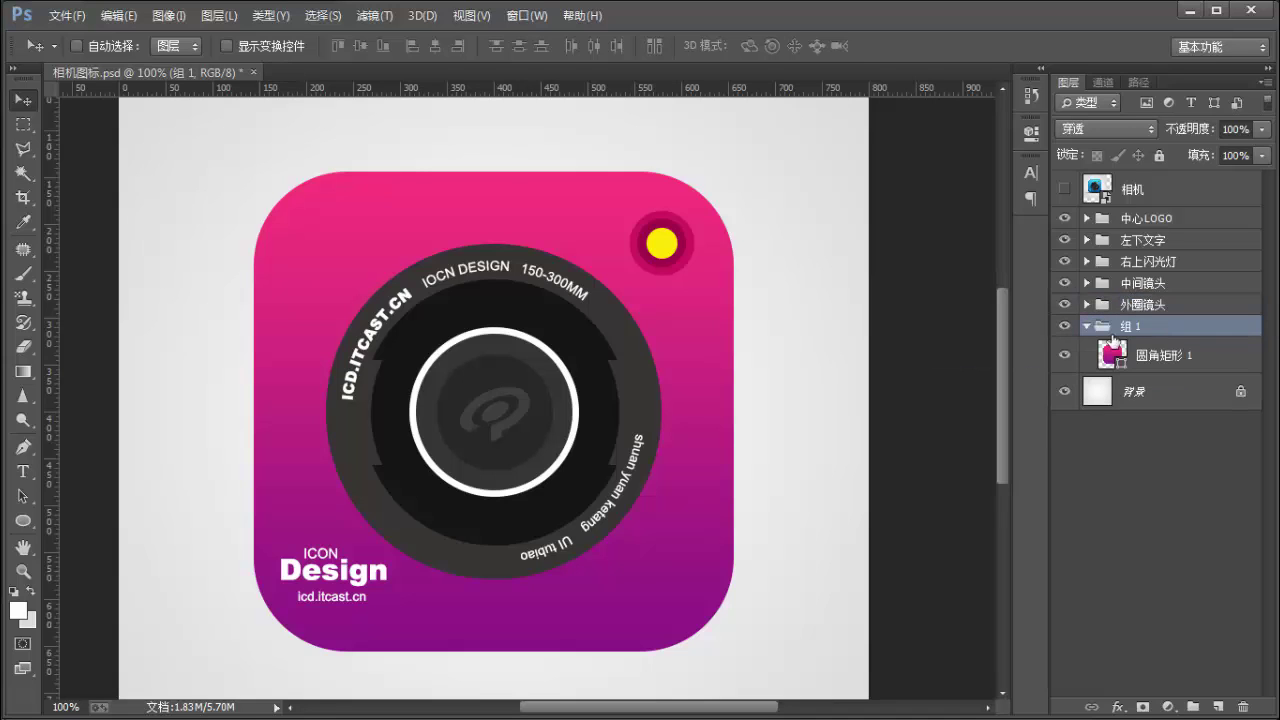
pyautogui.click(1088, 328)
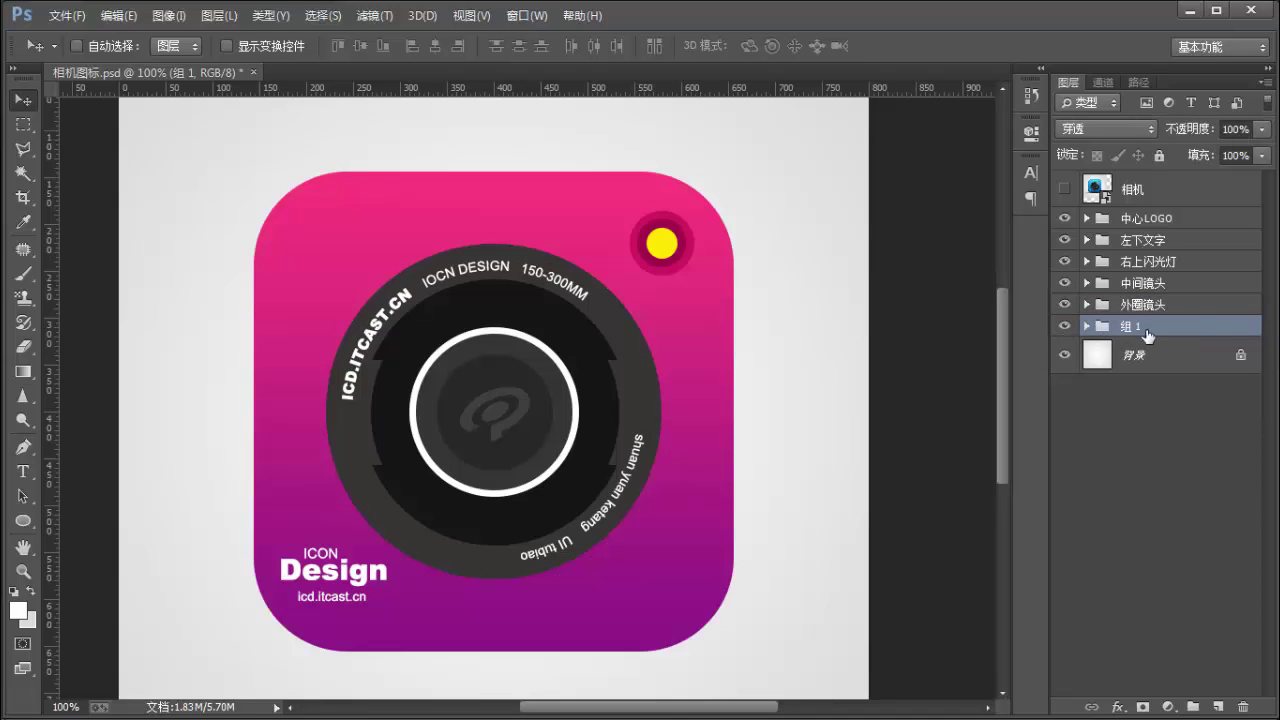
pyautogui.doubleClick(1130, 325)
pyautogui.write('tubiao')
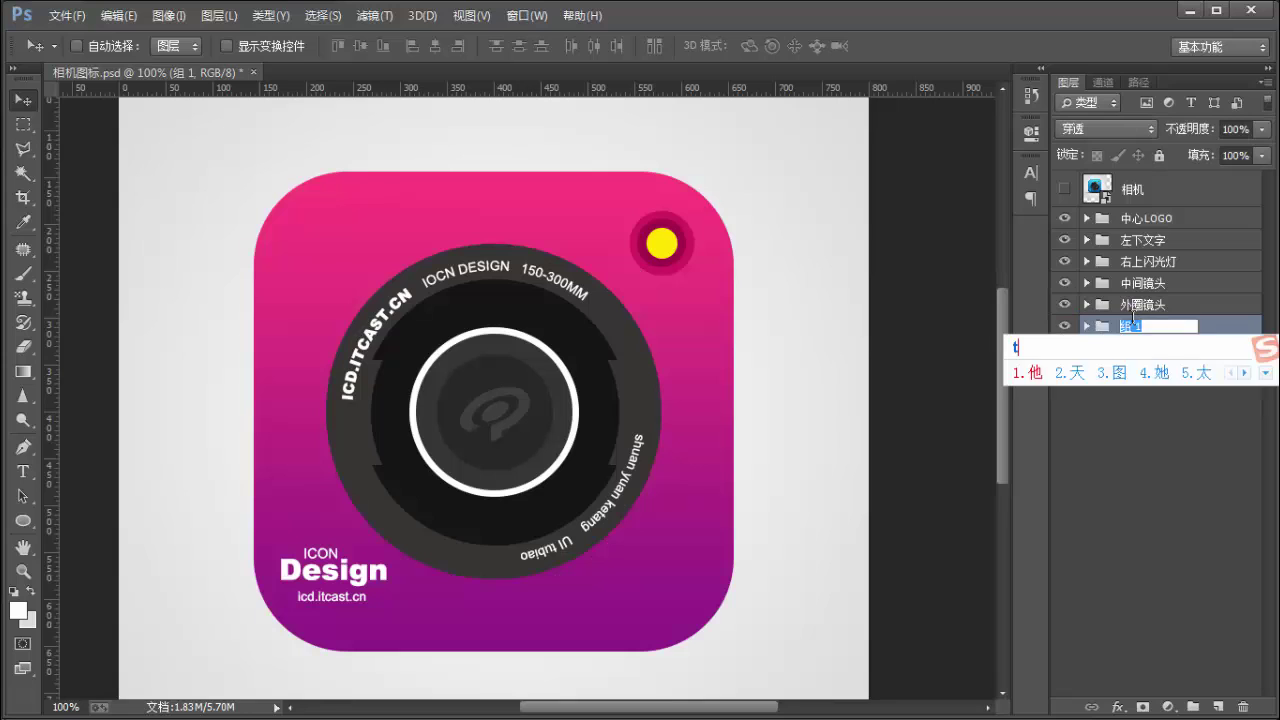
pyautogui.press('space')
pyautogui.write('waikuan2')
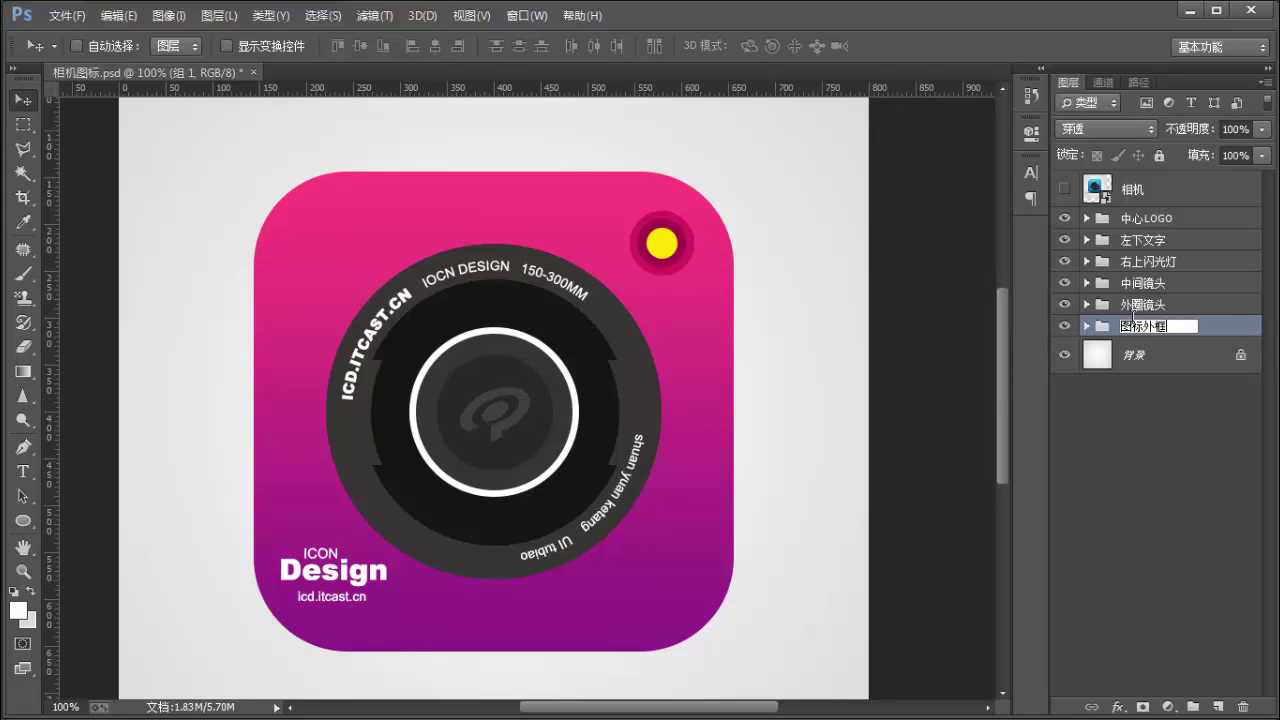
pyautogui.click(1172, 304)
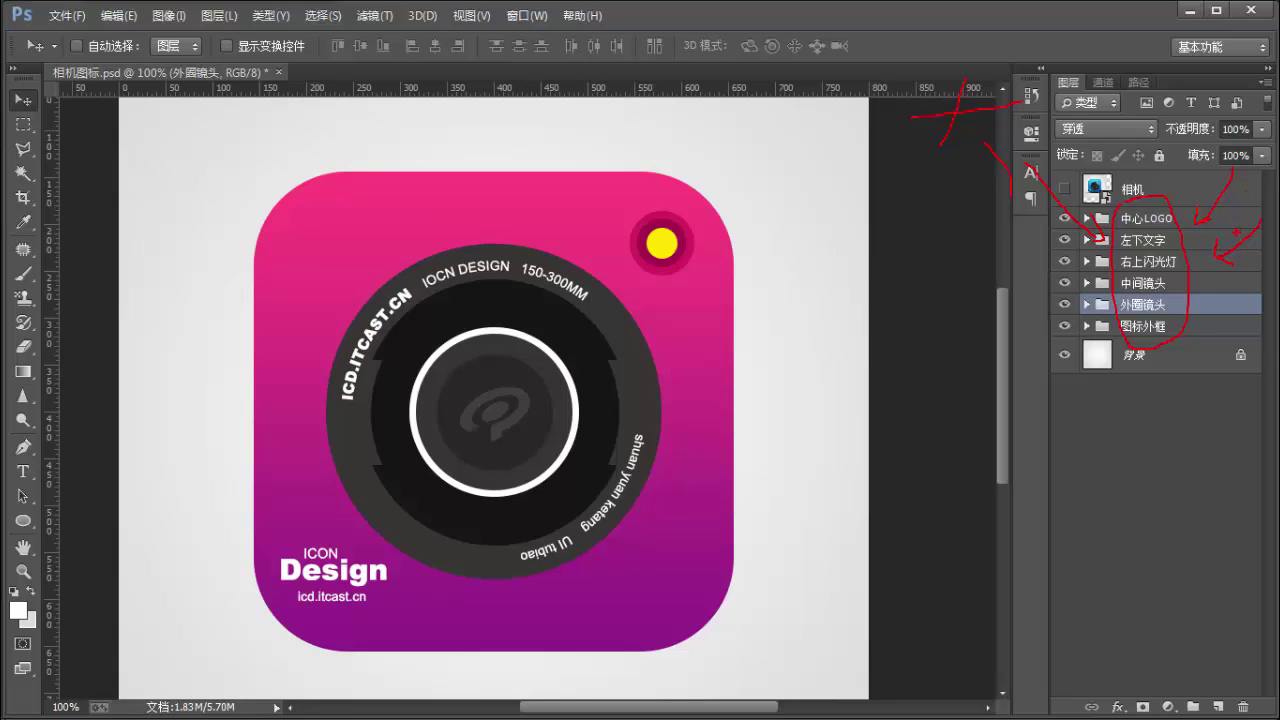
pyautogui.moveTo(760, 232); pyautogui.dragTo(758, 318)
pyautogui.moveTo(765, 204)
pyautogui.mouseDown()
pyautogui.moveTo(886, 237)
pyautogui.moveTo(856, 316)
pyautogui.mouseUp()
pyautogui.moveTo(782, 240)
pyautogui.mouseDown()
pyautogui.moveTo(860, 222)
pyautogui.moveTo(801, 309)
pyautogui.moveTo(862, 320)
pyautogui.mouseUp()
pyautogui.moveTo(930, 242); pyautogui.dragTo(909, 314)
pyautogui.moveTo(958, 268)
pyautogui.mouseDown()
pyautogui.moveTo(923, 318)
pyautogui.moveTo(1018, 358)
pyautogui.mouseUp()
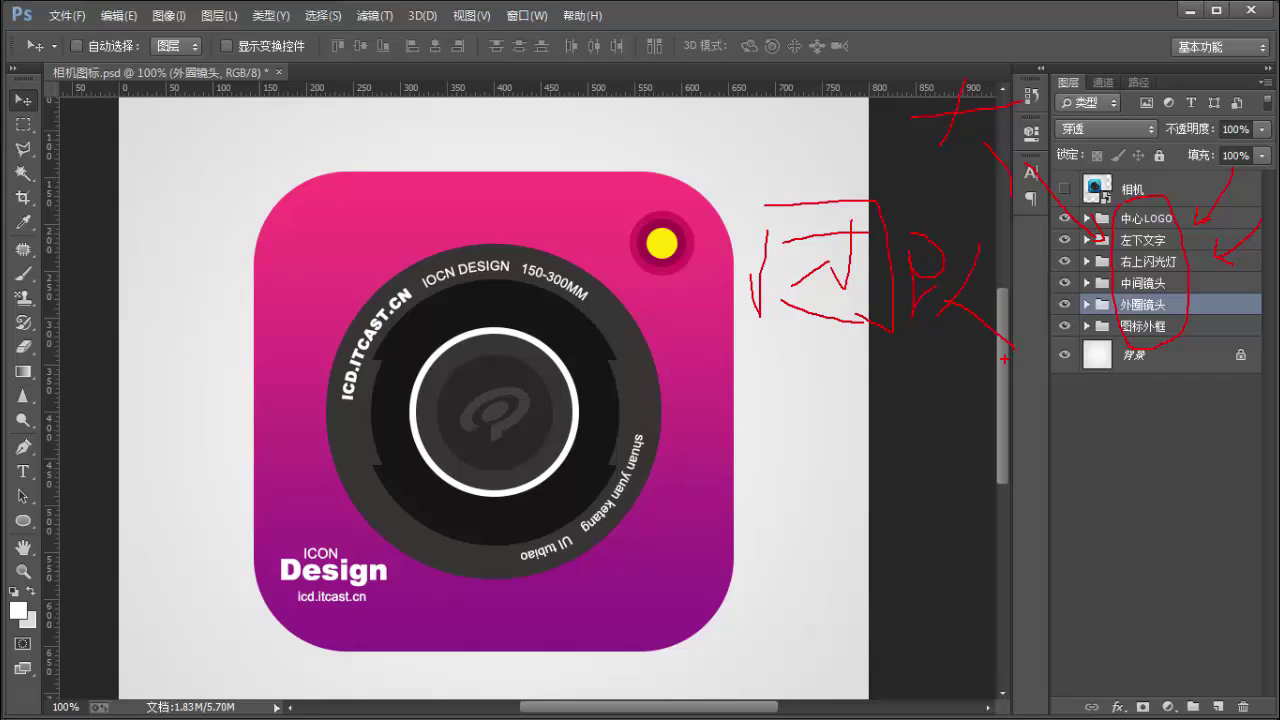
pyautogui.press('e')
pyautogui.moveTo(1150, 210)
pyautogui.mouseDown()
pyautogui.moveTo(1120, 204)
pyautogui.moveTo(1103, 321)
pyautogui.moveTo(1167, 326)
pyautogui.moveTo(1183, 206)
pyautogui.mouseUp()
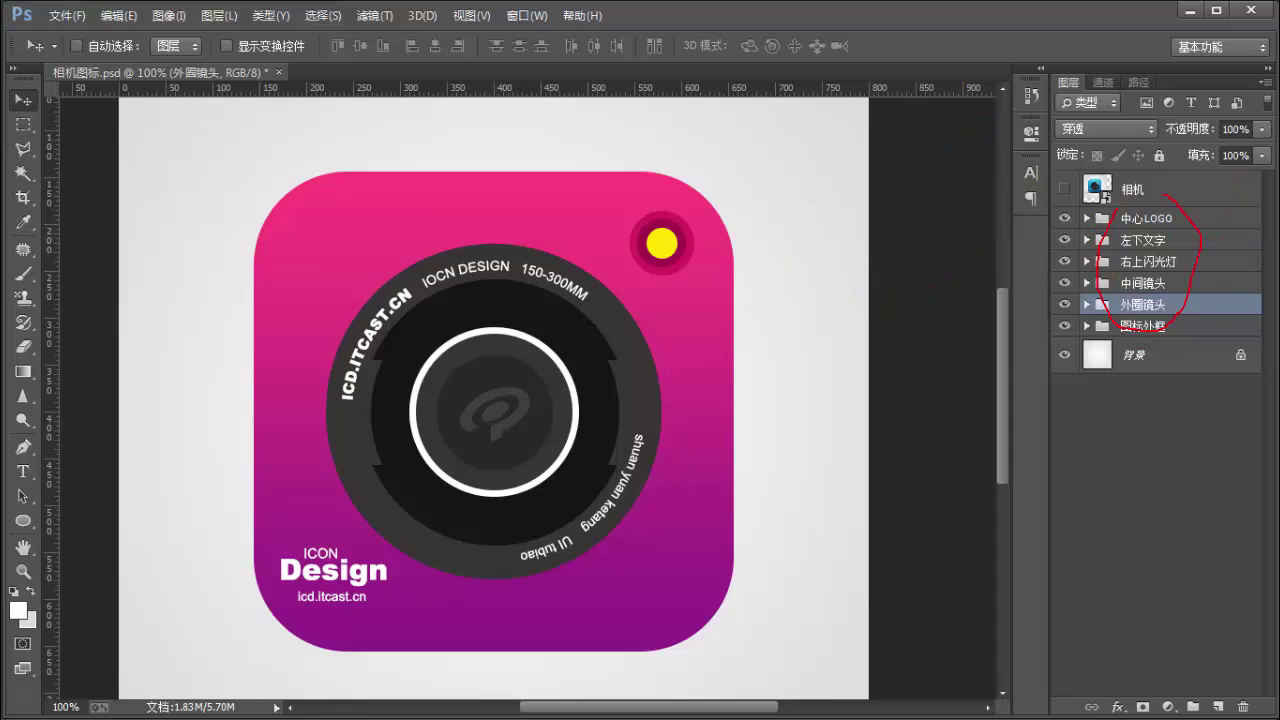
pyautogui.moveTo(998, 222)
pyautogui.mouseDown()
pyautogui.moveTo(745, 357)
pyautogui.moveTo(800, 383)
pyautogui.mouseUp()
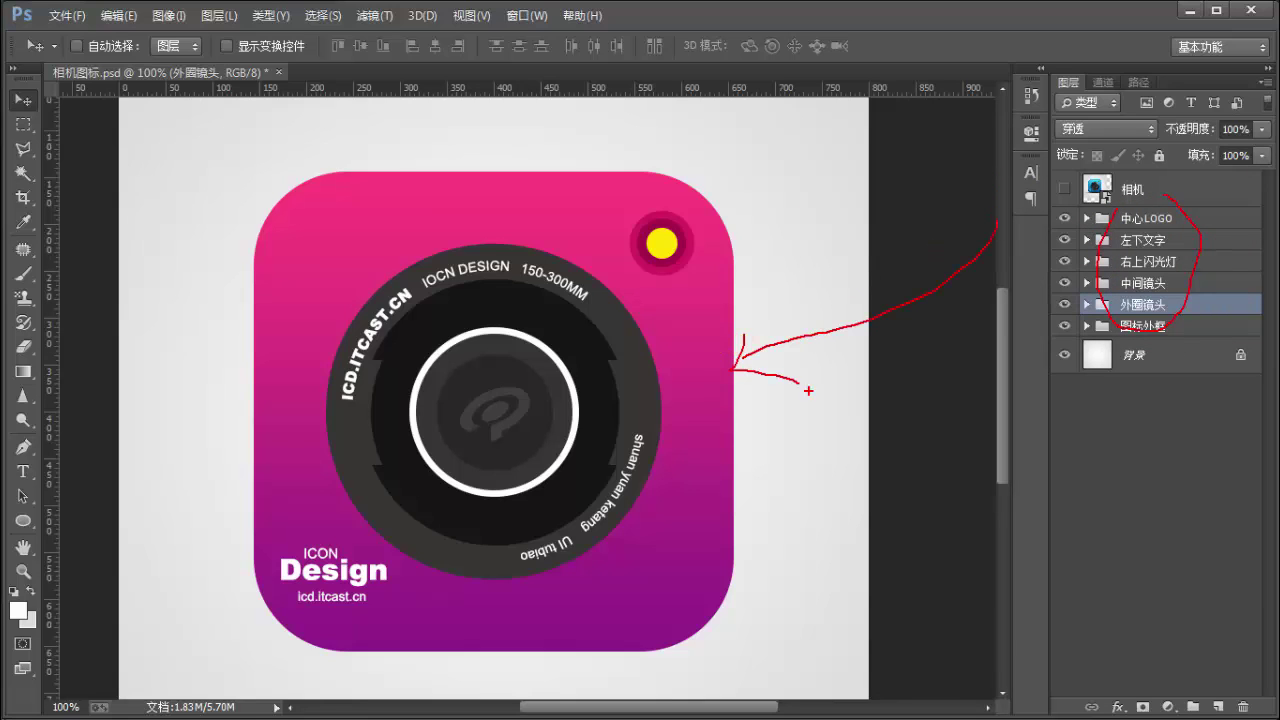
pyautogui.moveTo(1062, 172); pyautogui.dragTo(1124, 230)
pyautogui.press('Escape')
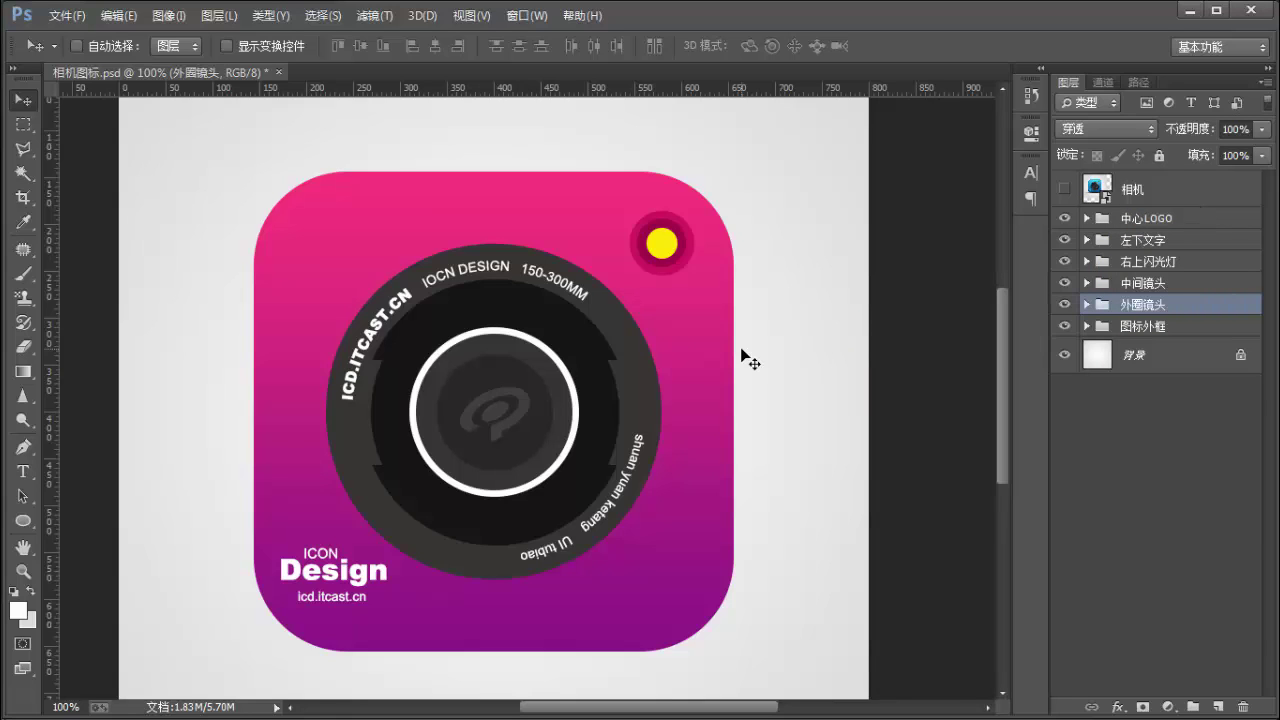
# Show the 相机 reference layer and scale it down to about half size in the canvas's upper-left corner.
pyautogui.scroll(-2, 520, 614)
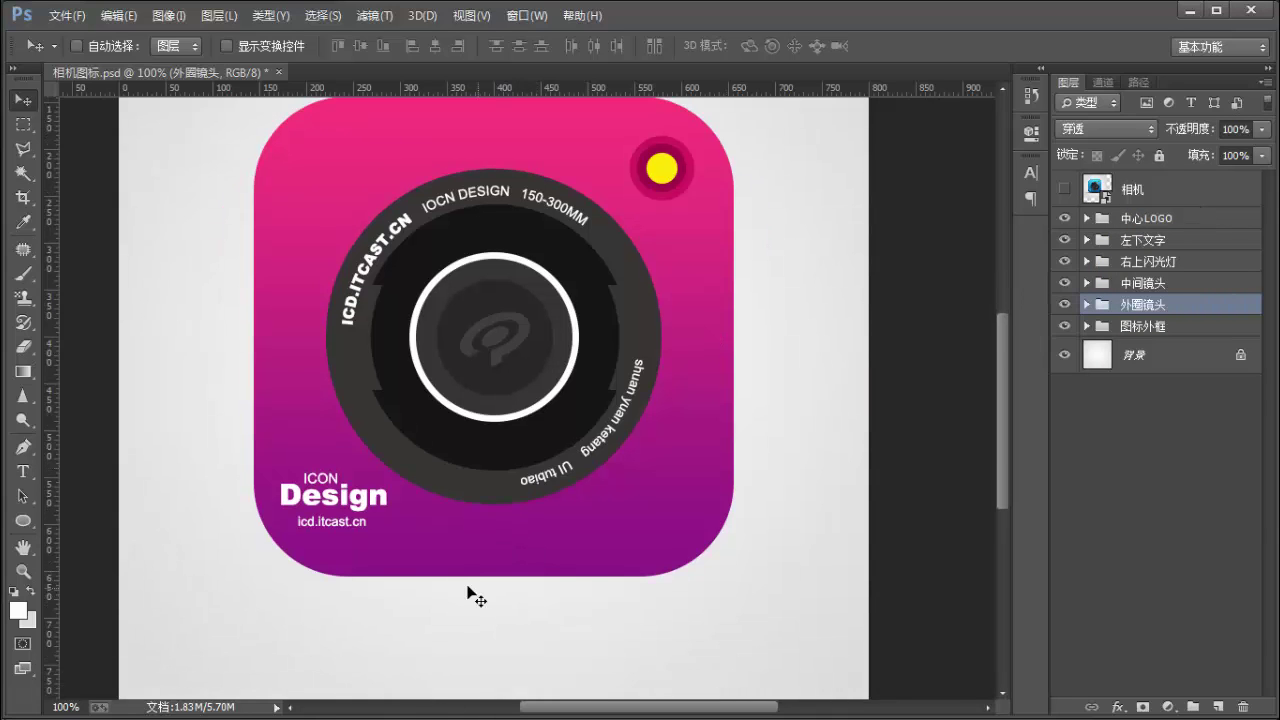
pyautogui.click(1064, 189)
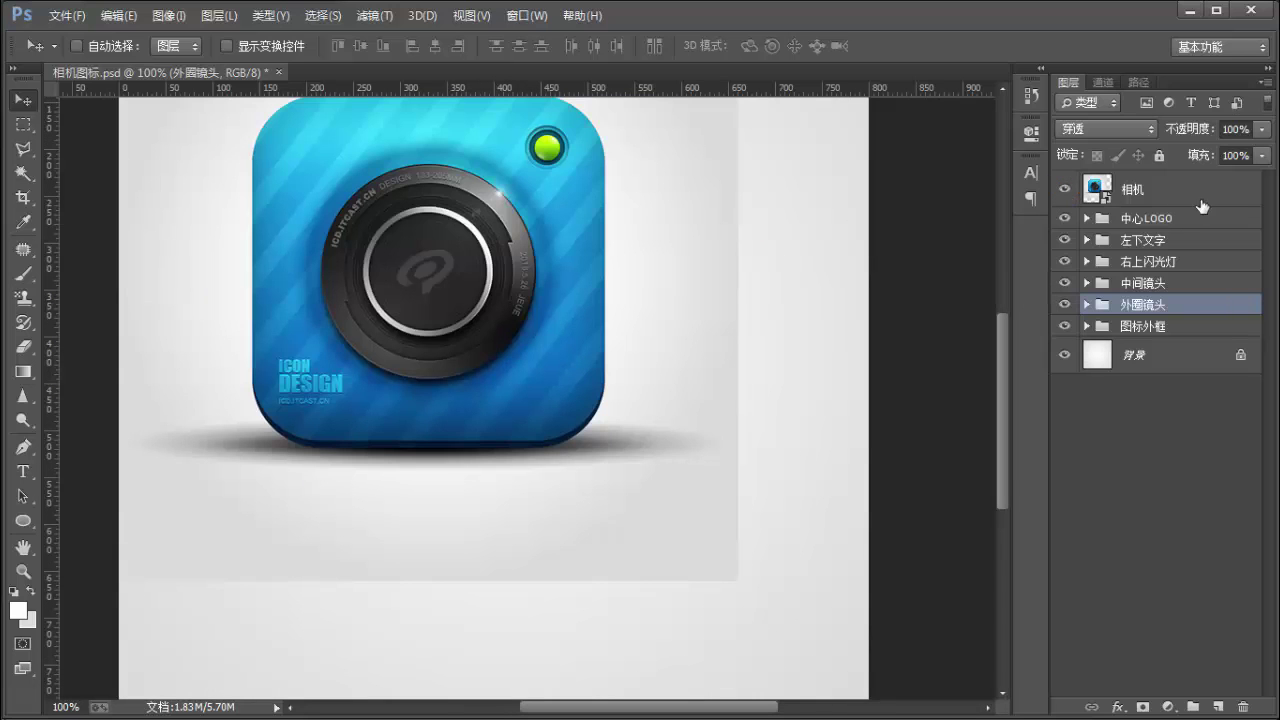
pyautogui.click(1200, 200)
pyautogui.hotkey('ctrl', 't')
pyautogui.moveTo(718, 560); pyautogui.dragTo(447, 290)
pyautogui.press('Return')
pyautogui.scroll(2, 294, 357)
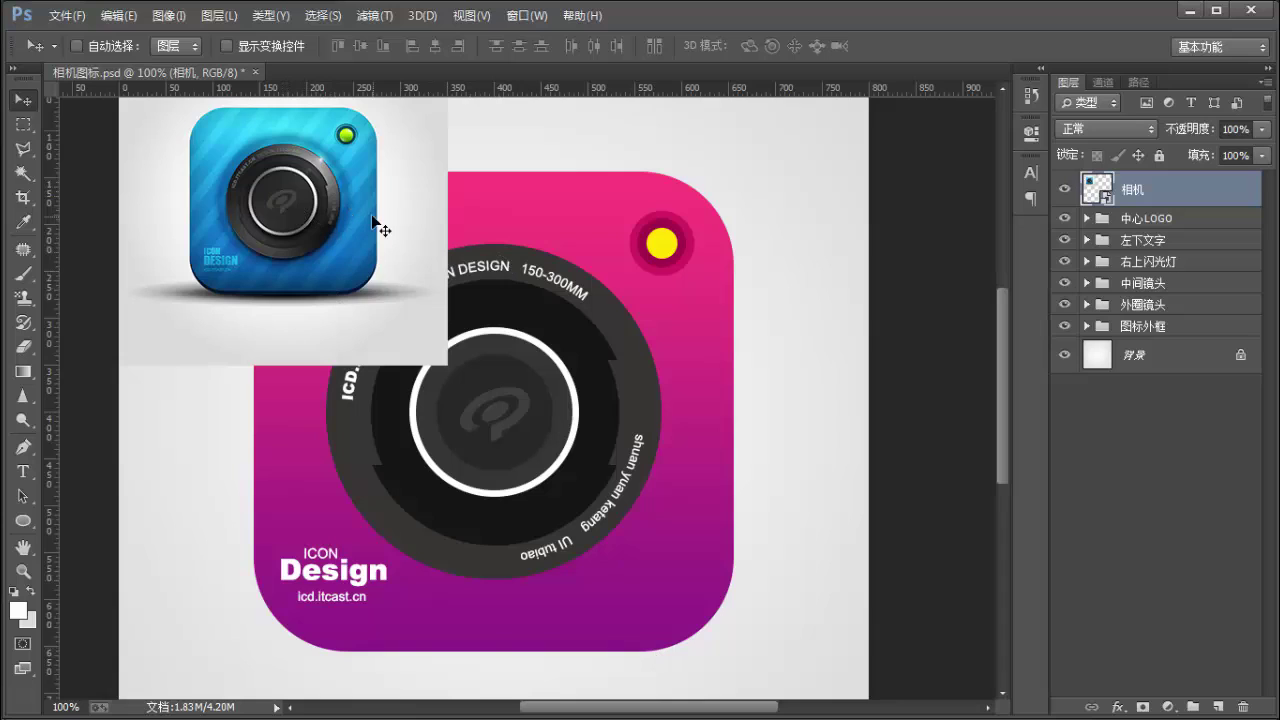
pyautogui.moveTo(284, 186); pyautogui.dragTo(280, 214)
pyautogui.moveTo(364, 158)
pyautogui.mouseDown()
pyautogui.moveTo(392, 166)
pyautogui.moveTo(358, 192)
pyautogui.mouseUp()
pyautogui.press('Escape')
pyautogui.hotkey('ctrl', '2')
pyautogui.moveTo(509, 138)
pyautogui.mouseDown()
pyautogui.moveTo(354, 187)
pyautogui.moveTo(355, 174)
pyautogui.moveTo(352, 208)
pyautogui.mouseUp()
pyautogui.press('Escape')
pyautogui.hotkey('ctrl', '2')
pyautogui.moveTo(417, 151)
pyautogui.mouseDown()
pyautogui.moveTo(368, 185)
pyautogui.moveTo(378, 191)
pyautogui.mouseUp()
pyautogui.moveTo(308, 137); pyautogui.dragTo(291, 160)
pyautogui.moveTo(392, 119); pyautogui.dragTo(362, 137)
pyautogui.moveTo(277, 158)
pyautogui.mouseDown()
pyautogui.moveTo(245, 203)
pyautogui.moveTo(318, 200)
pyautogui.mouseUp()
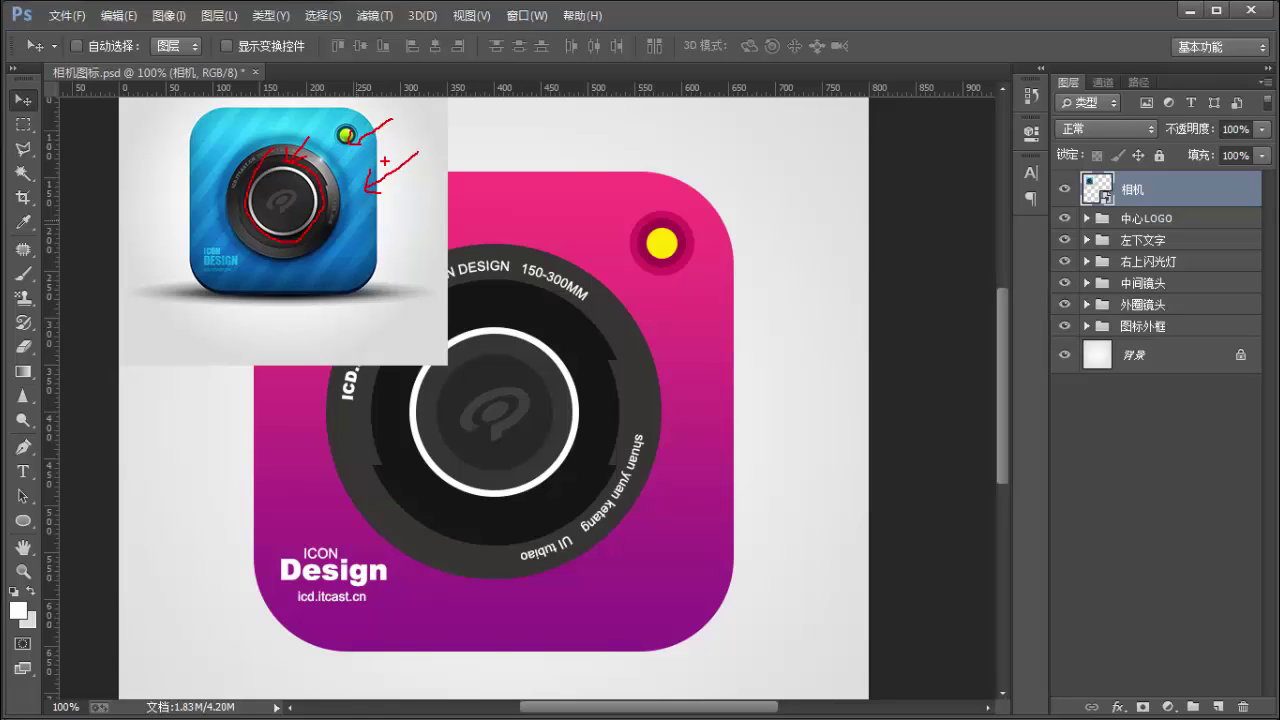
pyautogui.press('Escape')
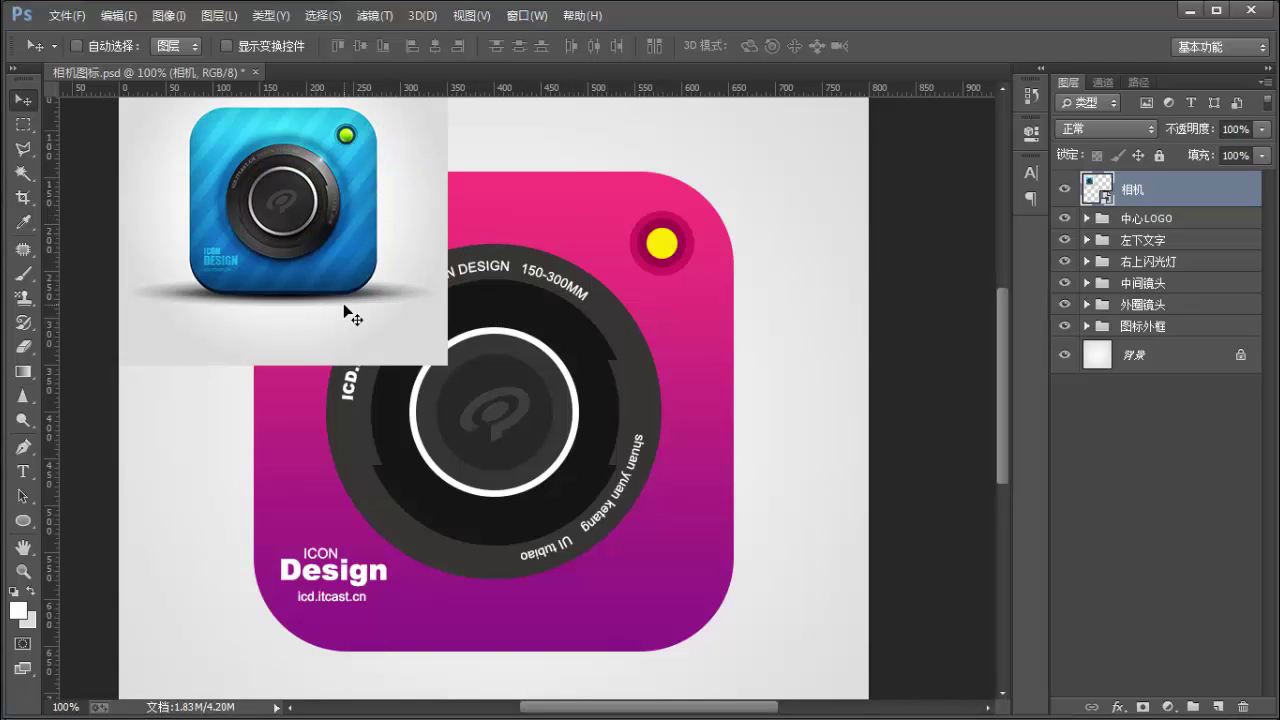
# Add a new layer directly above 背景 and set the foreground colour to black (000000) for the Gradient tool.
pyautogui.click(1168, 355)
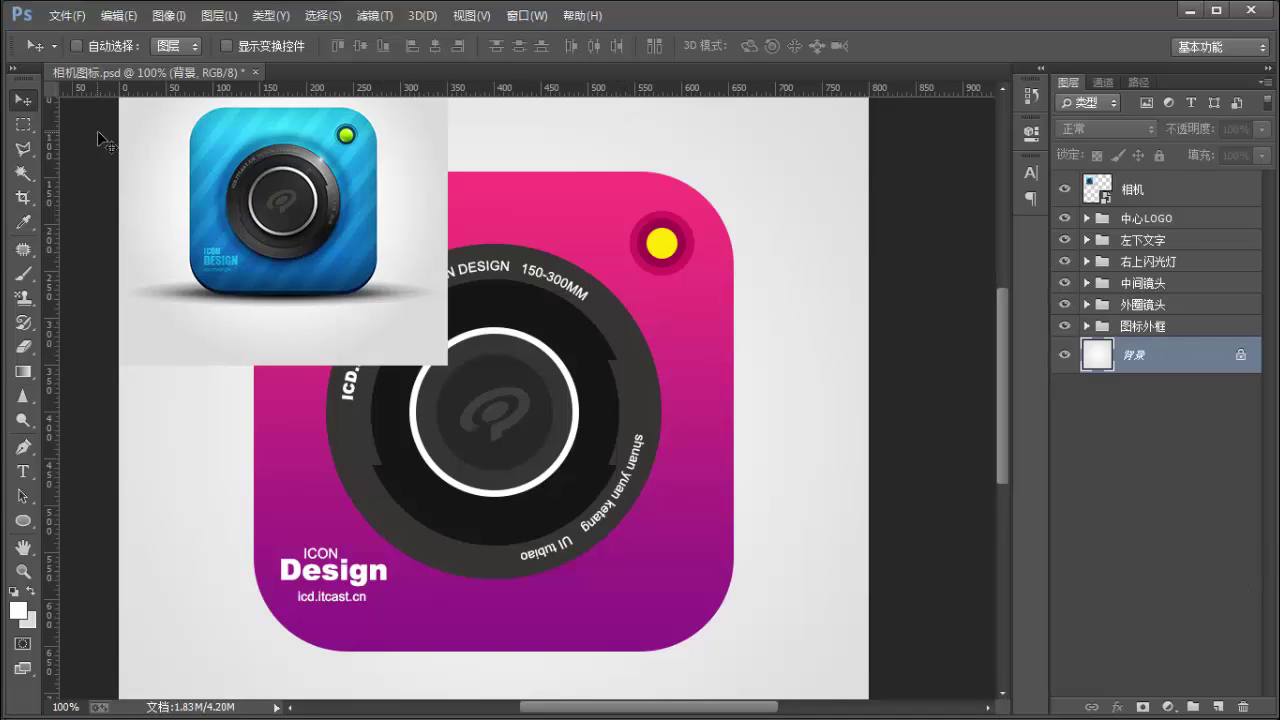
pyautogui.click(1219, 707)
pyautogui.press('g')
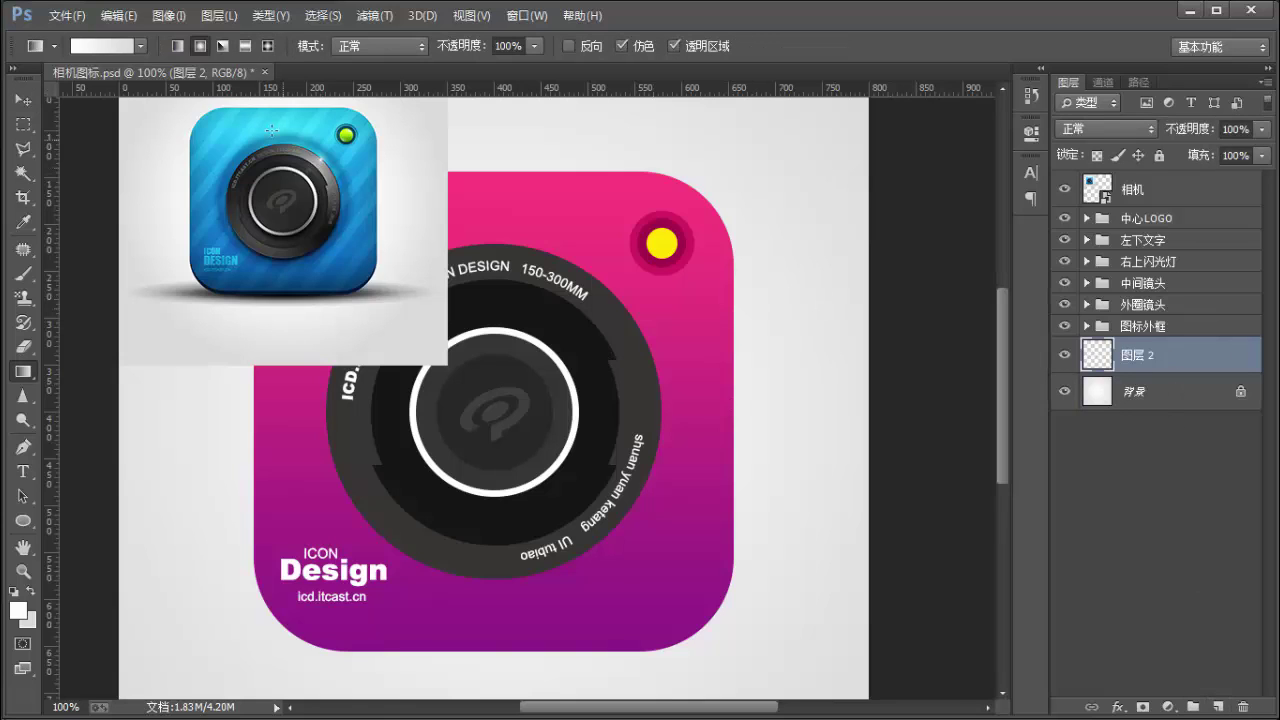
pyautogui.click(20, 612)
pyautogui.write('000000')
pyautogui.press('Return')
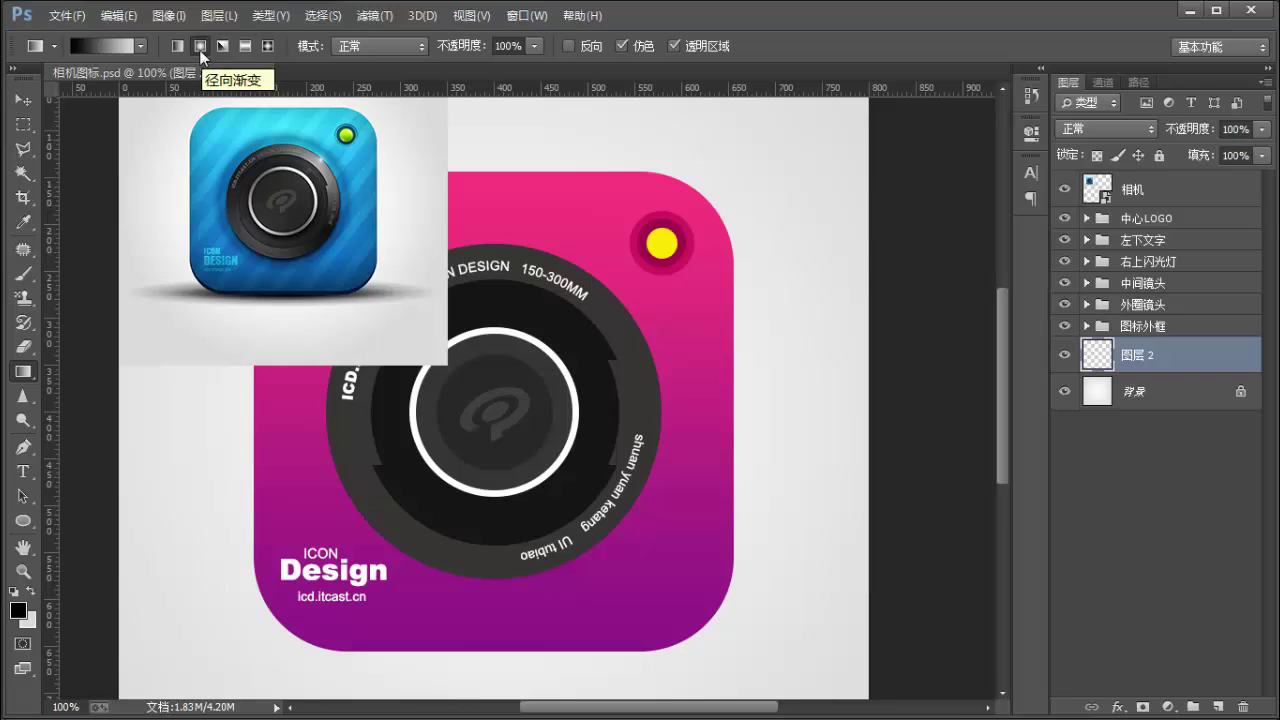
# Draw a small radial gradient spot with the 前景色到透明渐变 preset below the icon's lower-right corner on 图层 2.
pyautogui.click(100, 46)
pyautogui.click(811, 205)
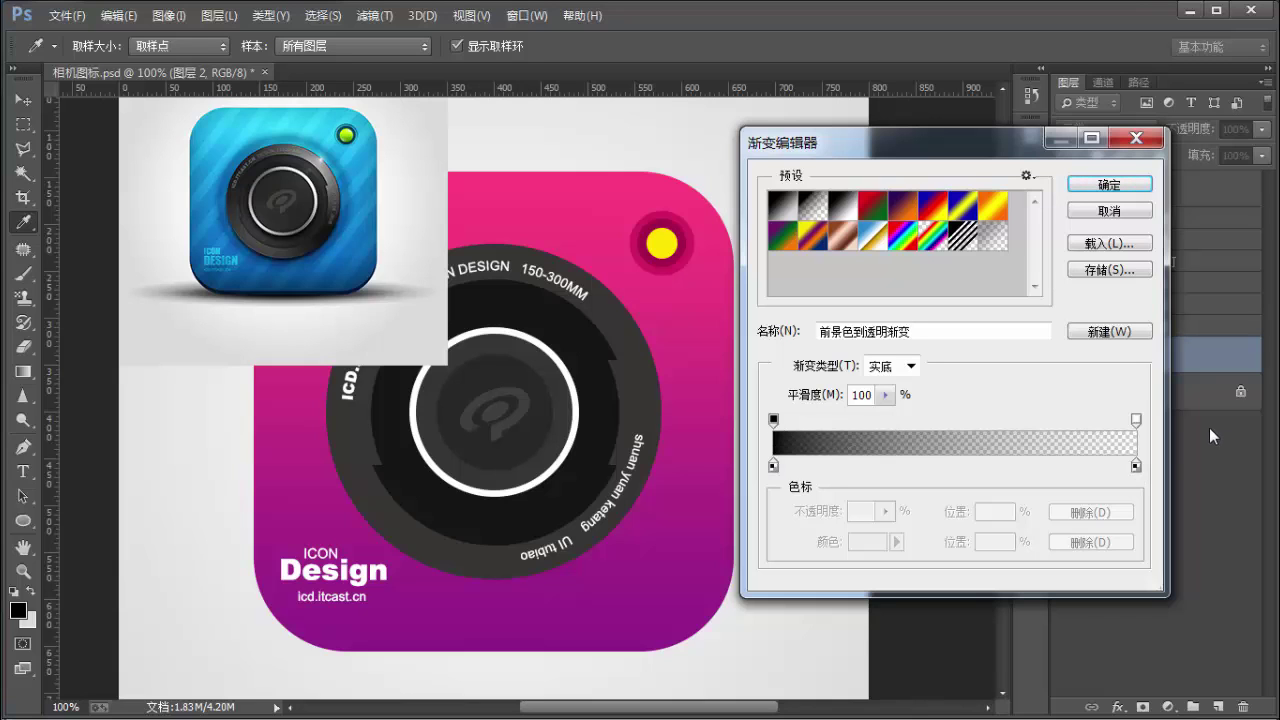
pyautogui.click(1128, 186)
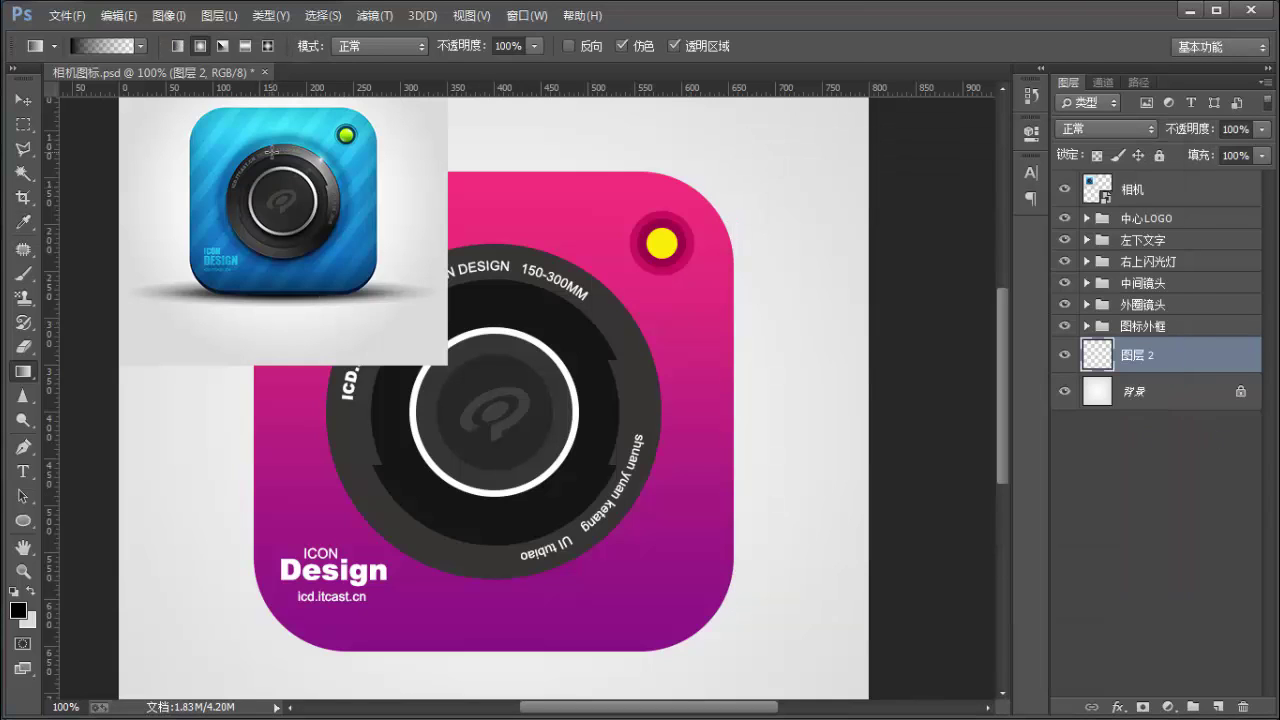
pyautogui.scroll(-2, 663, 487)
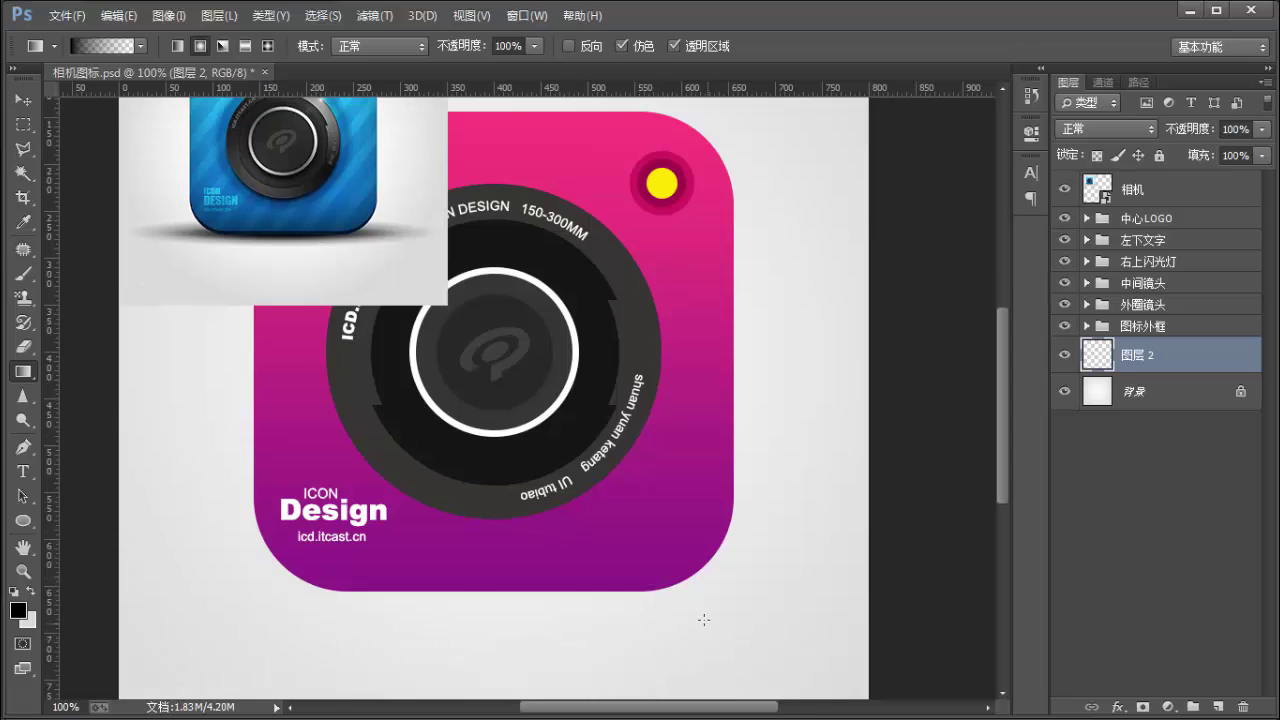
pyautogui.moveTo(688, 614); pyautogui.dragTo(749, 679)
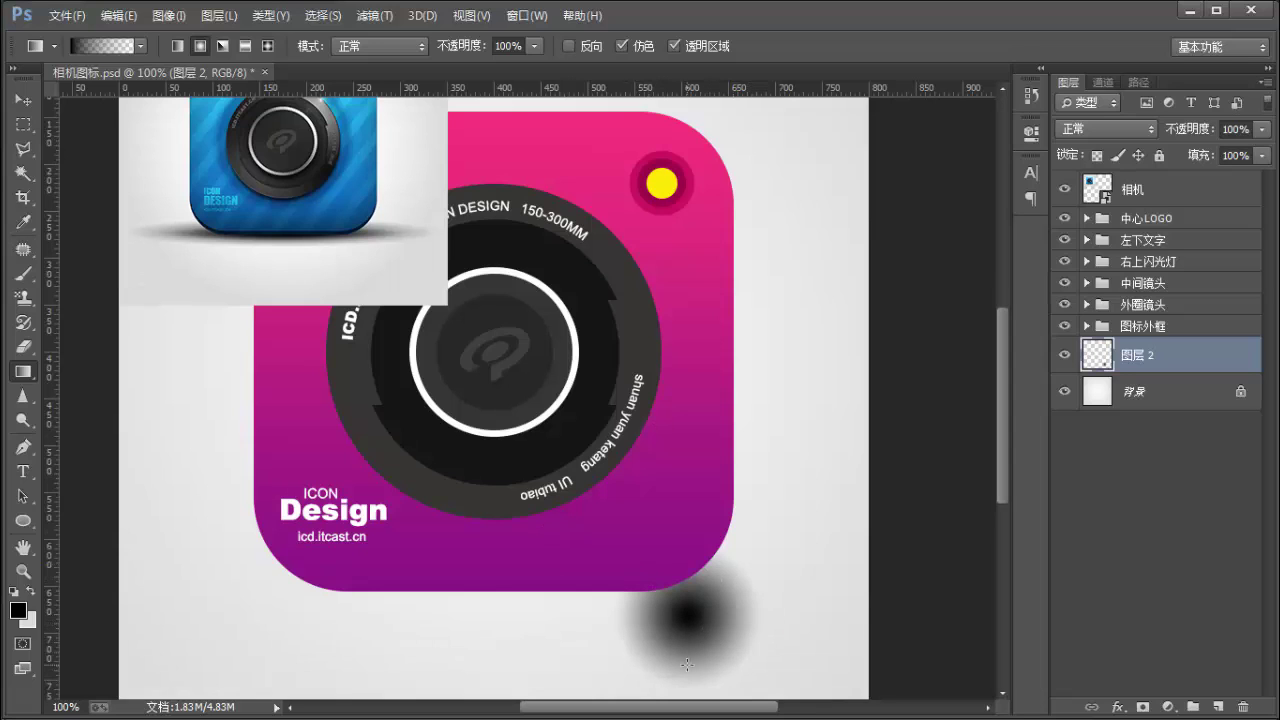
# Move the black gradient spot beneath the middle of the icon's bottom edge.
pyautogui.press('v')
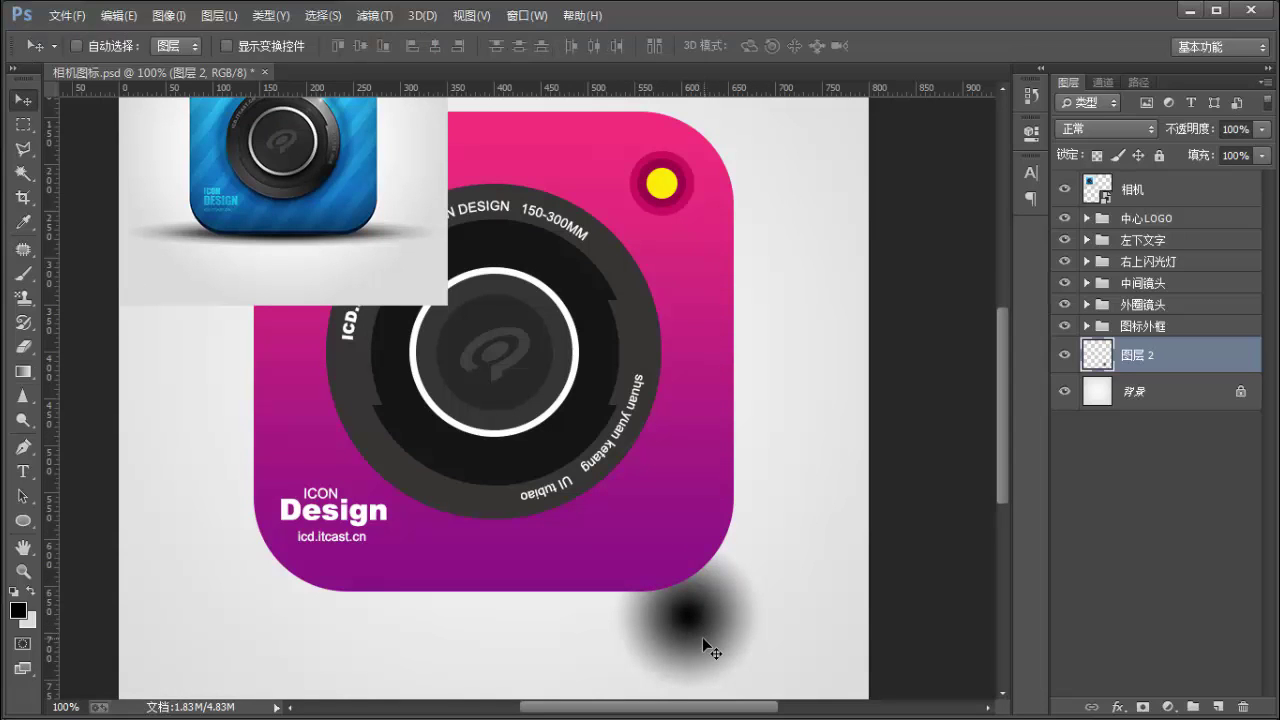
pyautogui.moveTo(702, 628); pyautogui.dragTo(674, 614)
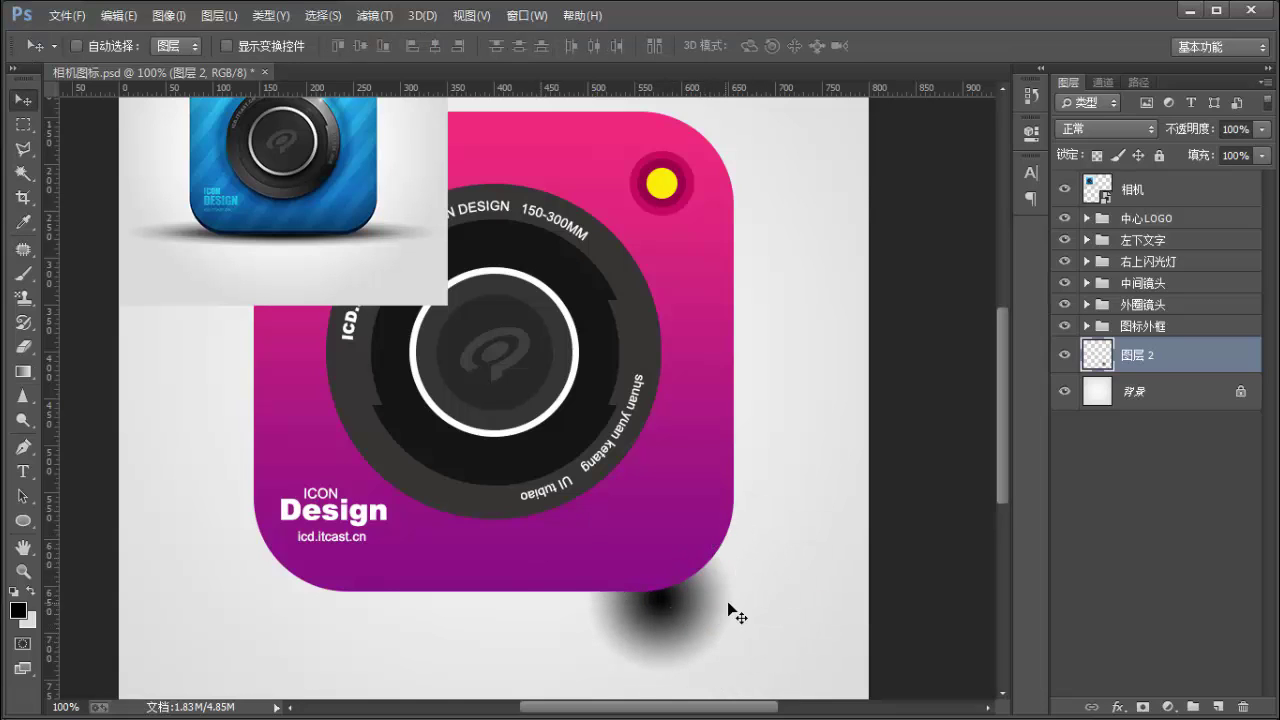
pyautogui.moveTo(650, 592); pyautogui.dragTo(497, 605)
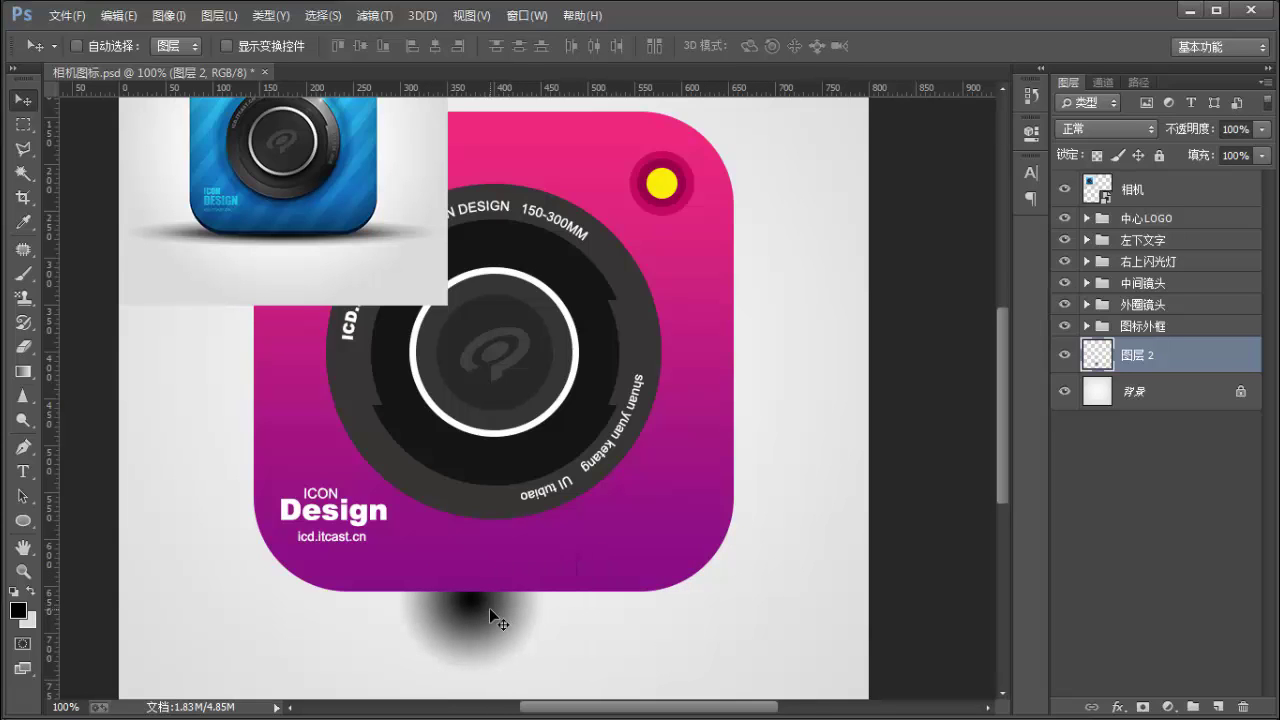
# Transform the black spot into a wide, flat shadow about 45% of its height, extending past both sides of the icon's base.
pyautogui.hotkey('ctrl', 't')
pyautogui.moveTo(552, 599); pyautogui.dragTo(791, 599)
pyautogui.moveTo(398, 599); pyautogui.dragTo(152, 599)
pyautogui.moveTo(471, 674); pyautogui.dragTo(460, 594)
pyautogui.moveTo(610, 557); pyautogui.dragTo(610, 584)
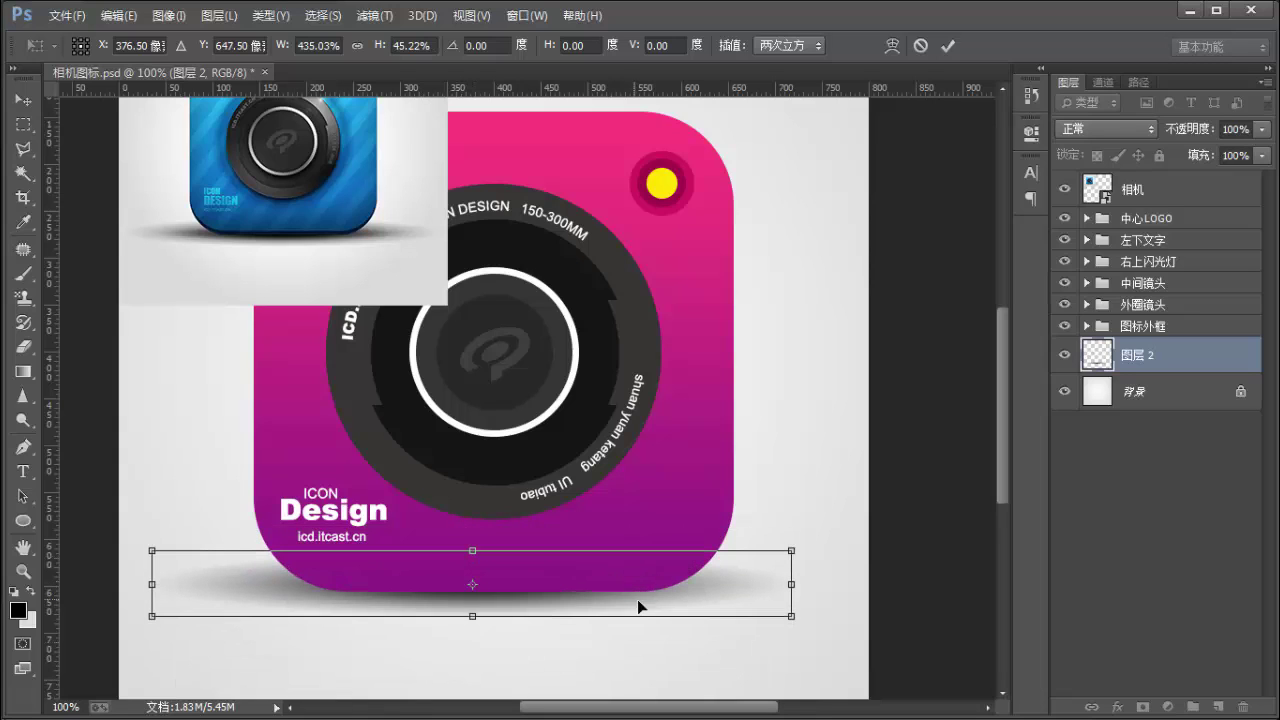
pyautogui.moveTo(791, 590); pyautogui.dragTo(846, 587)
pyautogui.moveTo(152, 585); pyautogui.dragTo(133, 586)
pyautogui.press('Return')
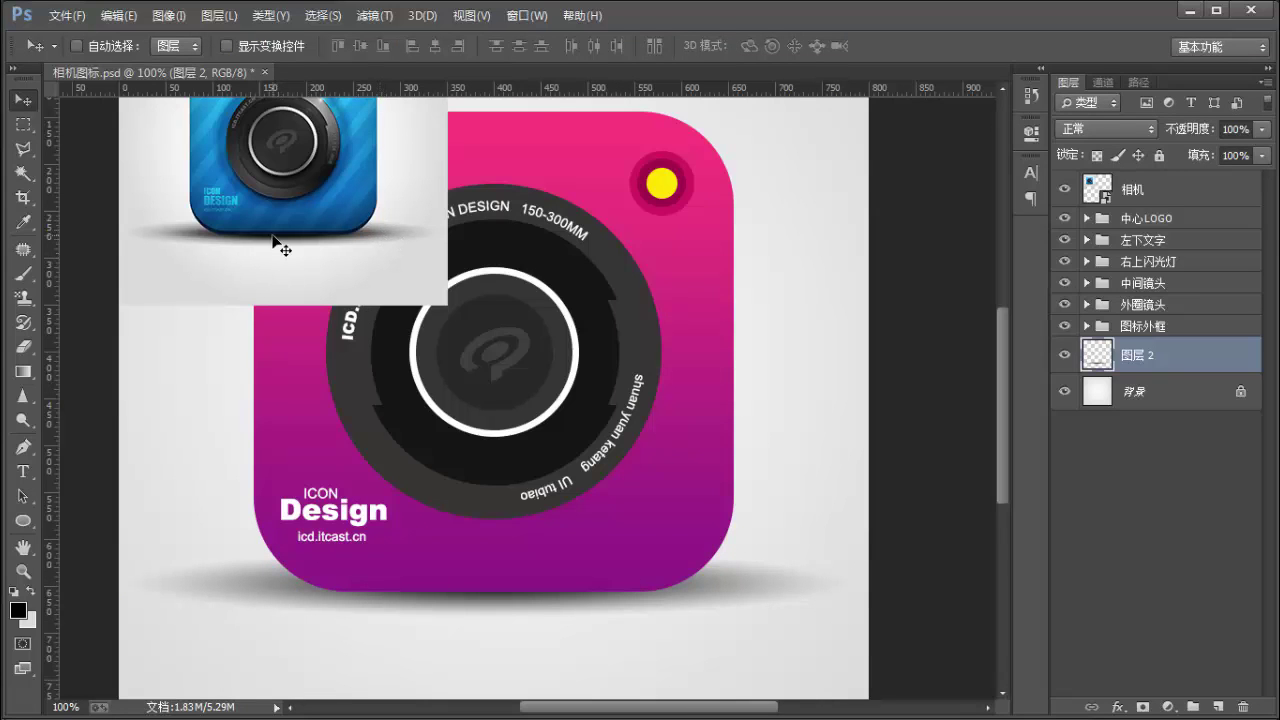
pyautogui.moveTo(612, 596); pyautogui.dragTo(623, 586)
# Duplicate the 图层 2 shadow, scale the copy to about 73% and flatten it further.
pyautogui.hotkey('ctrl', 'j')
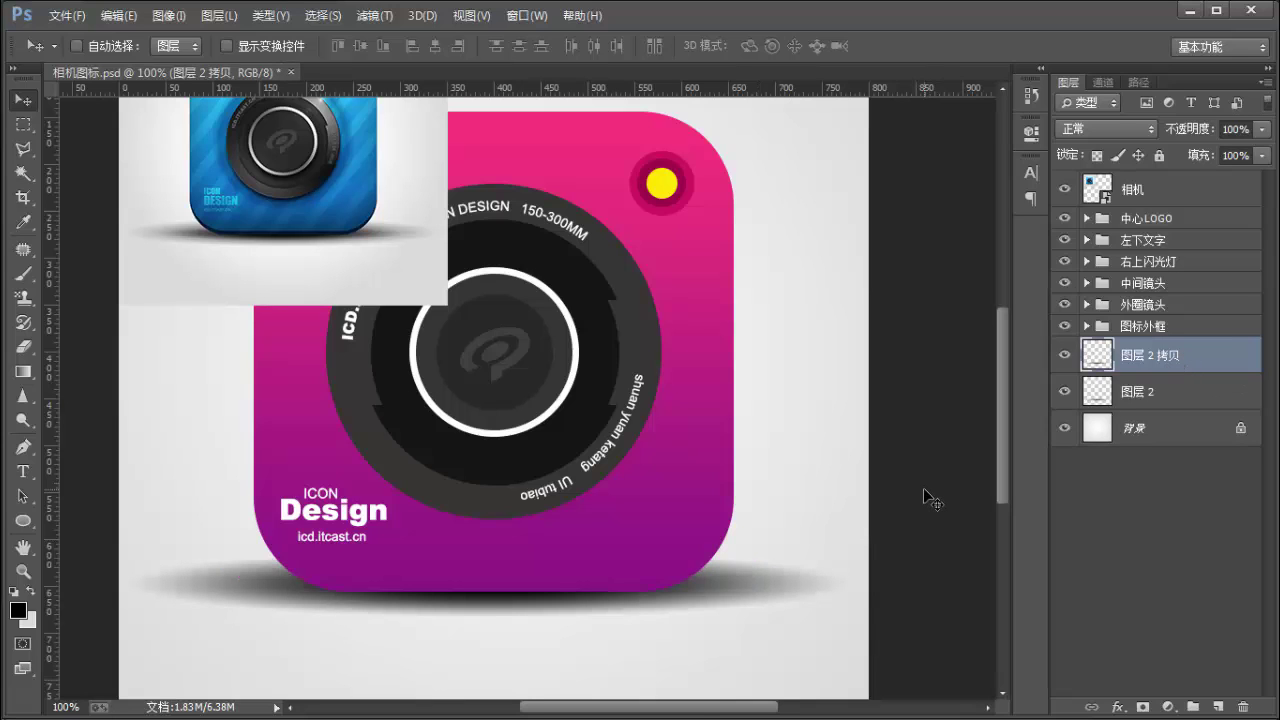
pyautogui.scroll(-1, 924, 489)
pyautogui.hscroll(-1, 924, 489)
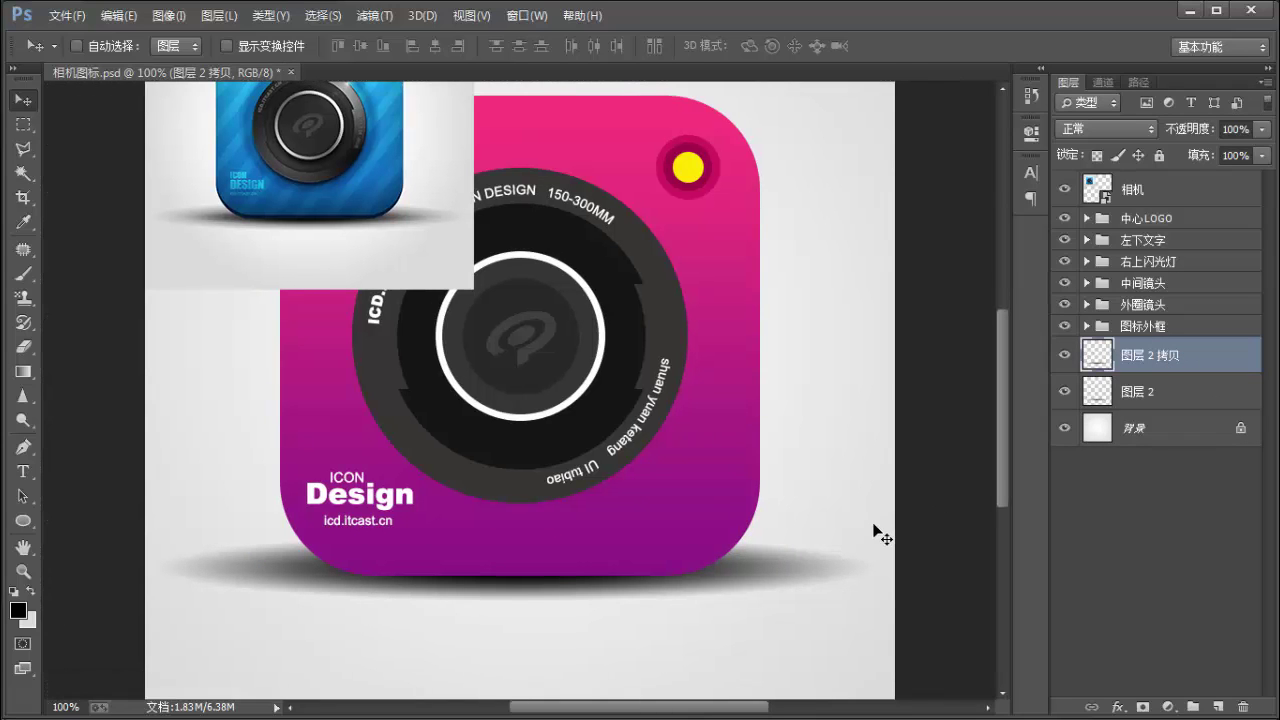
pyautogui.hotkey('ctrl', 't')
pyautogui.moveTo(870, 602); pyautogui.dragTo(770, 595)
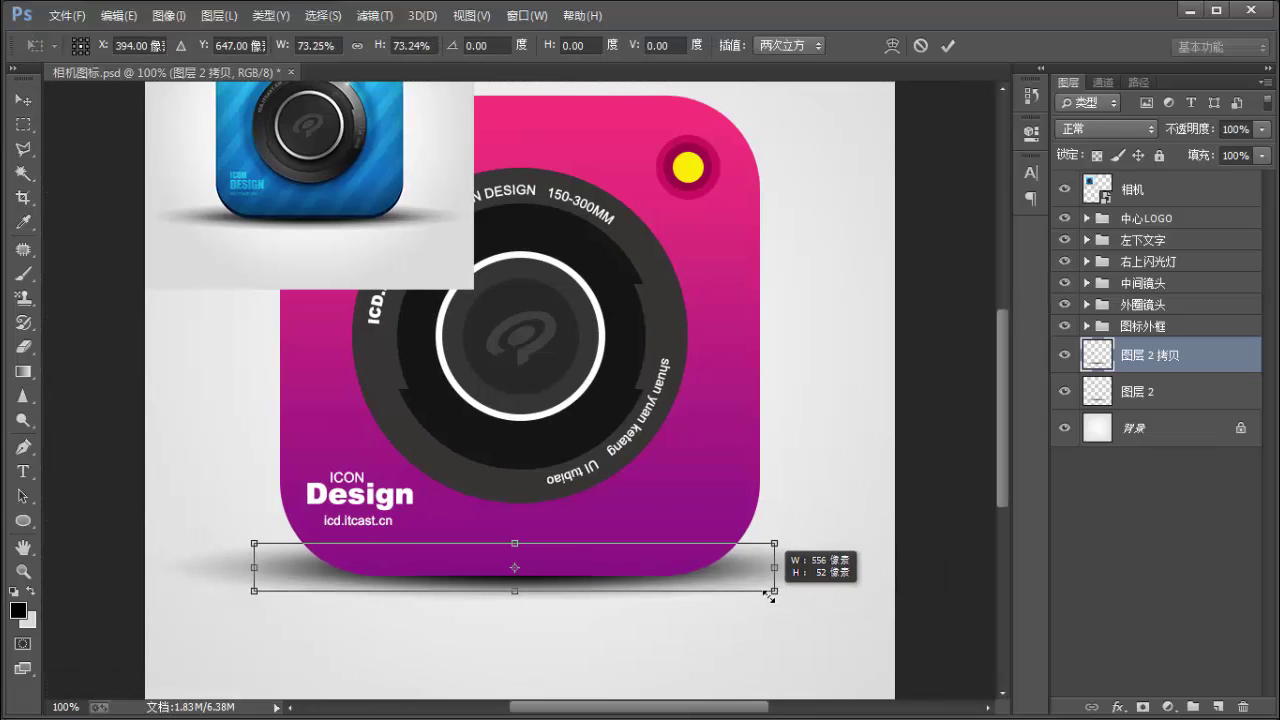
pyautogui.moveTo(514, 591); pyautogui.dragTo(517, 574)
pyautogui.press('Return')
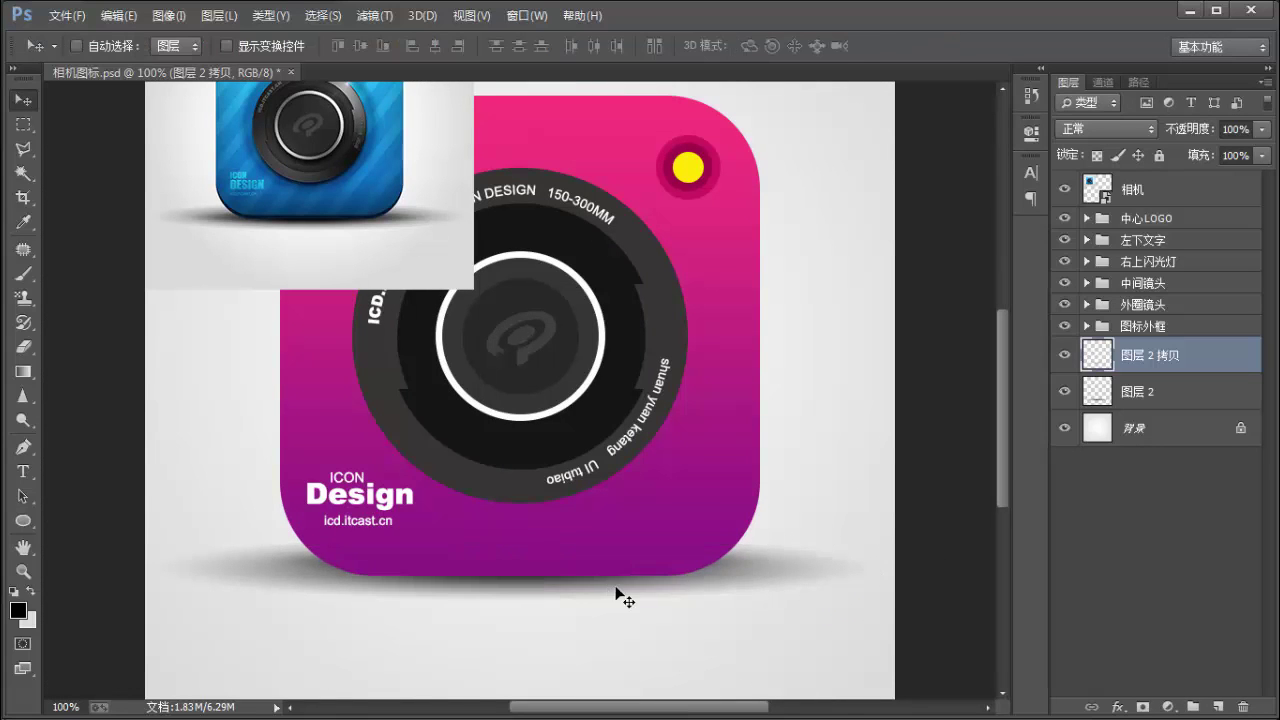
# Shift the smaller shadow on 图层 2 拷贝 slightly down along the icon's bottom edge and widen it.
pyautogui.moveTo(659, 547); pyautogui.dragTo(670, 564)
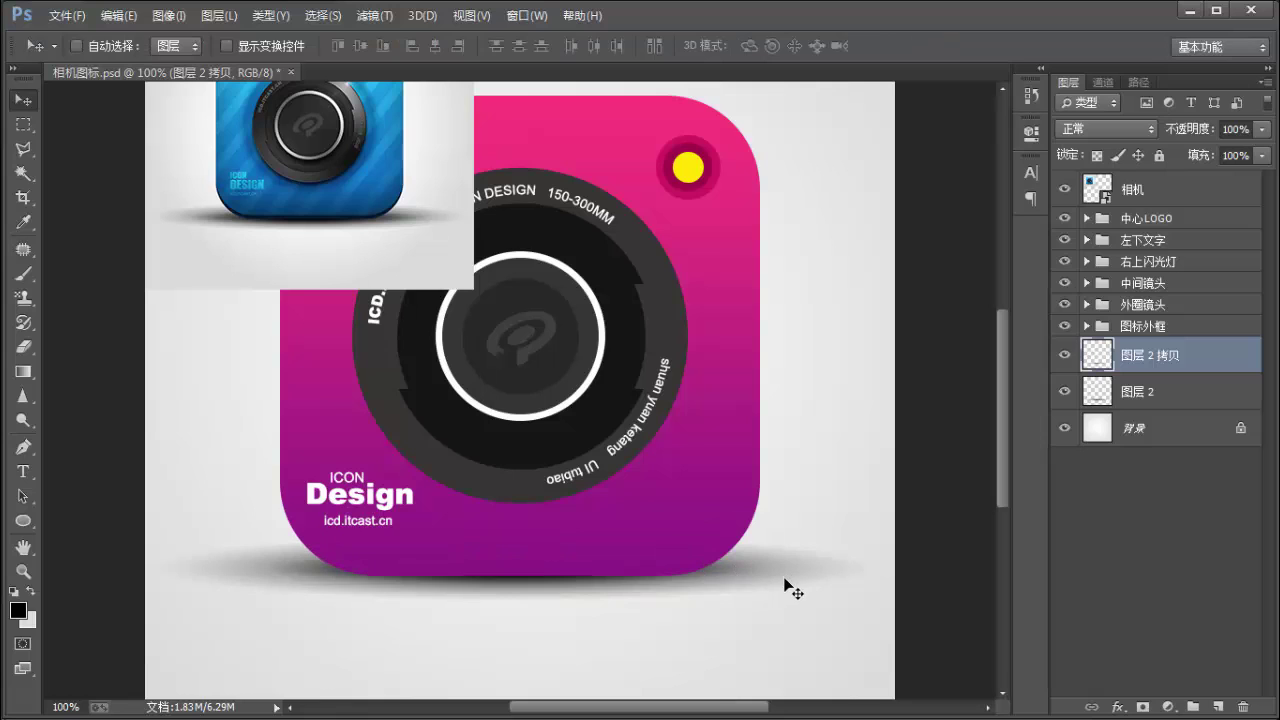
pyautogui.hotkey('ctrl', 't')
pyautogui.moveTo(773, 573); pyautogui.dragTo(804, 571)
pyautogui.press('Return')
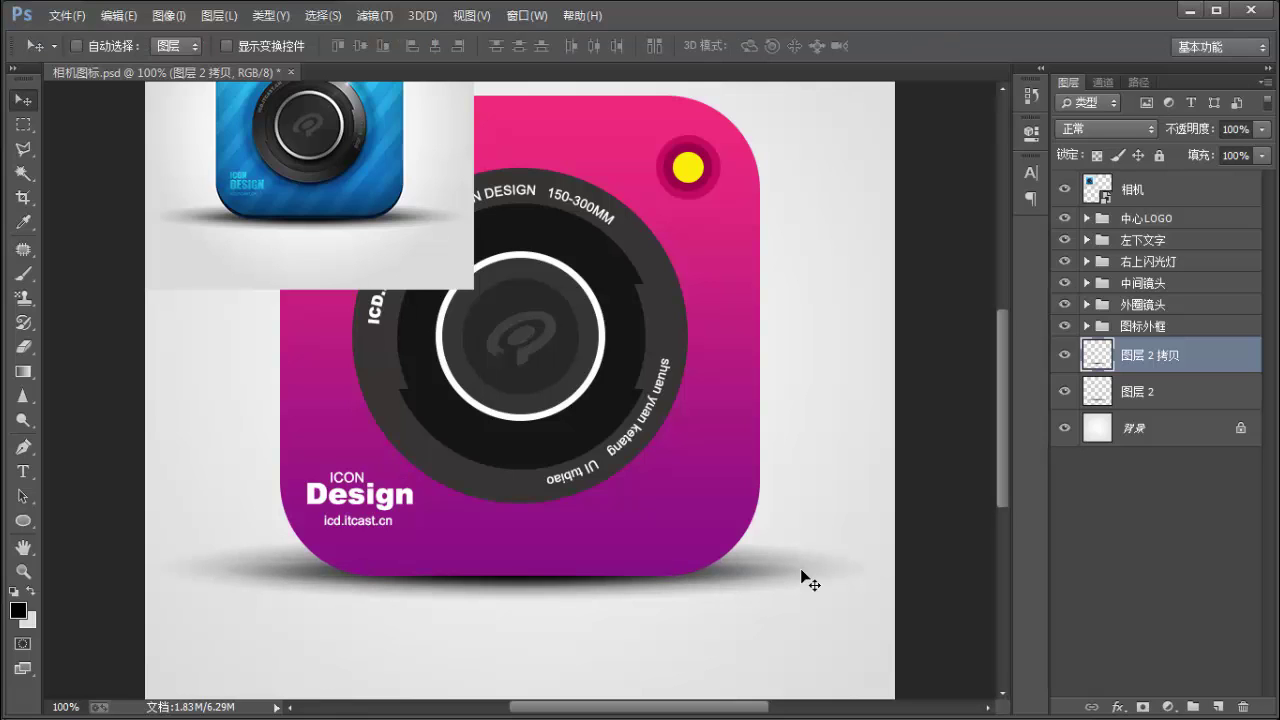
# Compare the ground shadow with and without 图层 2 拷贝 against the reference icon.
pyautogui.scroll(3, 598, 555)
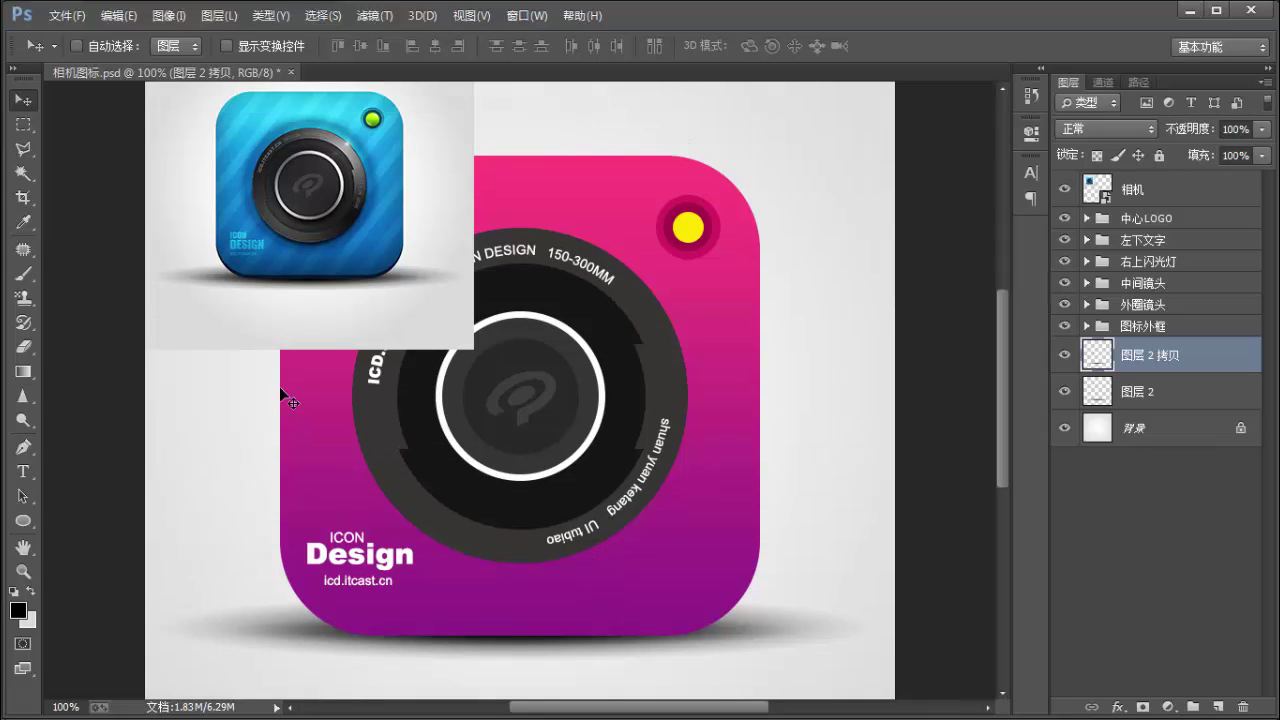
pyautogui.click(1064, 354)
pyautogui.click(1186, 392)
pyautogui.click(1064, 354)
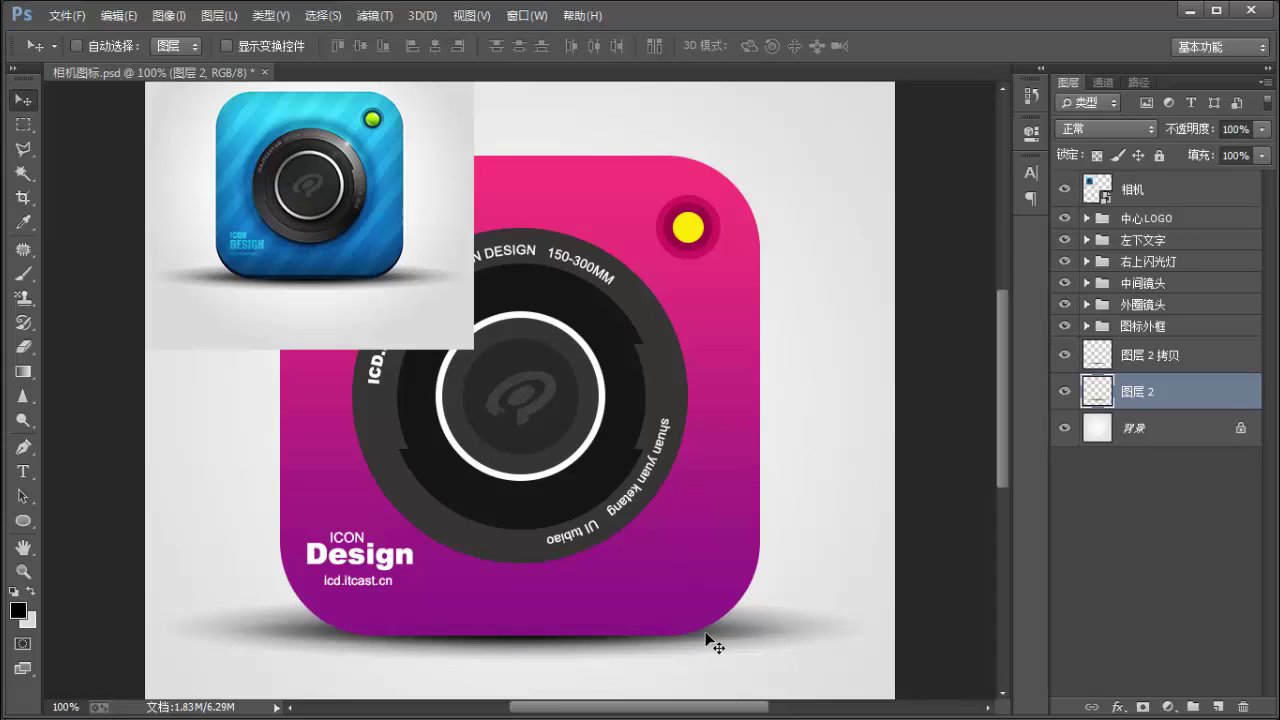
# Reposition 图层 2 and 图层 2 拷贝 together so both shadows sit just beneath the icon's bottom edge.
pyautogui.keyDown('shift'); pyautogui.click(1176, 356); pyautogui.keyUp('shift')
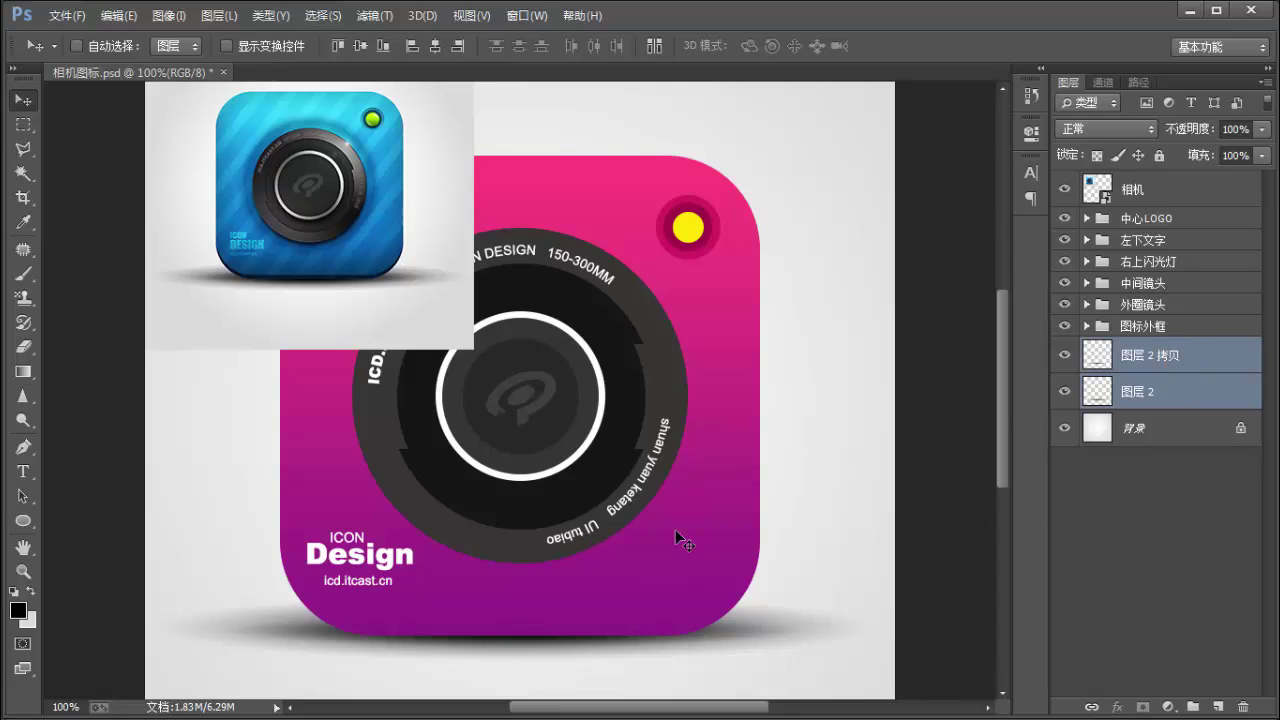
pyautogui.moveTo(675, 529); pyautogui.dragTo(677, 620)
pyautogui.scroll(-3, 677, 620)
pyautogui.moveTo(643, 541); pyautogui.dragTo(641, 602)
pyautogui.scroll(2, 500, 586)
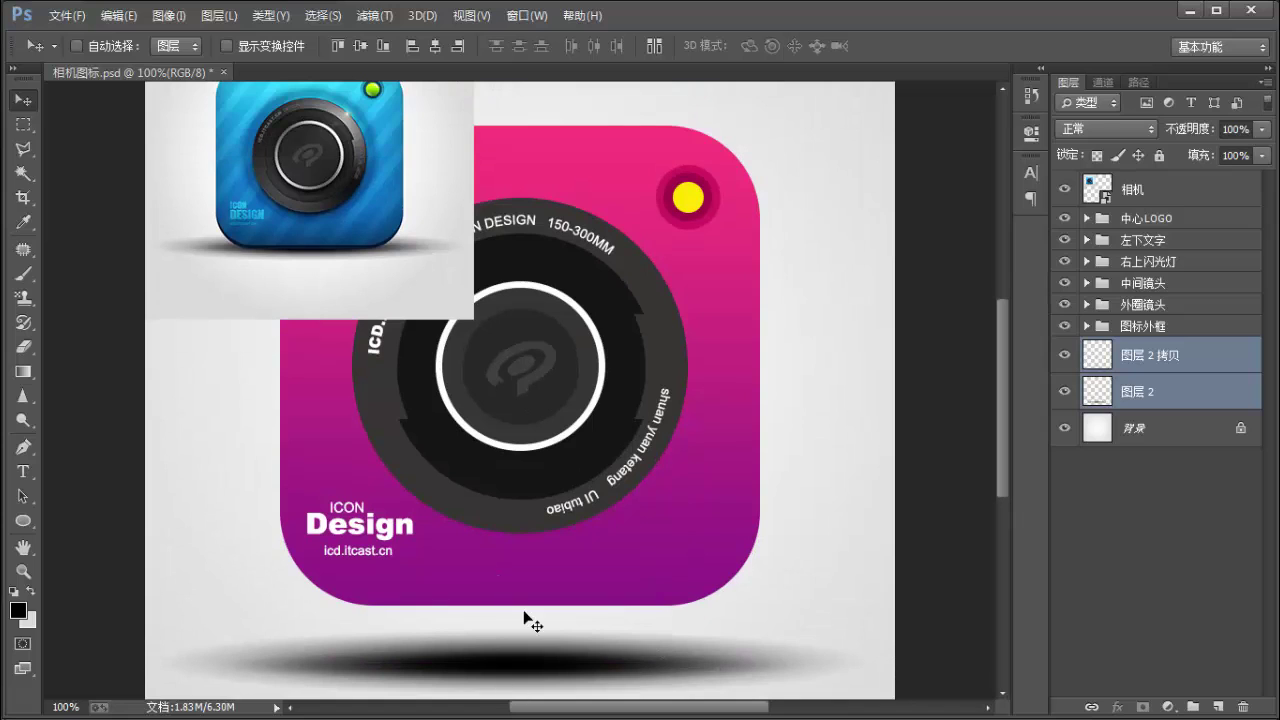
pyautogui.moveTo(580, 677); pyautogui.dragTo(553, 612)
pyautogui.press('Down')
pyautogui.press('Down')
pyautogui.press('Down')
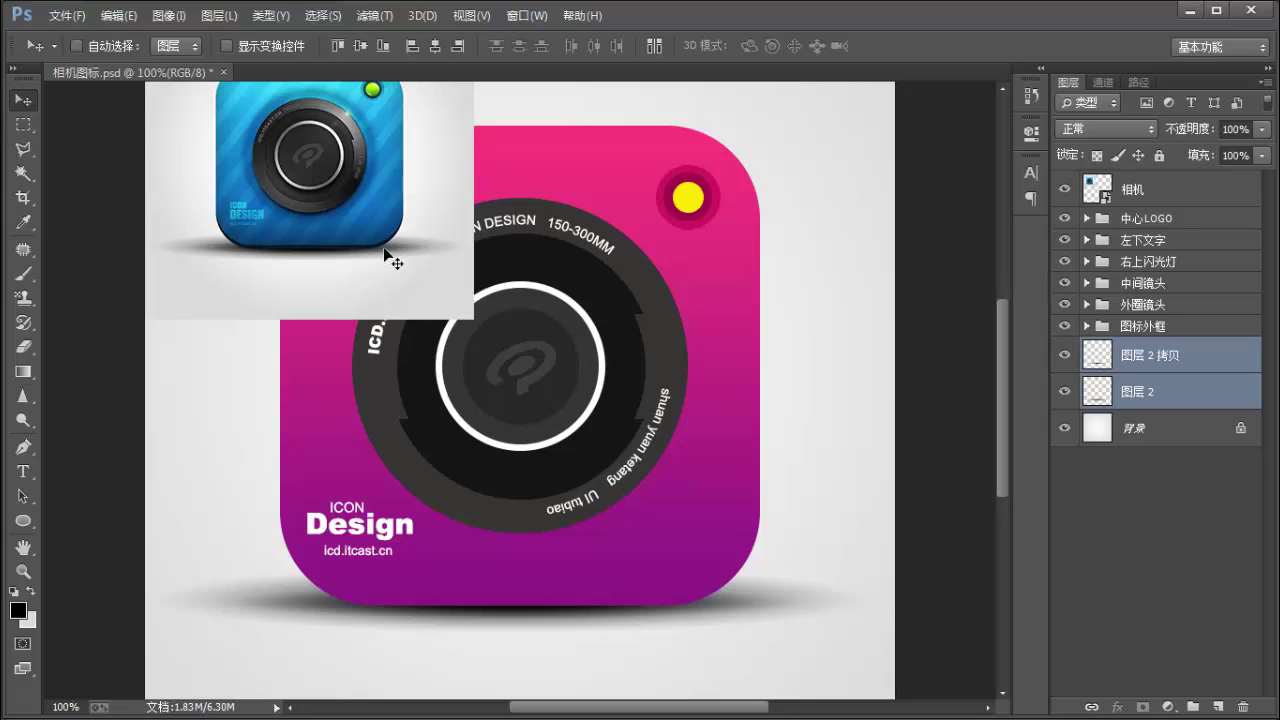
# Duplicate the 圆角矩形 1 shape layer inside the 图标外框 group, keeping the default name.
pyautogui.click(1189, 328)
pyautogui.click(1065, 327)
pyautogui.click(1065, 327)
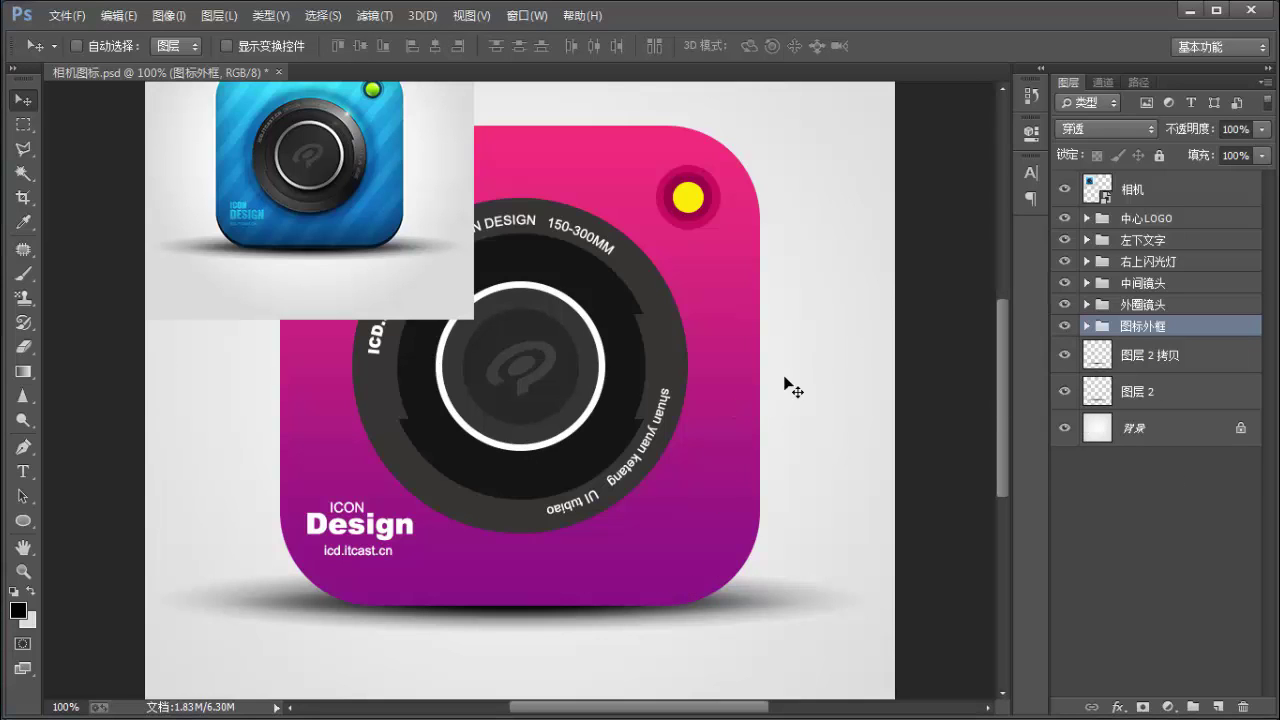
pyautogui.keyDown('ctrl'); pyautogui.click(727, 411); pyautogui.keyUp('ctrl')
pyautogui.click(1064, 354)
pyautogui.click(1064, 354)
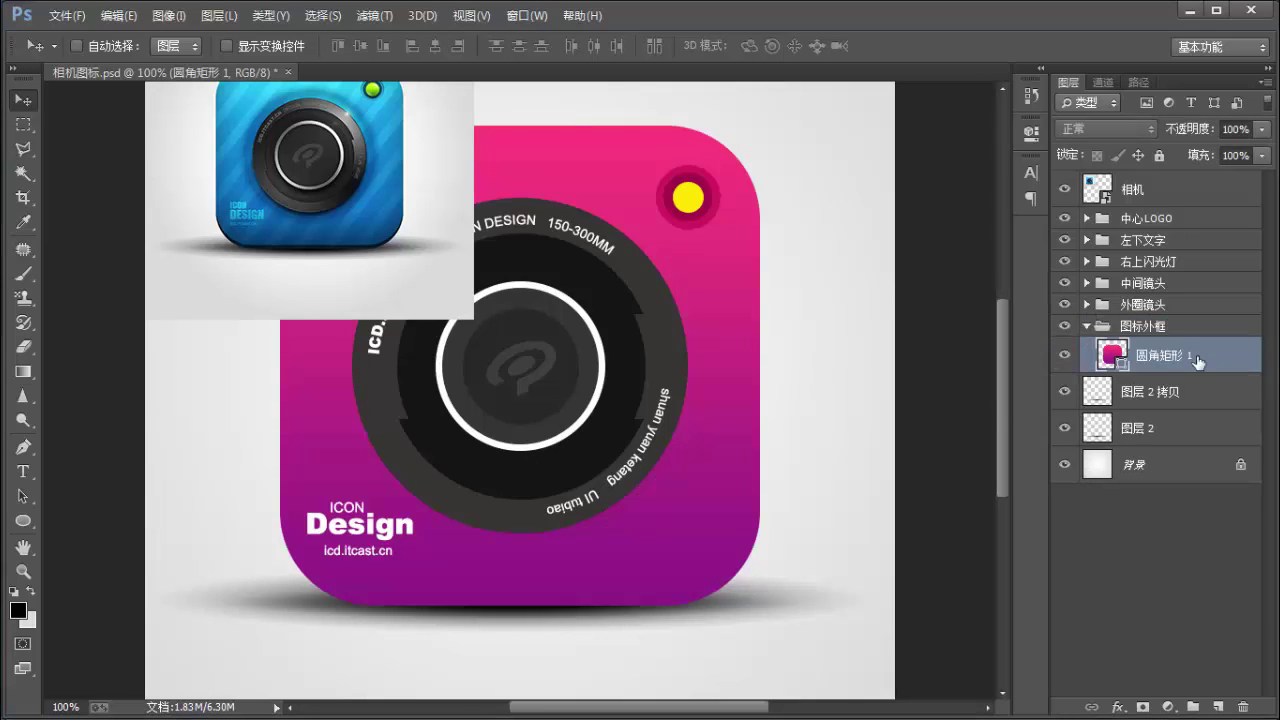
pyautogui.rightClick(1216, 355)
pyautogui.click(912, 216)
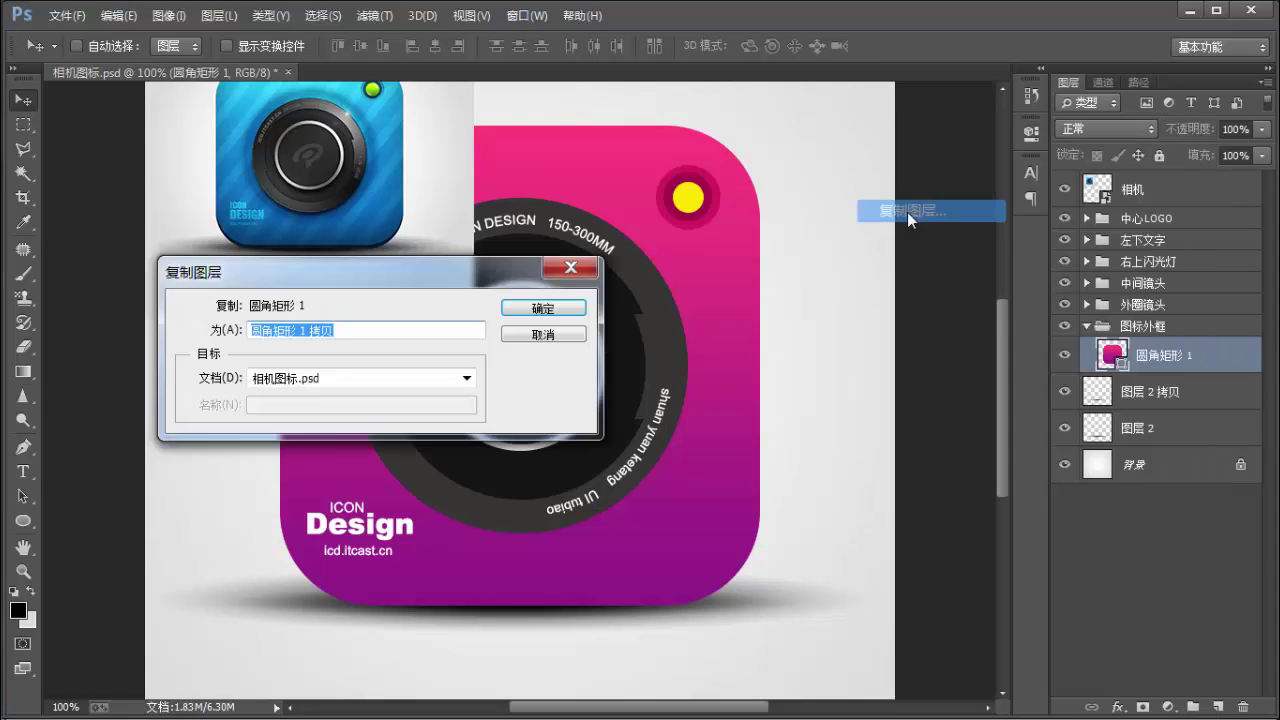
pyautogui.press('Return')
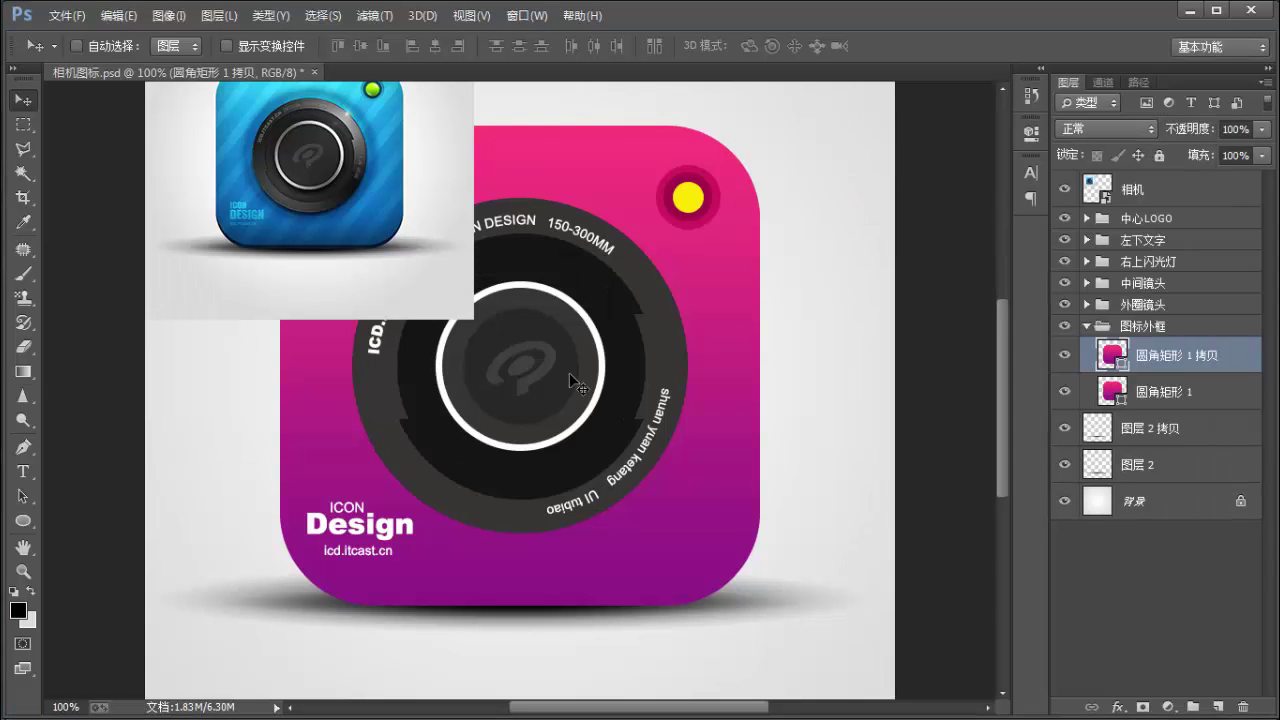
# Raise the lower anchor points of the 圆角矩形 1 拷贝 path so the shape is 498 px high, keeping the guides hidden.
pyautogui.press('a')
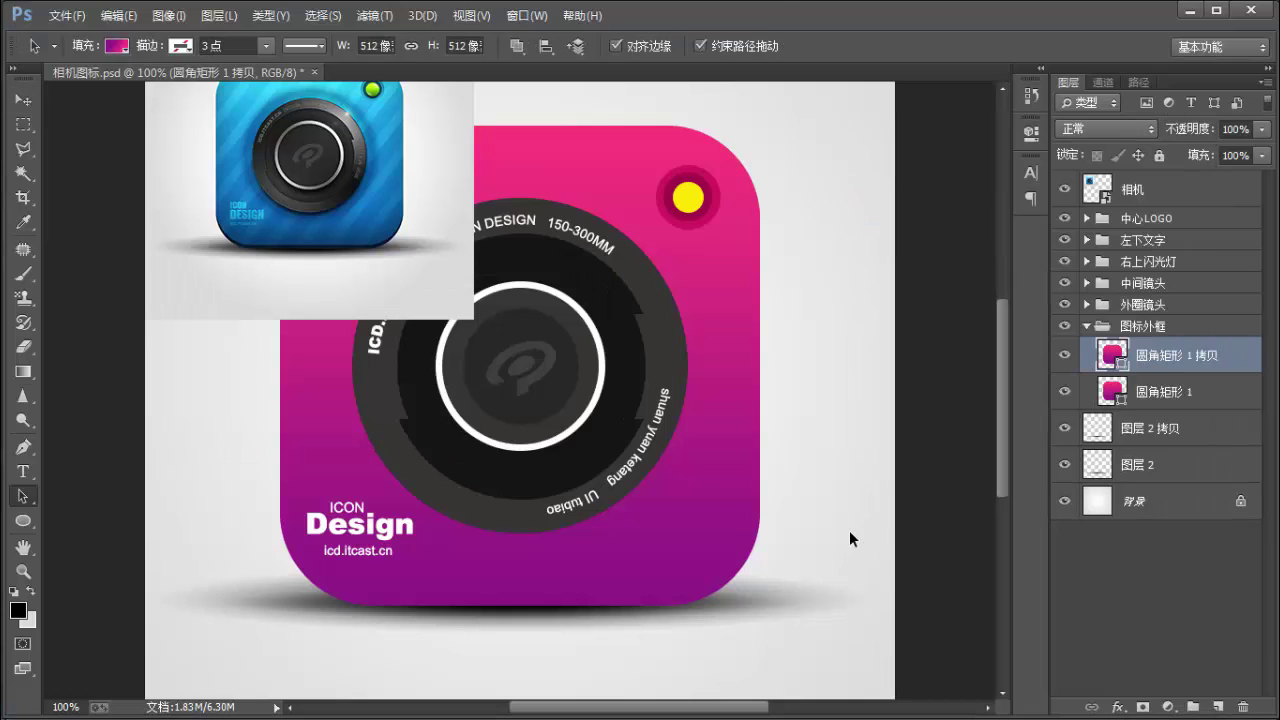
pyautogui.moveTo(848, 649); pyautogui.dragTo(176, 500)
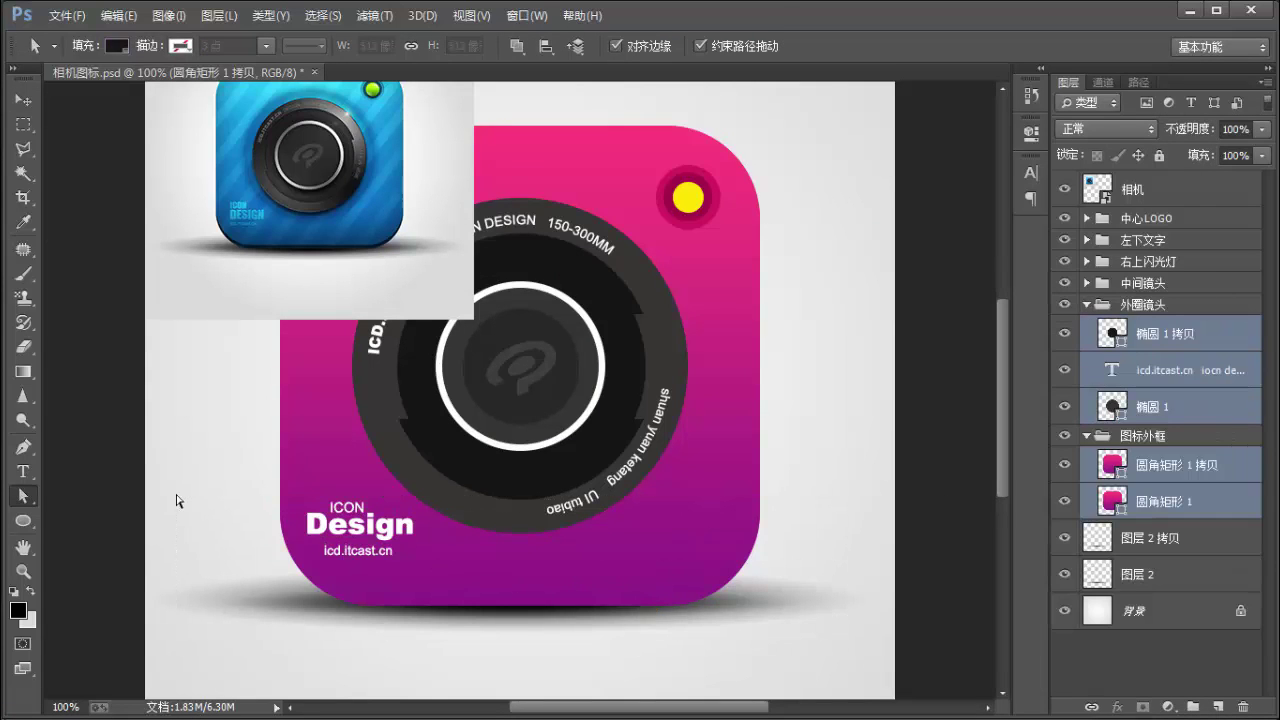
pyautogui.click(1177, 478)
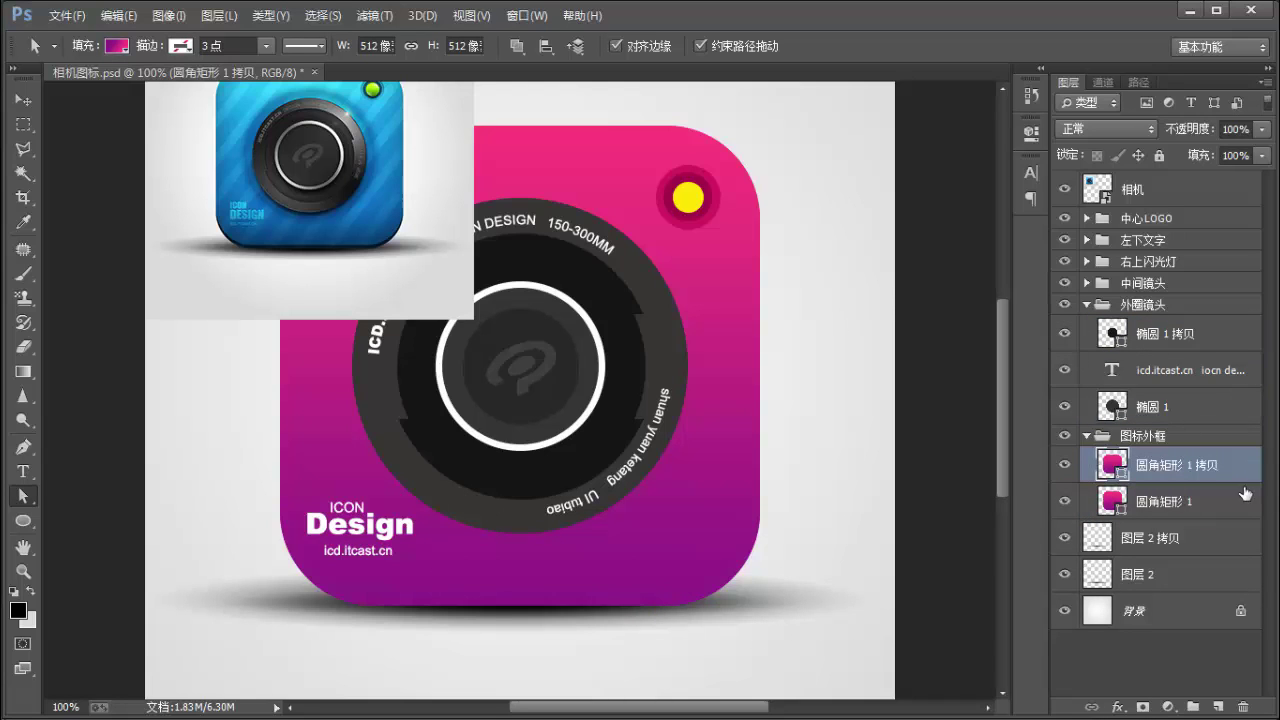
pyautogui.press('ctrl')
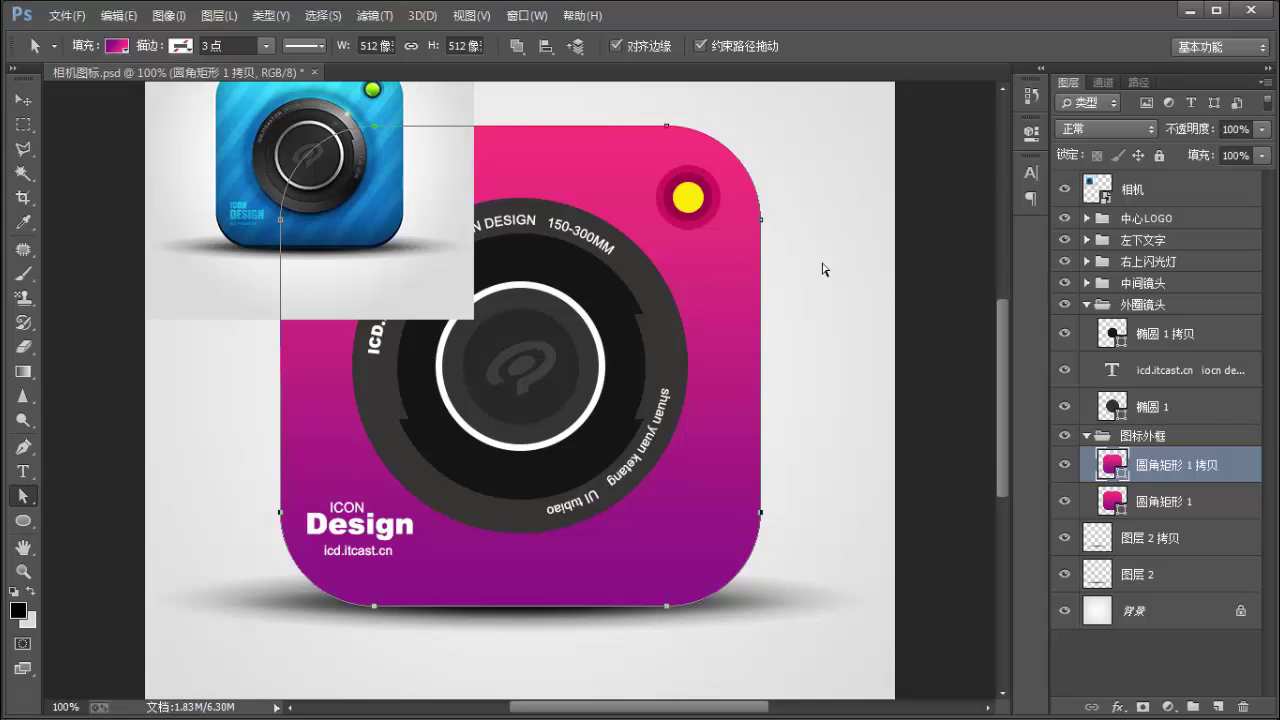
pyautogui.hotkey('ctrl', ';')
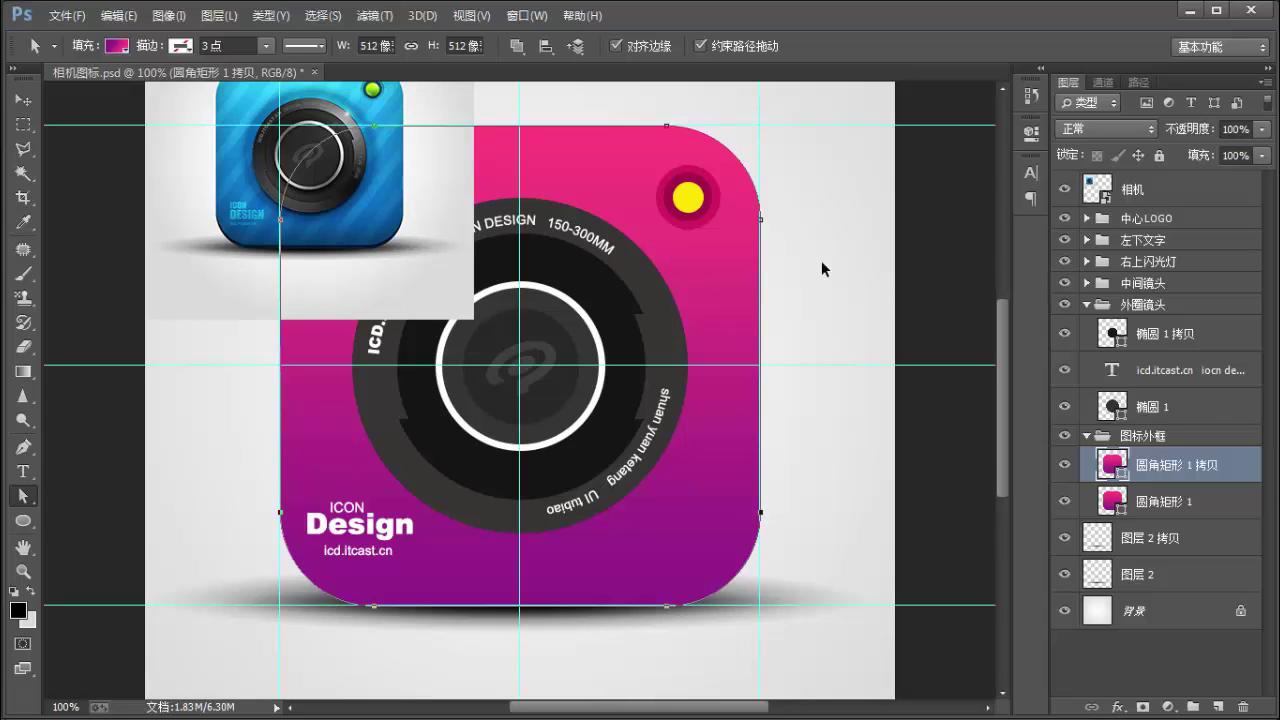
pyautogui.hotkey('ctrl', 'h')
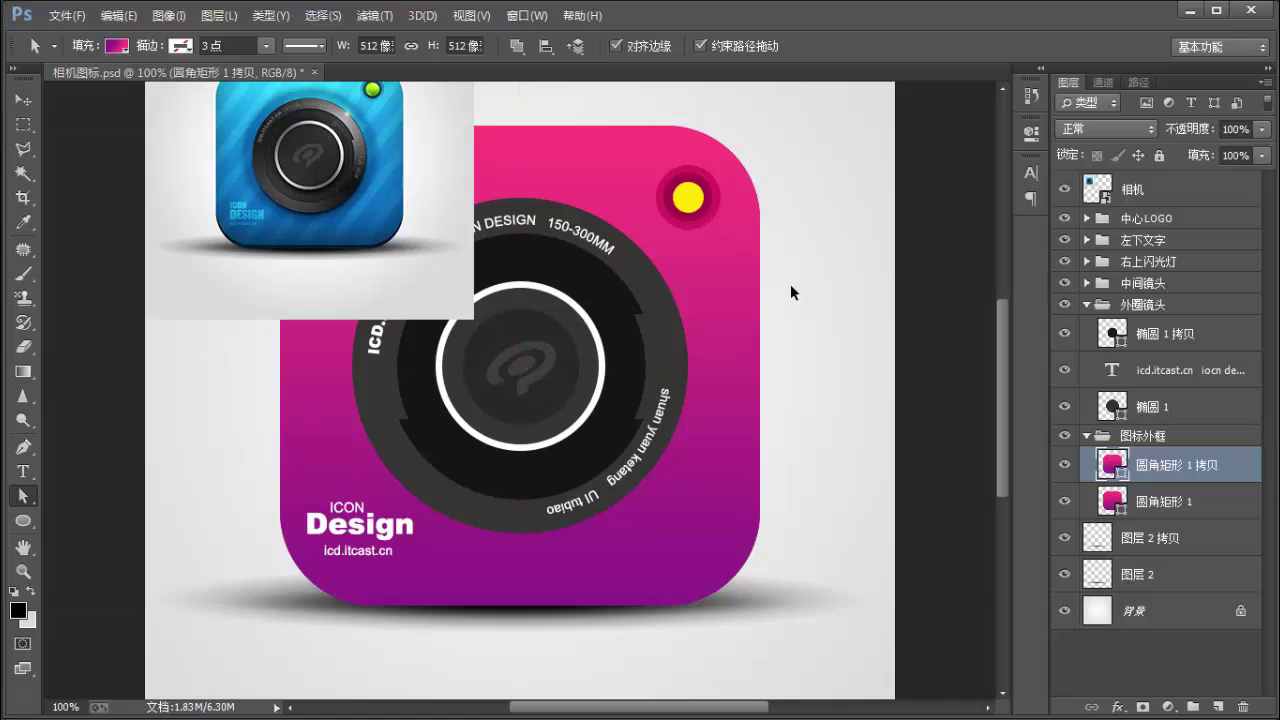
pyautogui.hotkey('ctrl', 'h')
pyautogui.hotkey('ctrl', 'h')
pyautogui.hotkey('ctrl', 'h')
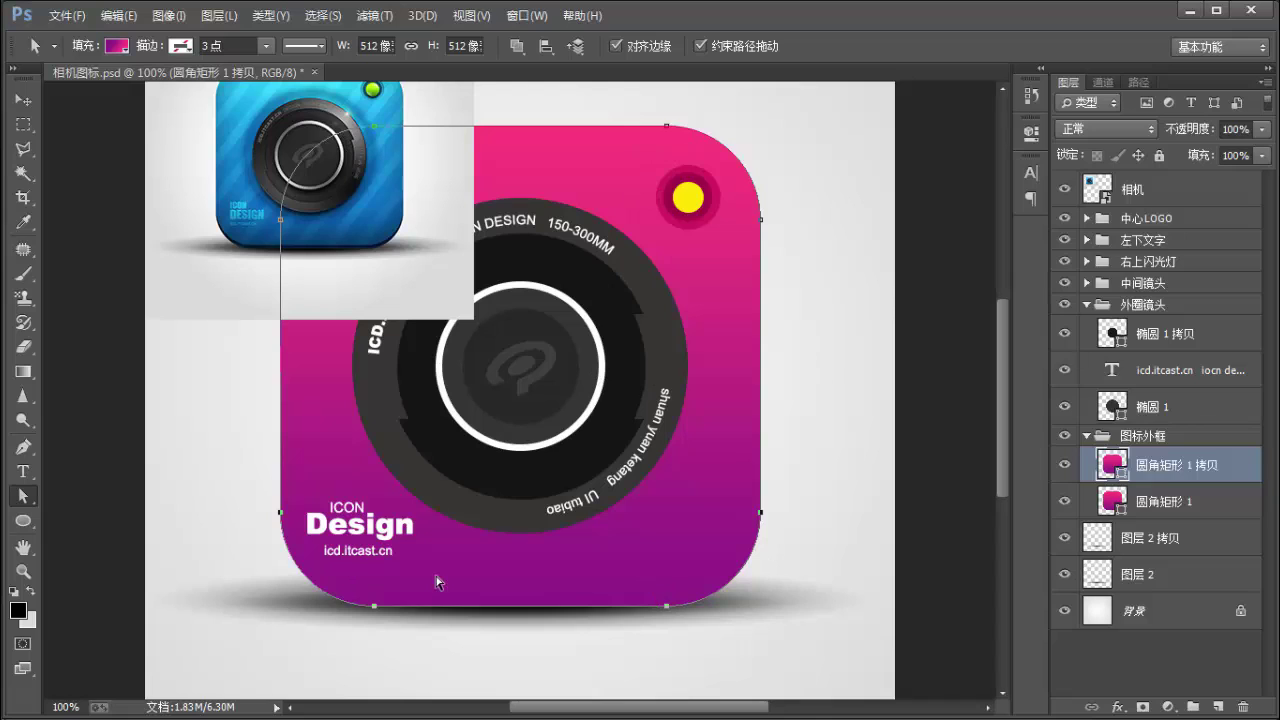
pyautogui.click(1240, 468)
pyautogui.press('Up')
pyautogui.press('Up')
pyautogui.press('Up')
pyautogui.press('Up')
pyautogui.press('Up')
pyautogui.press('Up')
pyautogui.press('Up')
pyautogui.press('Up')
pyautogui.press('Up')
pyautogui.press('Up')
pyautogui.press('Up')
pyautogui.press('Up')
pyautogui.press('Up')
pyautogui.press('Up')
pyautogui.press('Up')
pyautogui.press('Up')
pyautogui.press('Up')
pyautogui.press('Up')
pyautogui.press('Up')
pyautogui.press('Up')
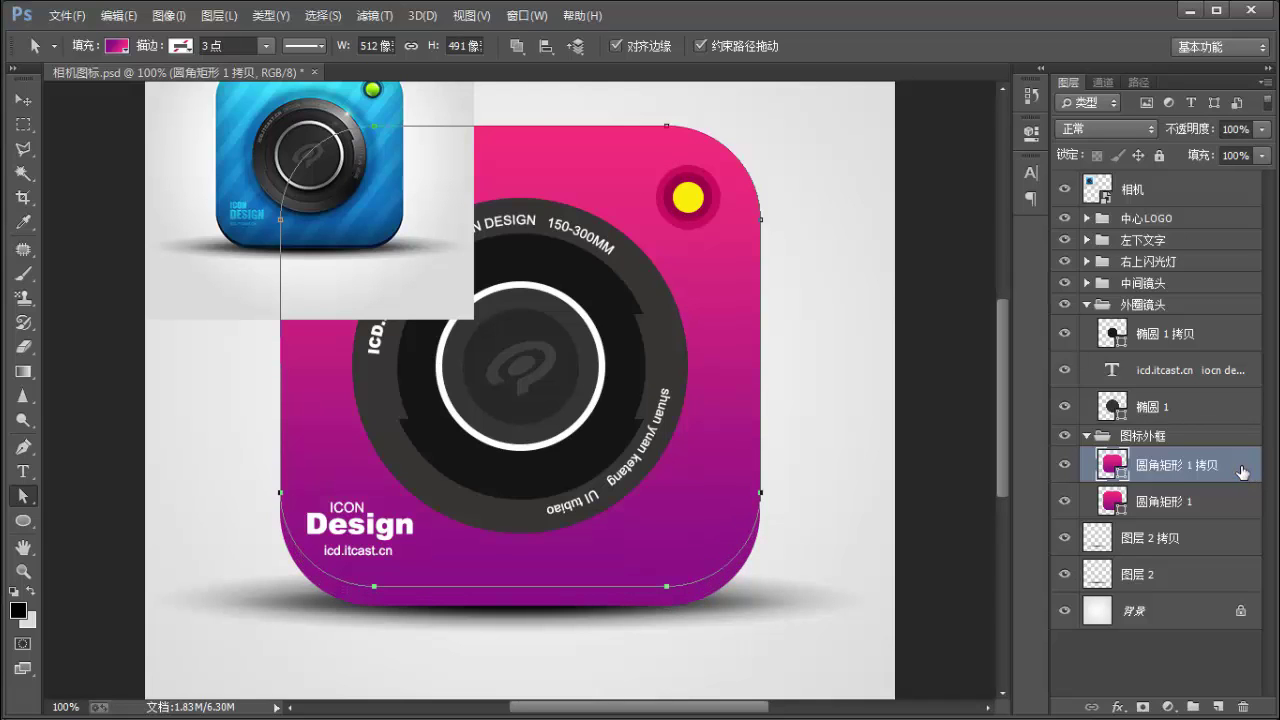
pyautogui.press('Down')
pyautogui.press('Down')
pyautogui.press('Down')
pyautogui.press('Down')
pyautogui.press('Down')
pyautogui.press('Down')
pyautogui.press('Down')
pyautogui.press('Down')
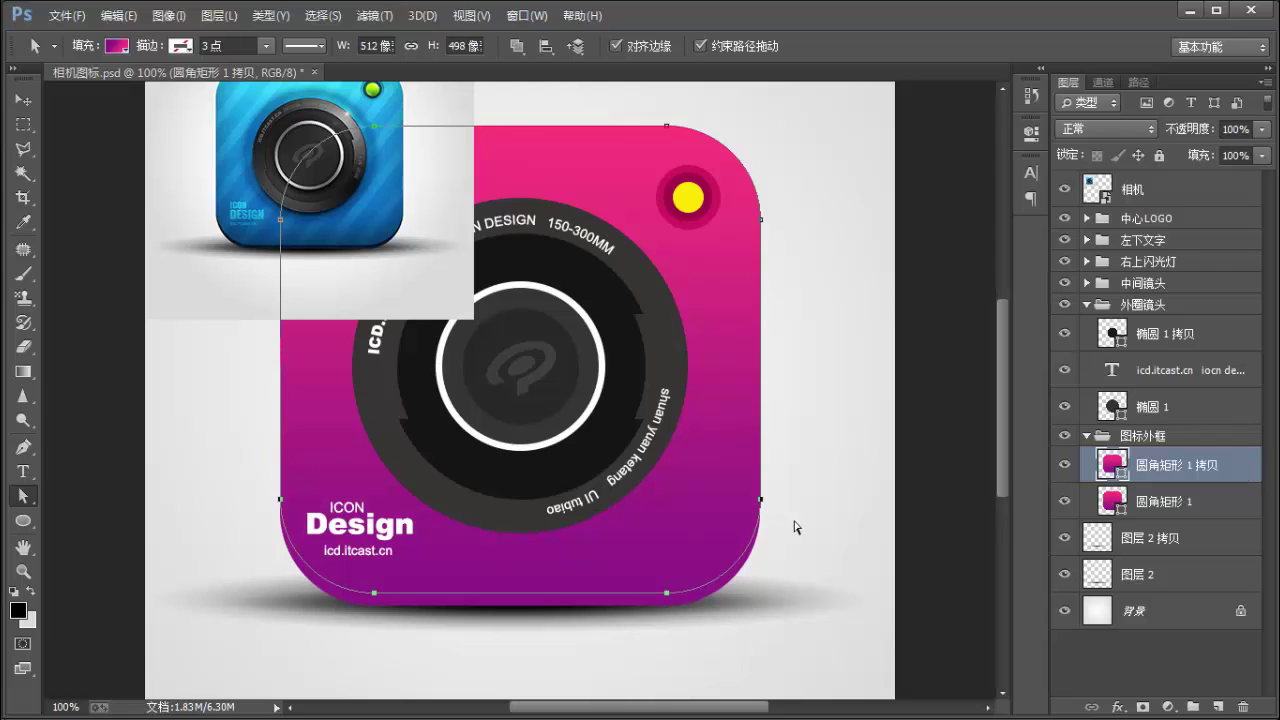
pyautogui.press('Down')
pyautogui.press('Up')
# Change the dark end of the gradient fill on 圆角矩形 1 to the deeper purple 5f145b.
pyautogui.click(1198, 502)
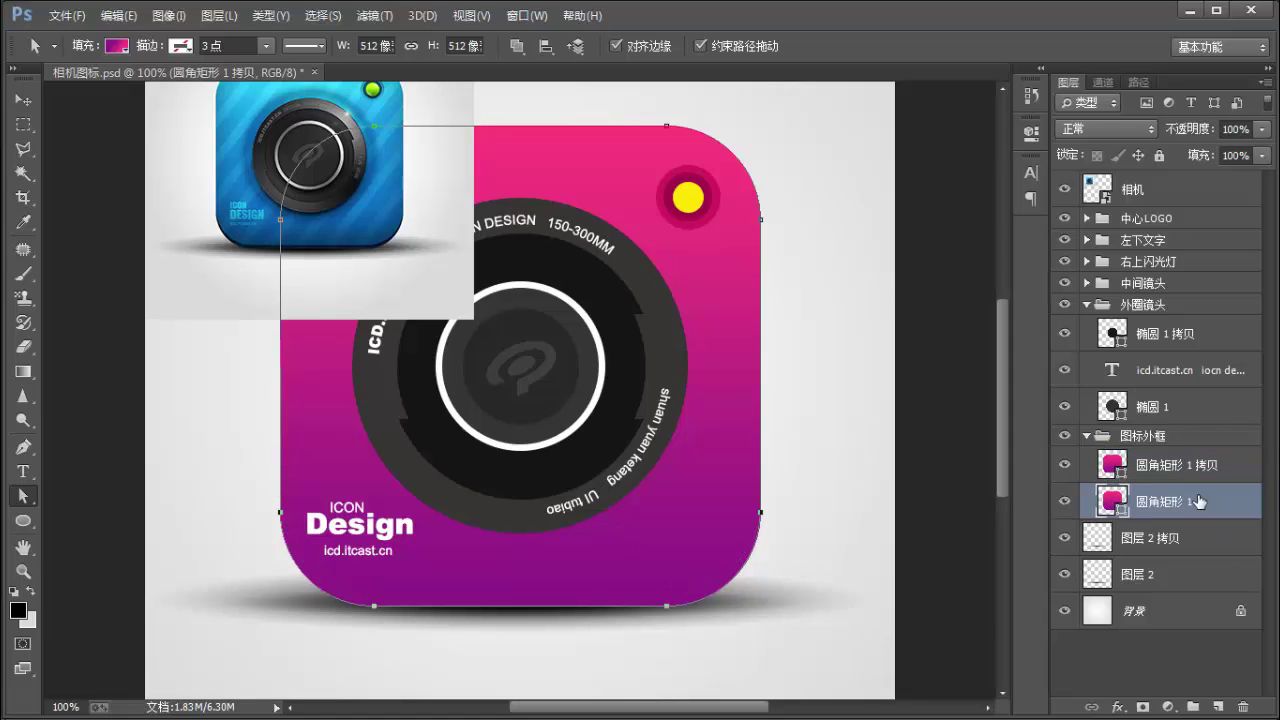
pyautogui.doubleClick(1109, 500)
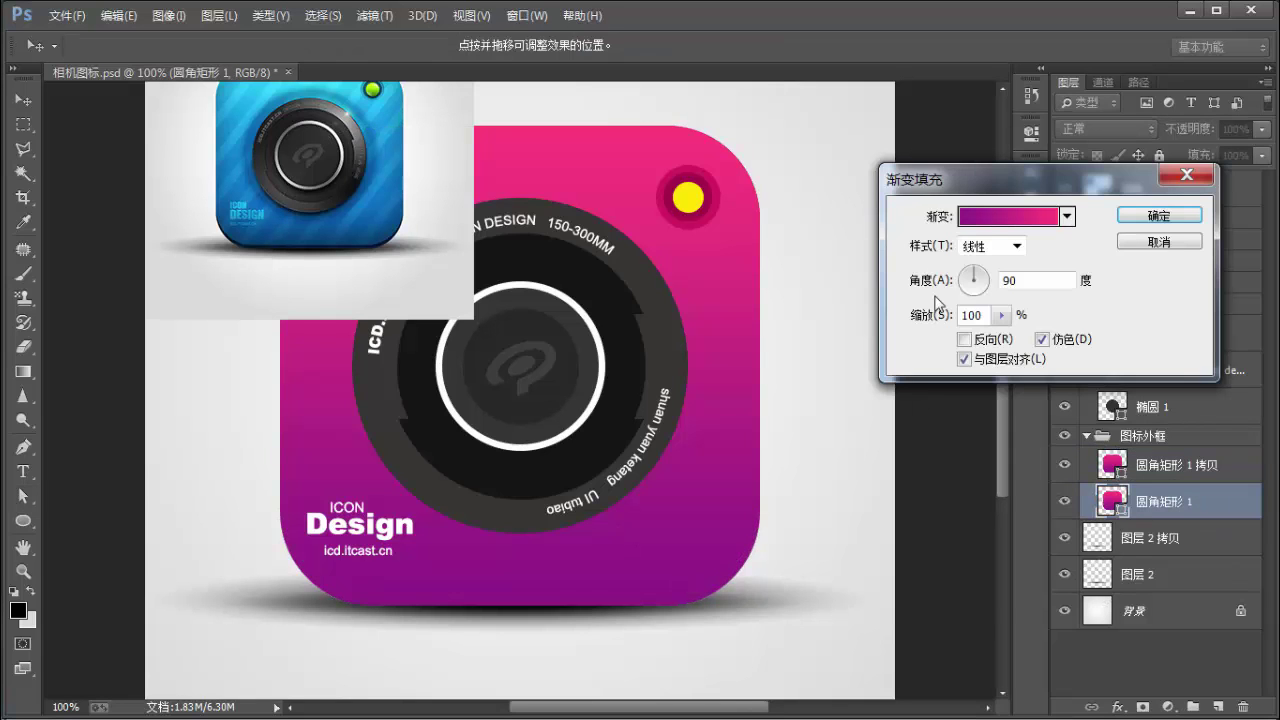
pyautogui.click(980, 220)
pyautogui.doubleClick(773, 466)
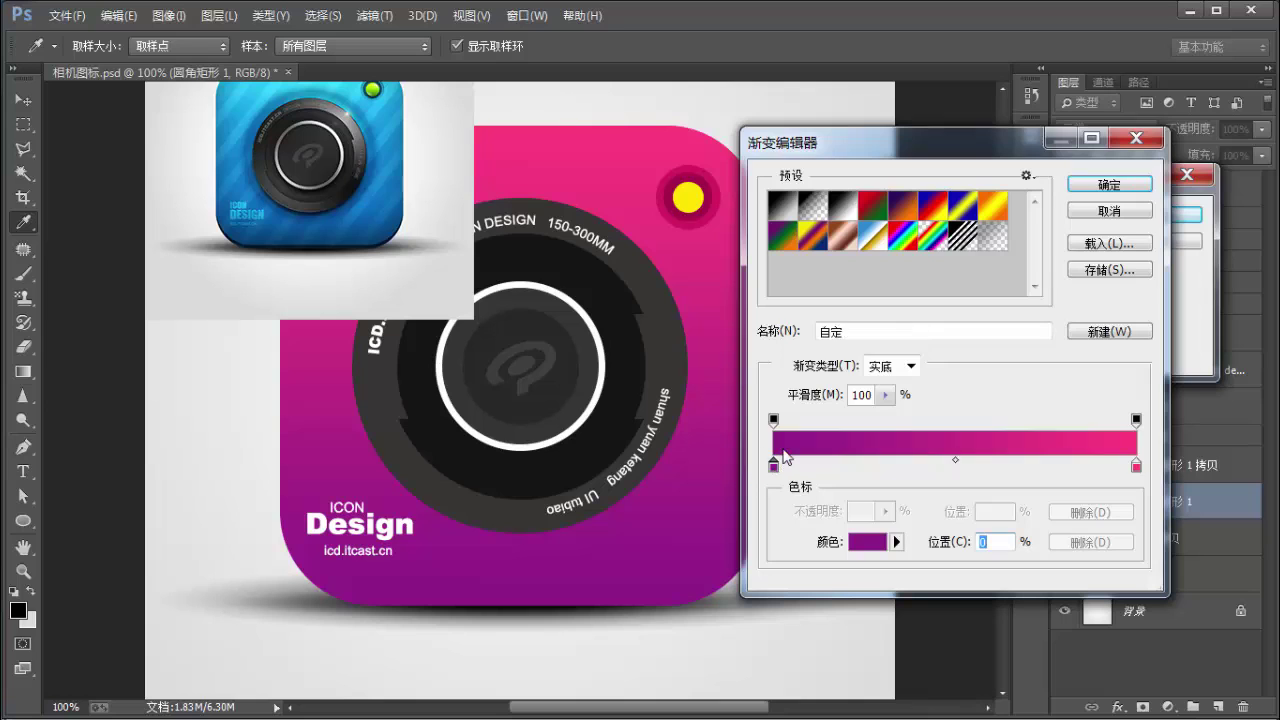
pyautogui.click(974, 327)
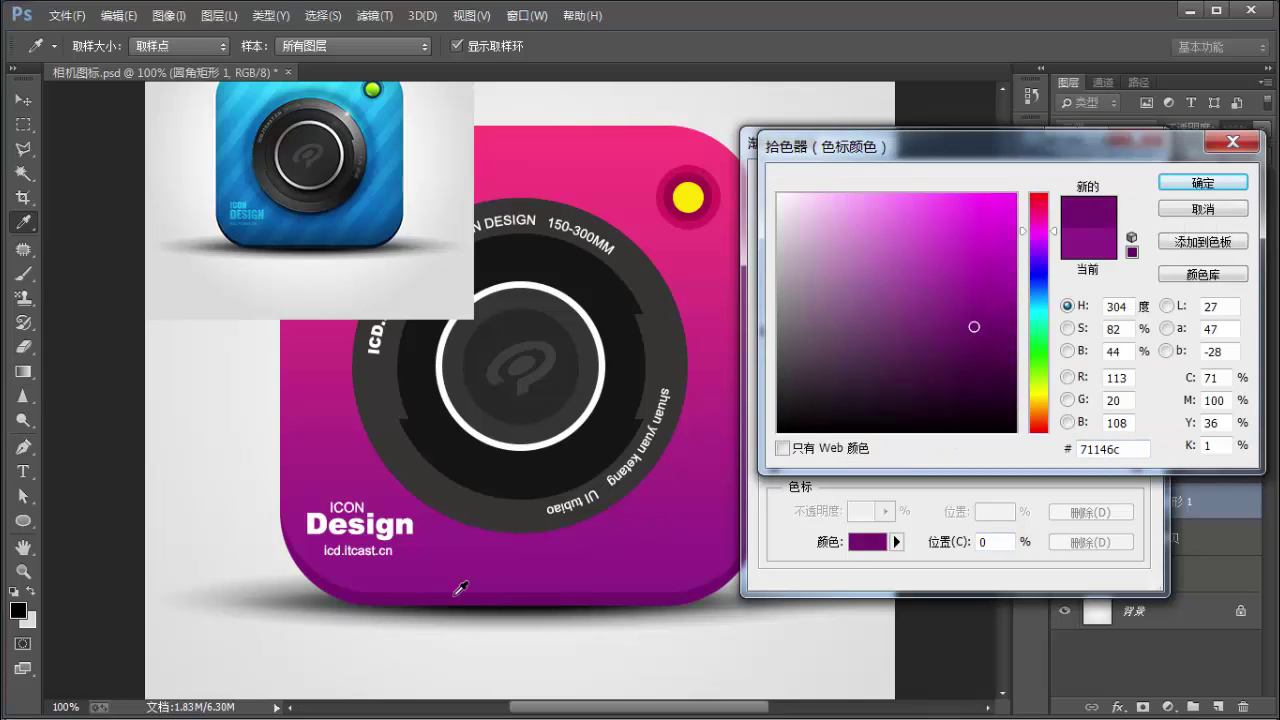
pyautogui.click(968, 345)
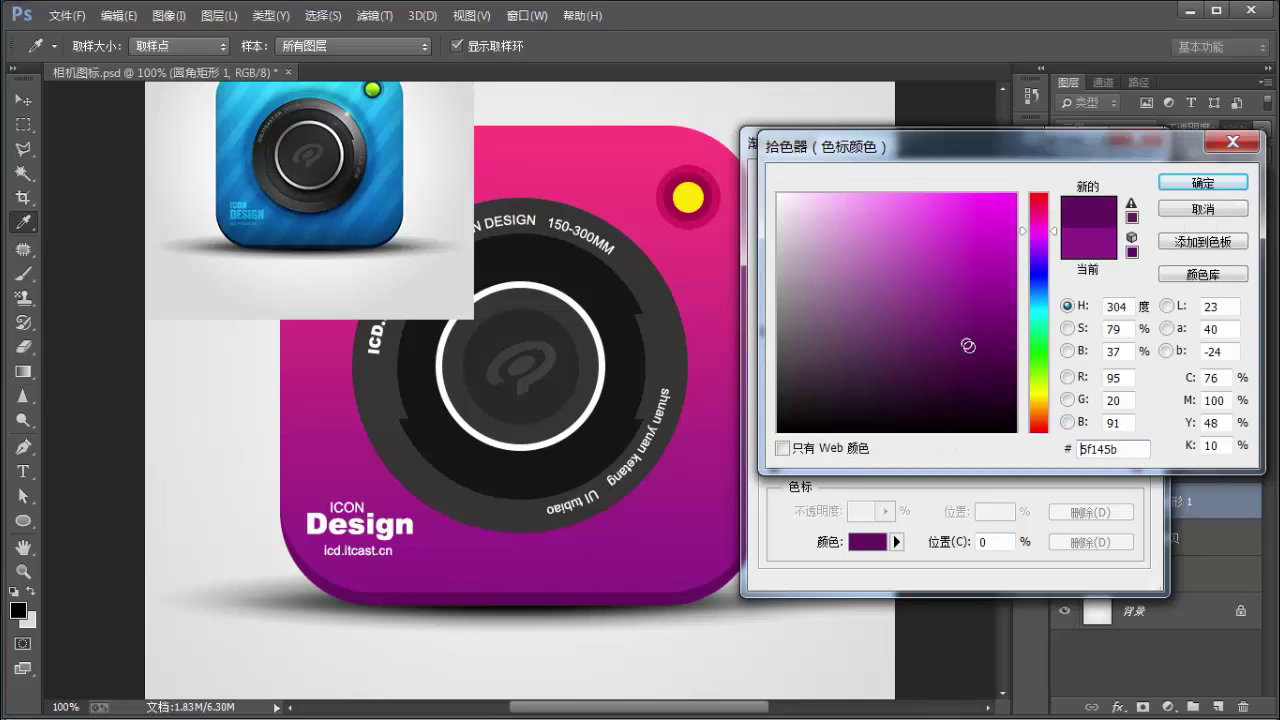
pyautogui.press('Return')
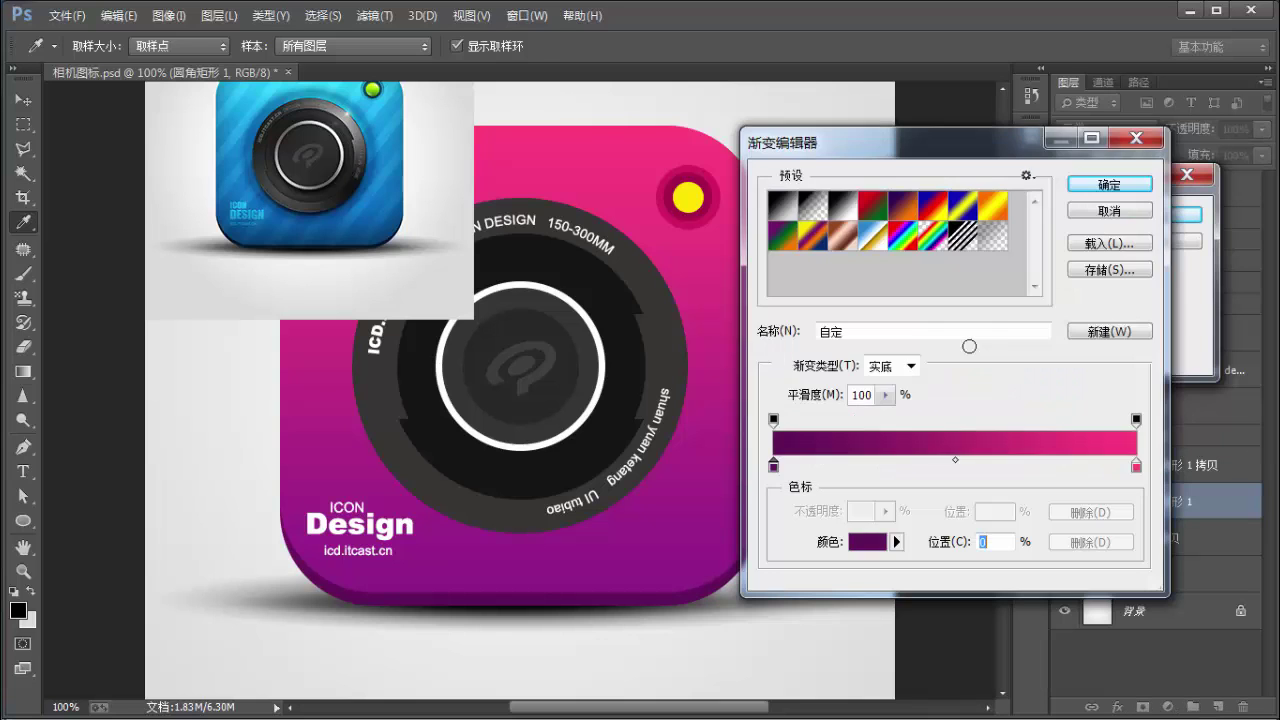
pyautogui.press('Return')
pyautogui.press('Return')
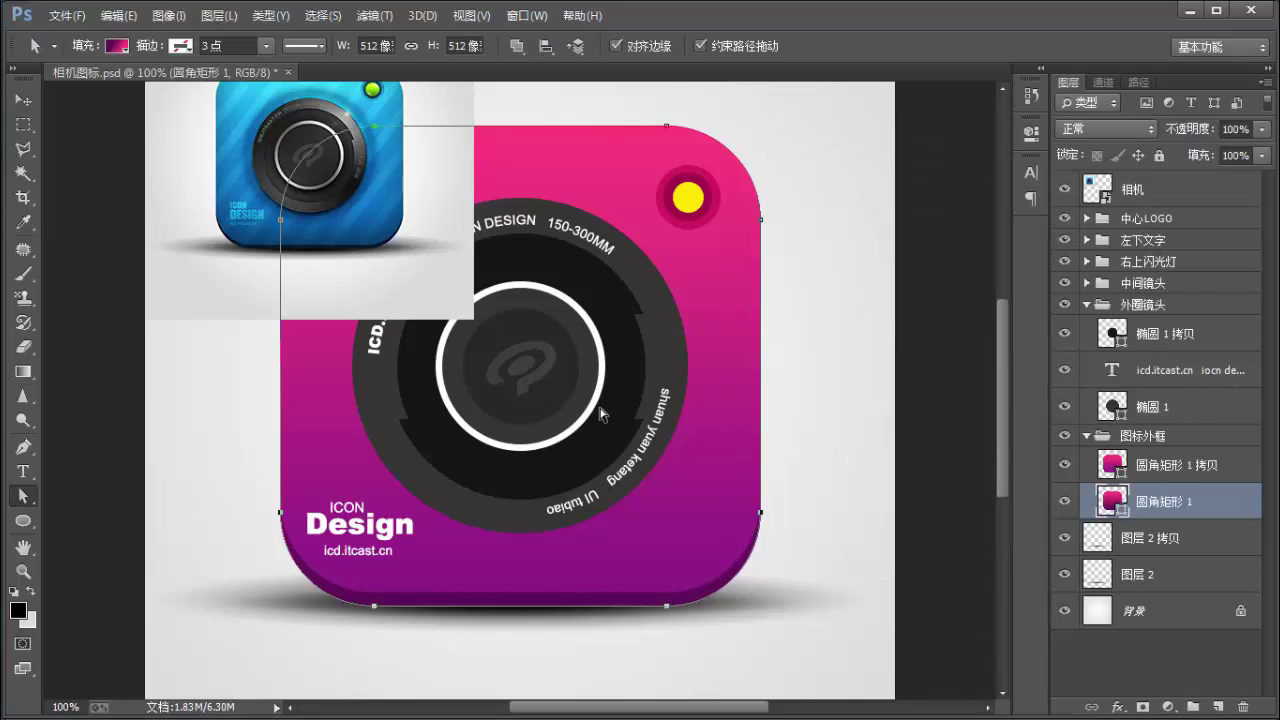
# Draw a tall narrow rectangle about 20 × 540 px beside the icon's left edge, on a layer above 圆角矩形 1 拷贝.
pyautogui.press('v')
pyautogui.scroll(2, 603, 415)
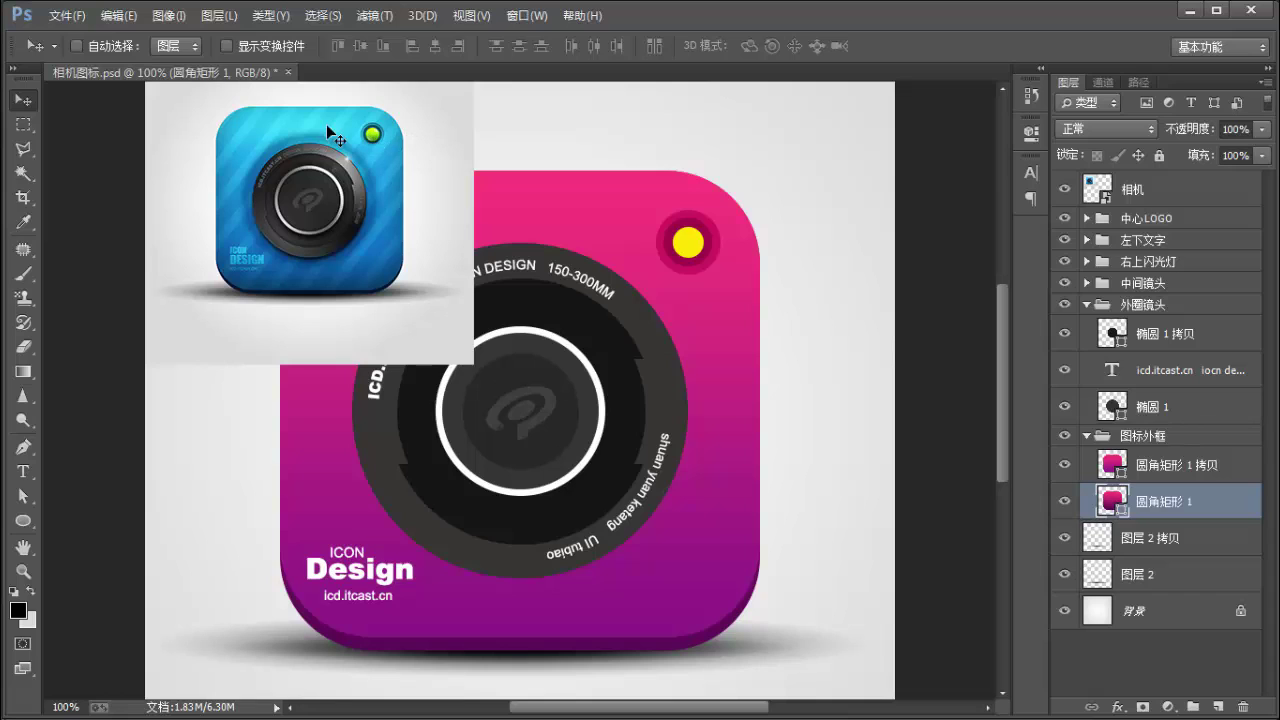
pyautogui.click(1218, 468)
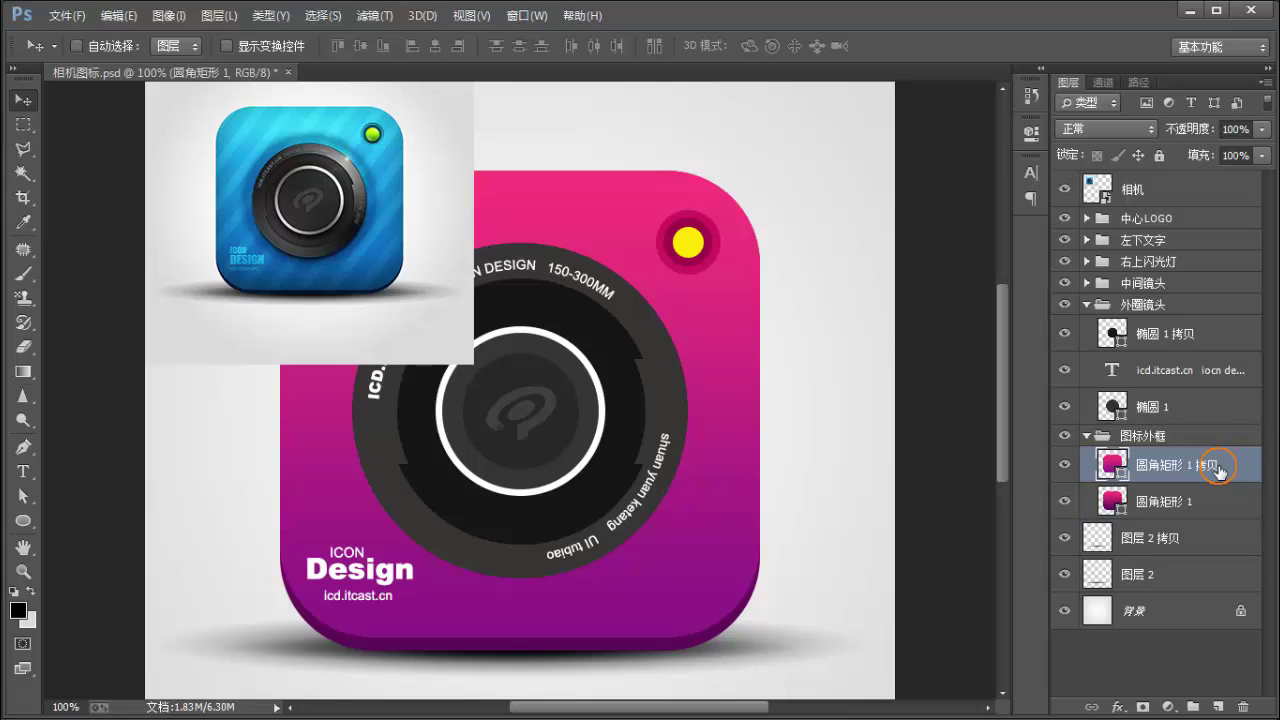
pyautogui.press('m')
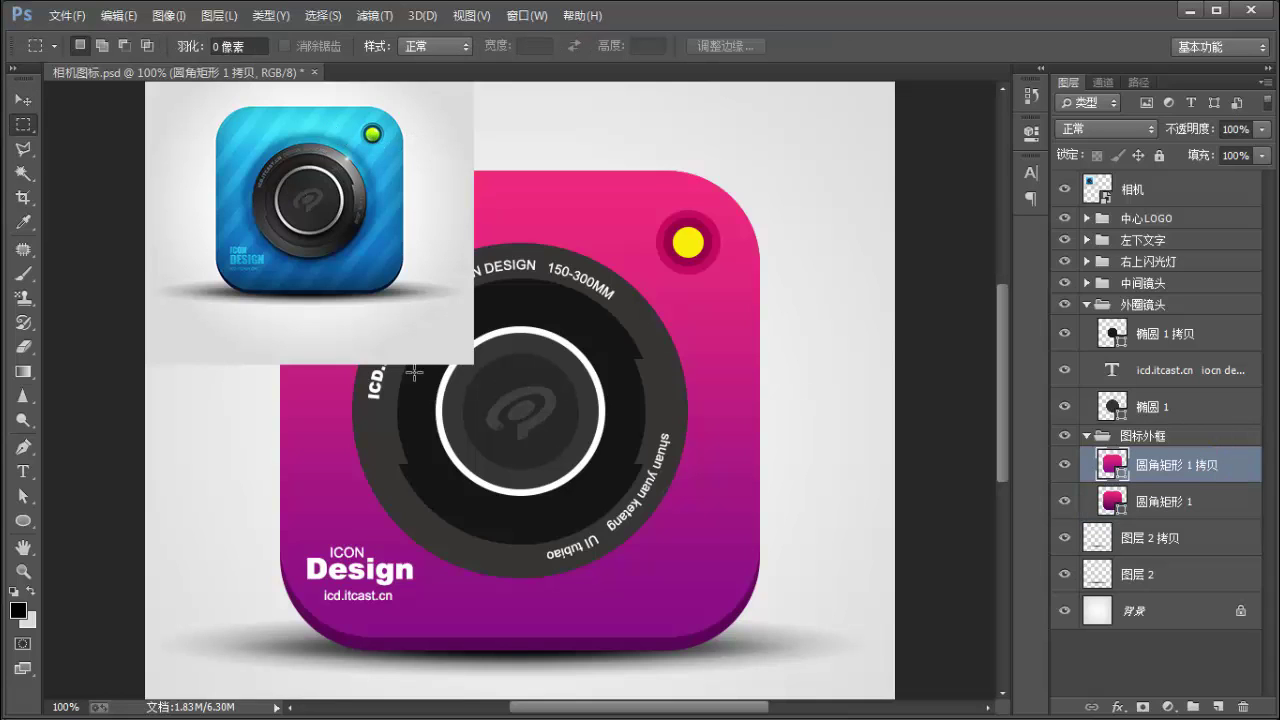
pyautogui.click(23, 521)
pyautogui.click(115, 517)
pyautogui.moveTo(216, 127); pyautogui.dragTo(236, 634)
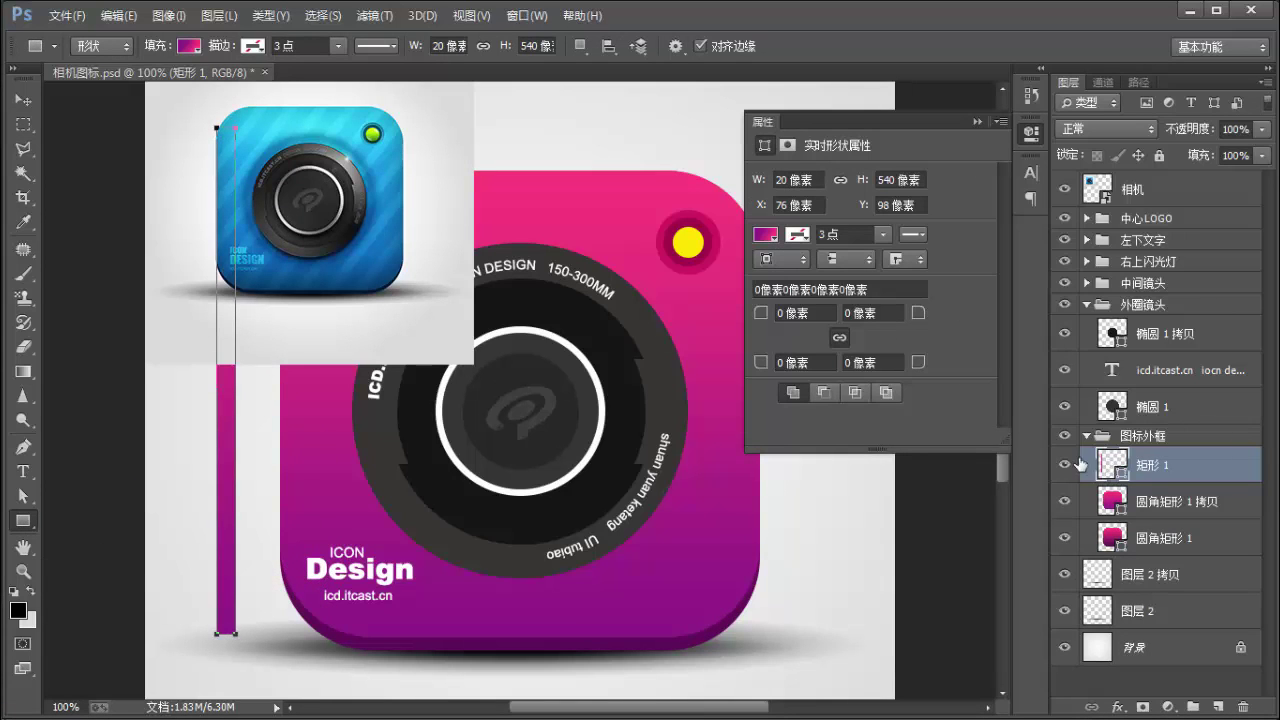
# Change the narrow rectangle's fill from the gradient to solid white.
pyautogui.click(190, 46)
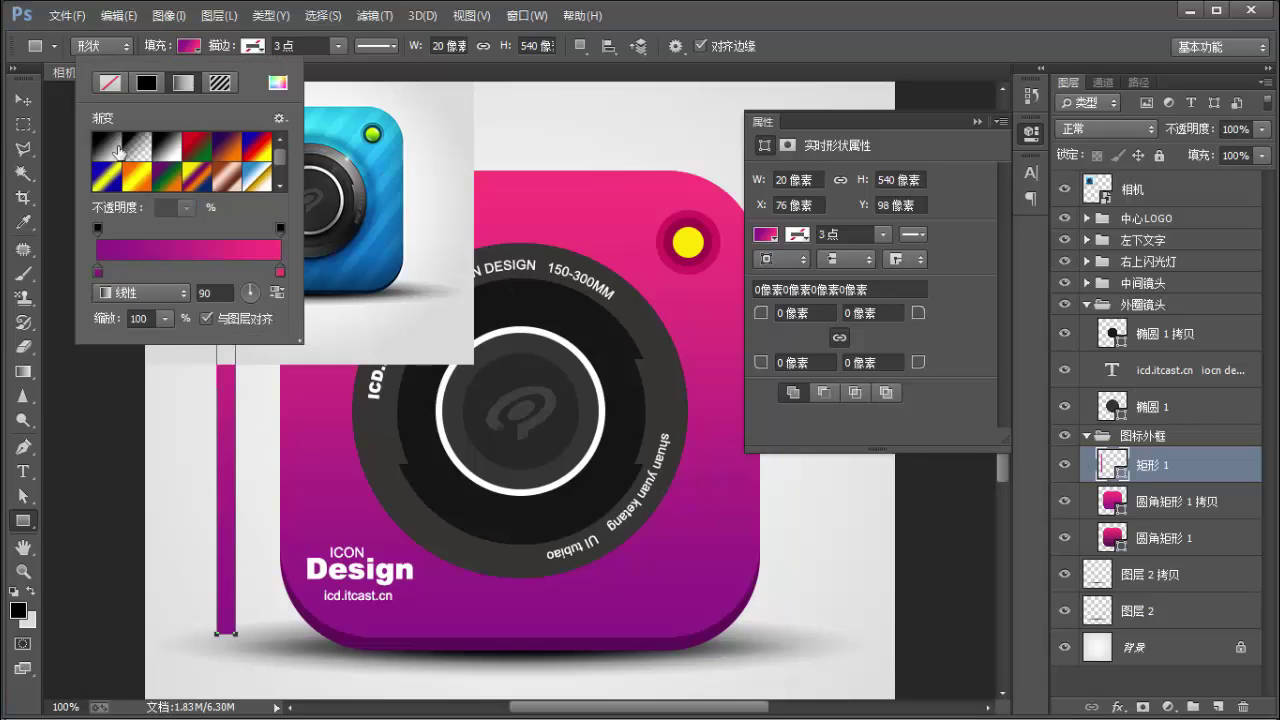
pyautogui.click(147, 82)
pyautogui.click(119, 136)
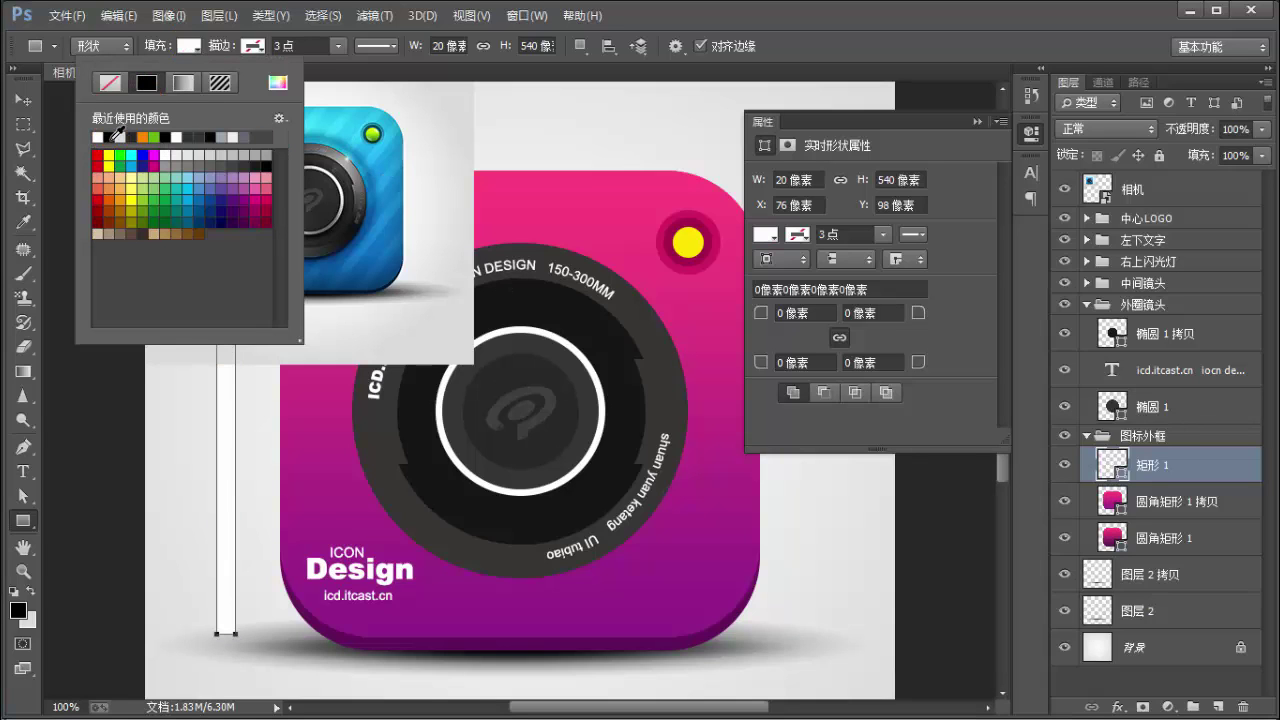
pyautogui.click(1200, 466)
pyautogui.press('v')
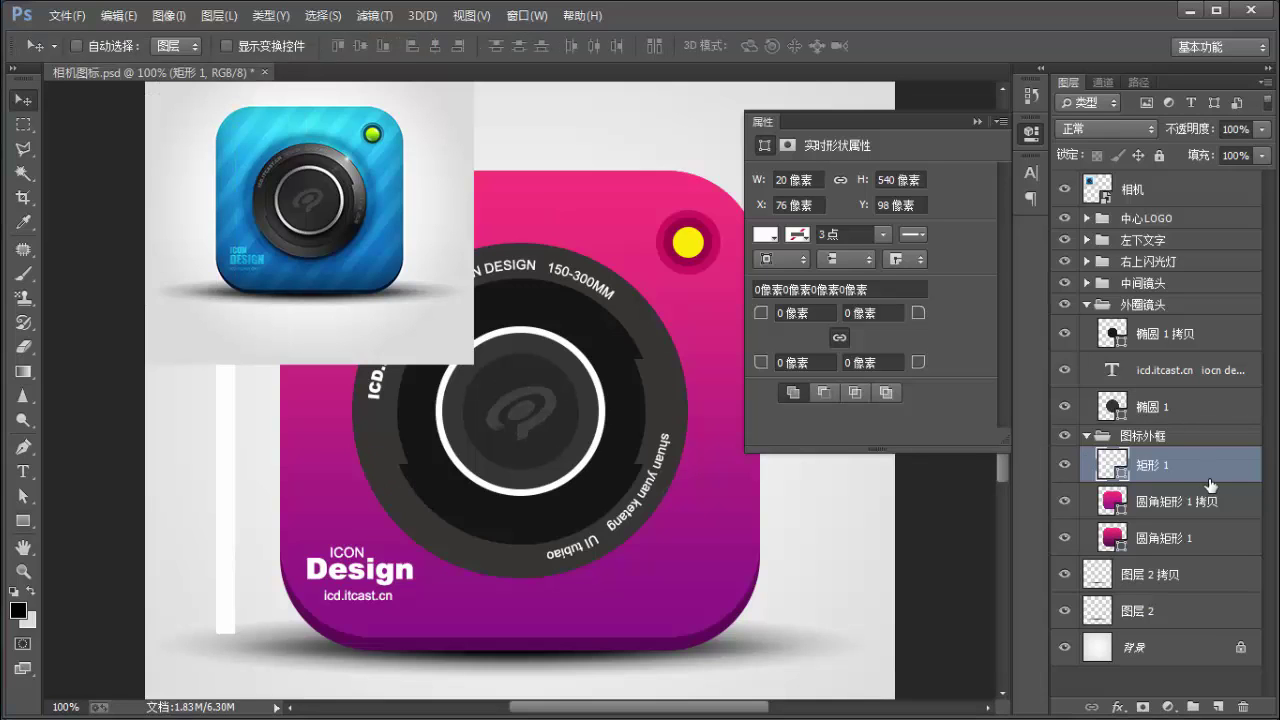
pyautogui.hotkey('ctrl', 'j')
pyautogui.moveTo(229, 460); pyautogui.dragTo(259, 470)
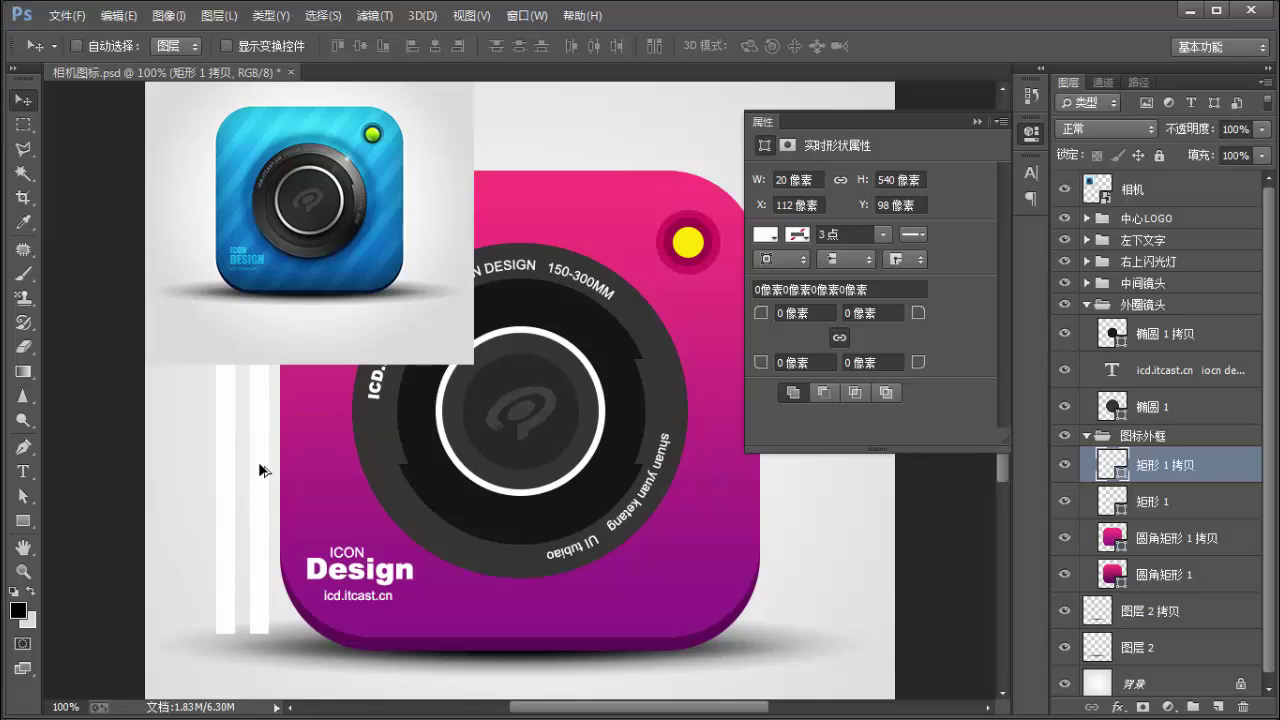
pyautogui.hotkey('ctrl', 'j')
pyautogui.hotkey('ctrl', 'alt', 'shift', 't')
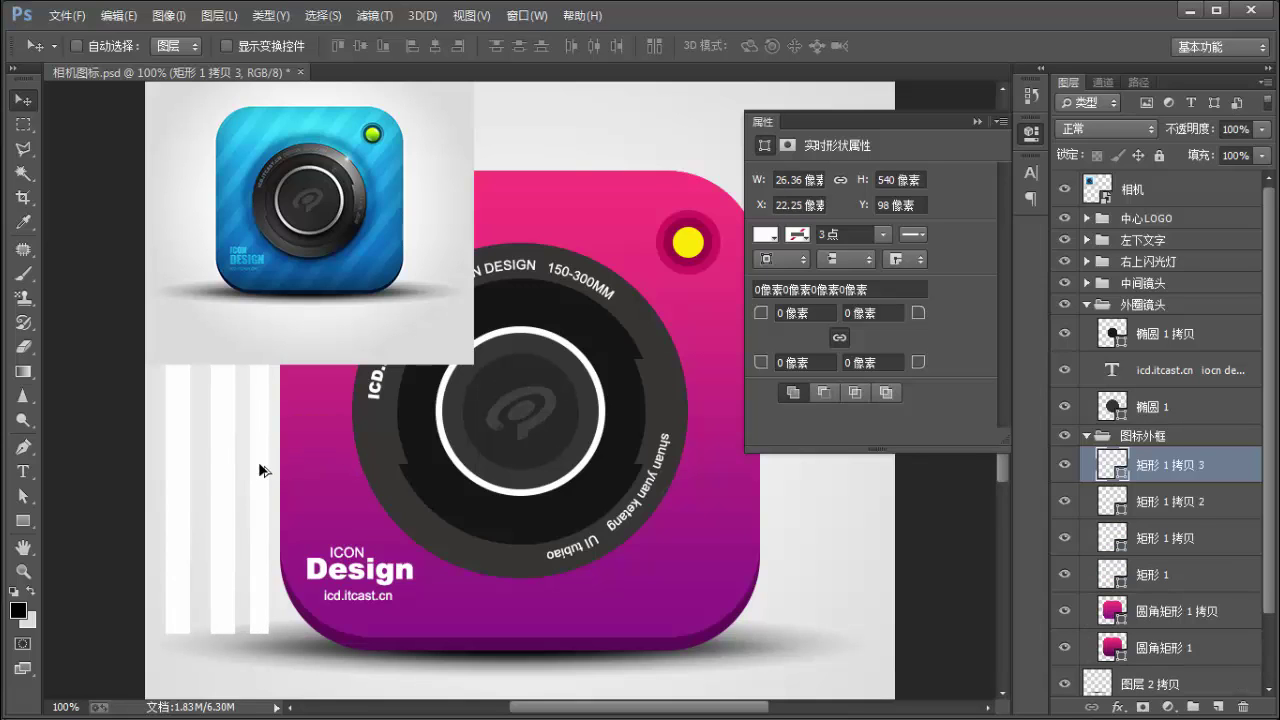
pyautogui.hotkey('ctrl', 'alt', 'shift', 't')
pyautogui.hotkey('ctrl', 'alt', 'z')
pyautogui.hotkey('ctrl', 'alt', 'z')
pyautogui.hotkey('ctrl', 'alt', 'z')
pyautogui.moveTo(261, 482)
pyautogui.mouseDown()
pyautogui.moveTo(236, 491)
pyautogui.moveTo(277, 474)
pyautogui.moveTo(260, 473)
pyautogui.mouseUp()
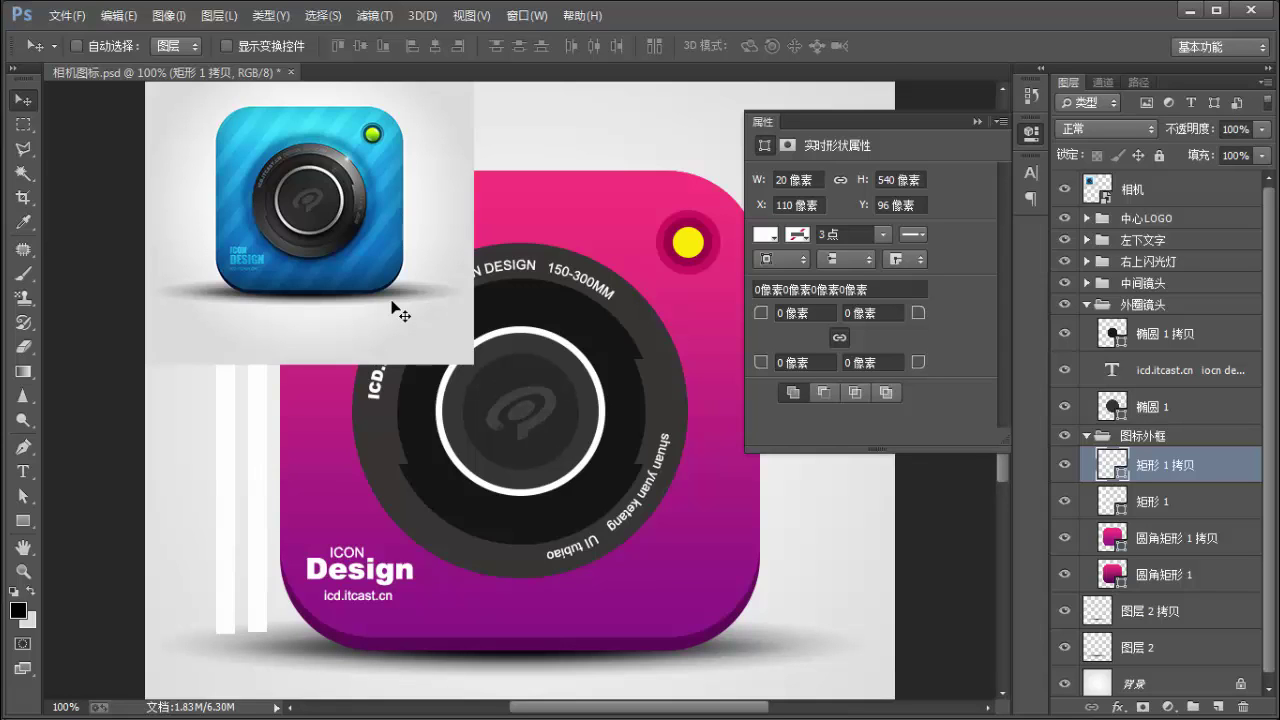
pyautogui.click(975, 121)
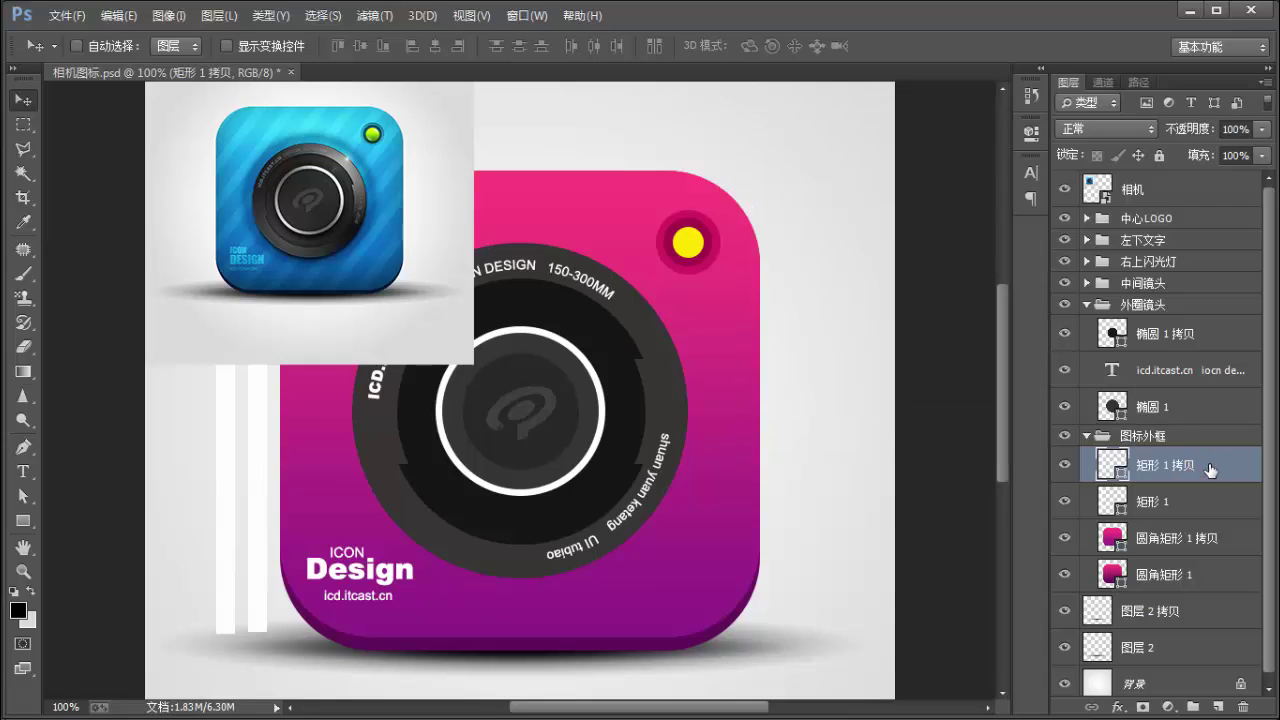
pyautogui.press('Delete')
pyautogui.click(1064, 465)
pyautogui.click(1064, 465)
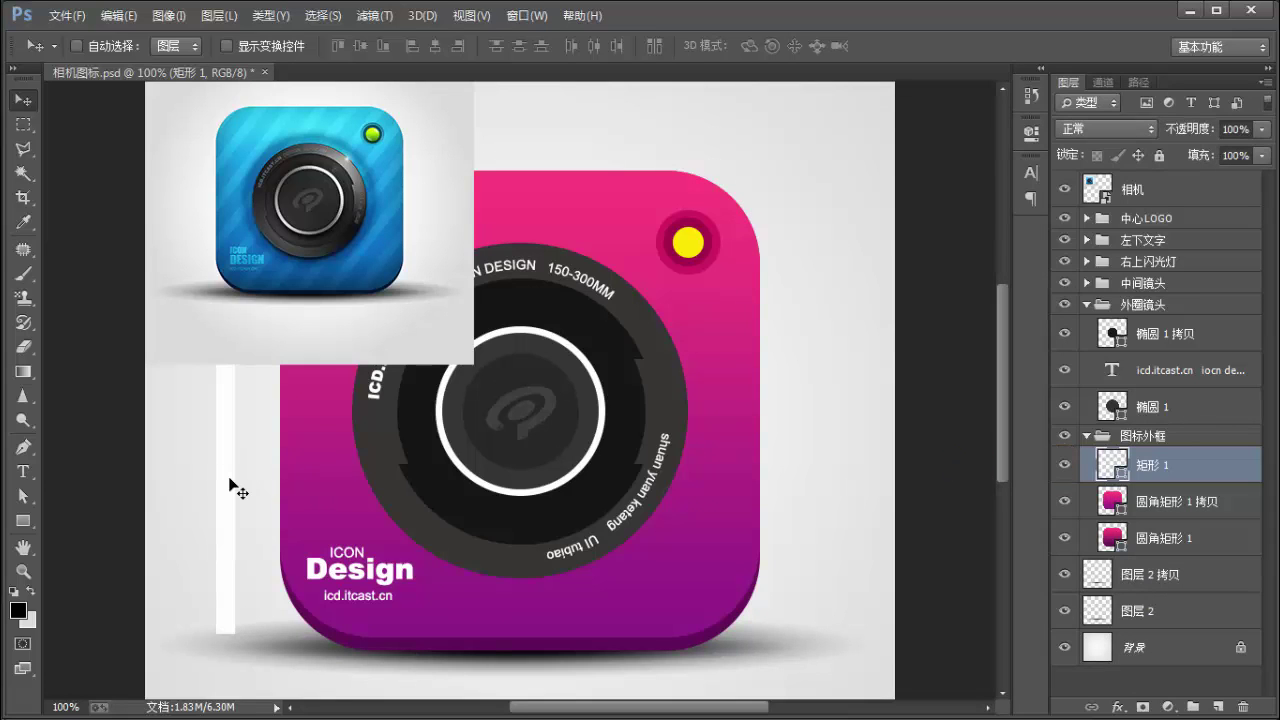
# Make 16 copies of the white strip 矩形 1, placed side by side across the full width of the icon.
pyautogui.moveTo(223, 491); pyautogui.dragTo(322, 493)
pyautogui.moveTo(322, 493); pyautogui.dragTo(715, 525)
pyautogui.moveTo(715, 525); pyautogui.dragTo(874, 534)
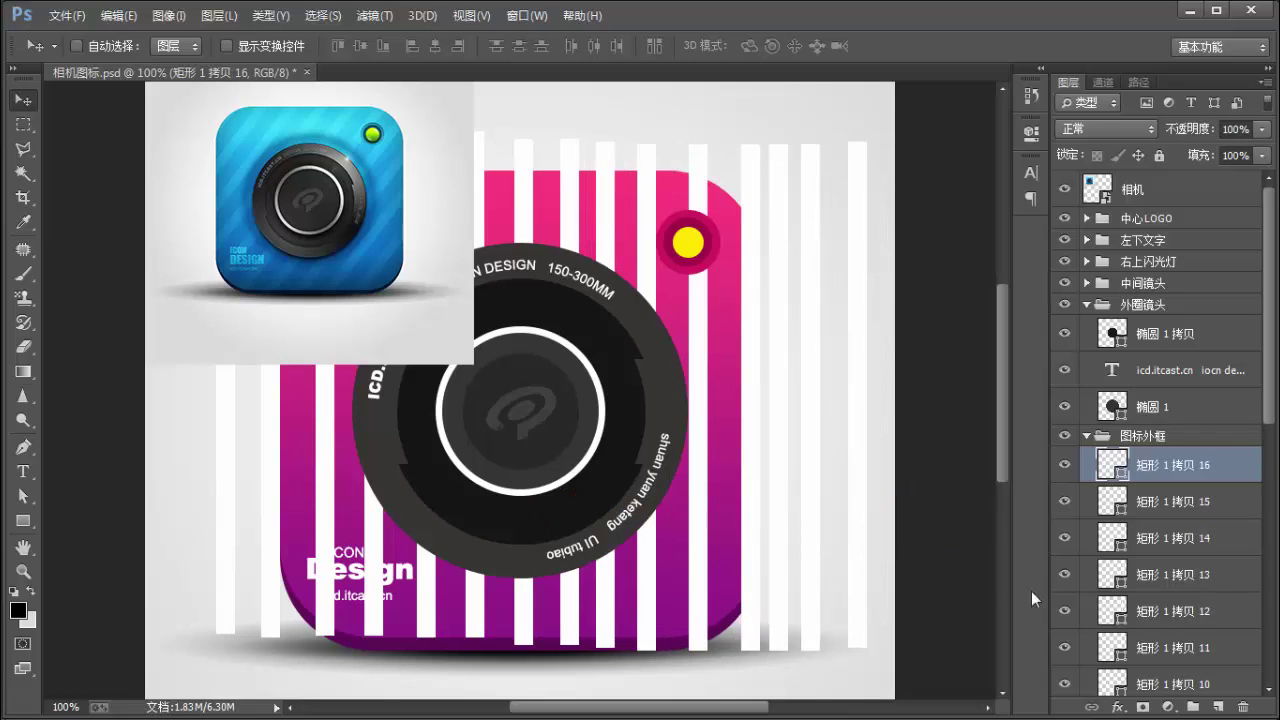
# Distribute all the 矩形 1 strips evenly by their horizontal centres and align their vertical centres, shifting the set over the icon.
pyautogui.scroll(-3, 1222, 453)
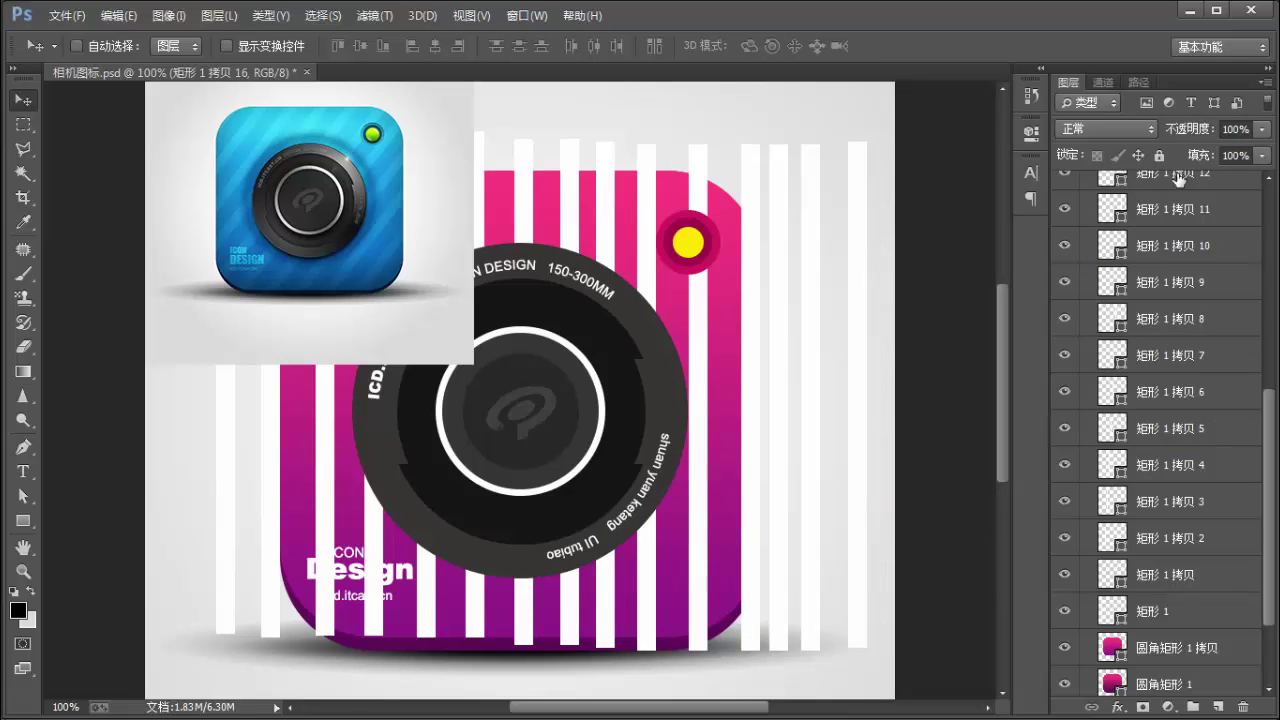
pyautogui.scroll(3, 1194, 209)
pyautogui.scroll(-3, 1216, 427)
pyautogui.keyDown('shift'); pyautogui.click(1181, 620); pyautogui.keyUp('shift')
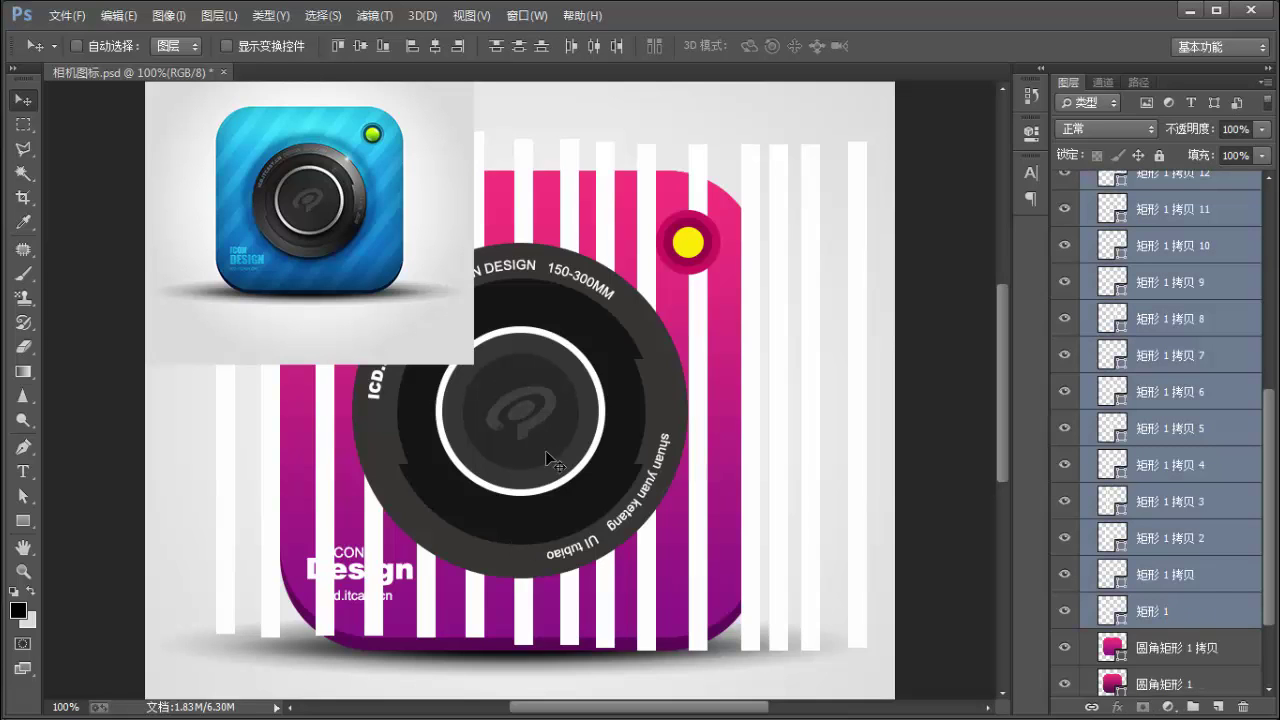
pyautogui.click(594, 45)
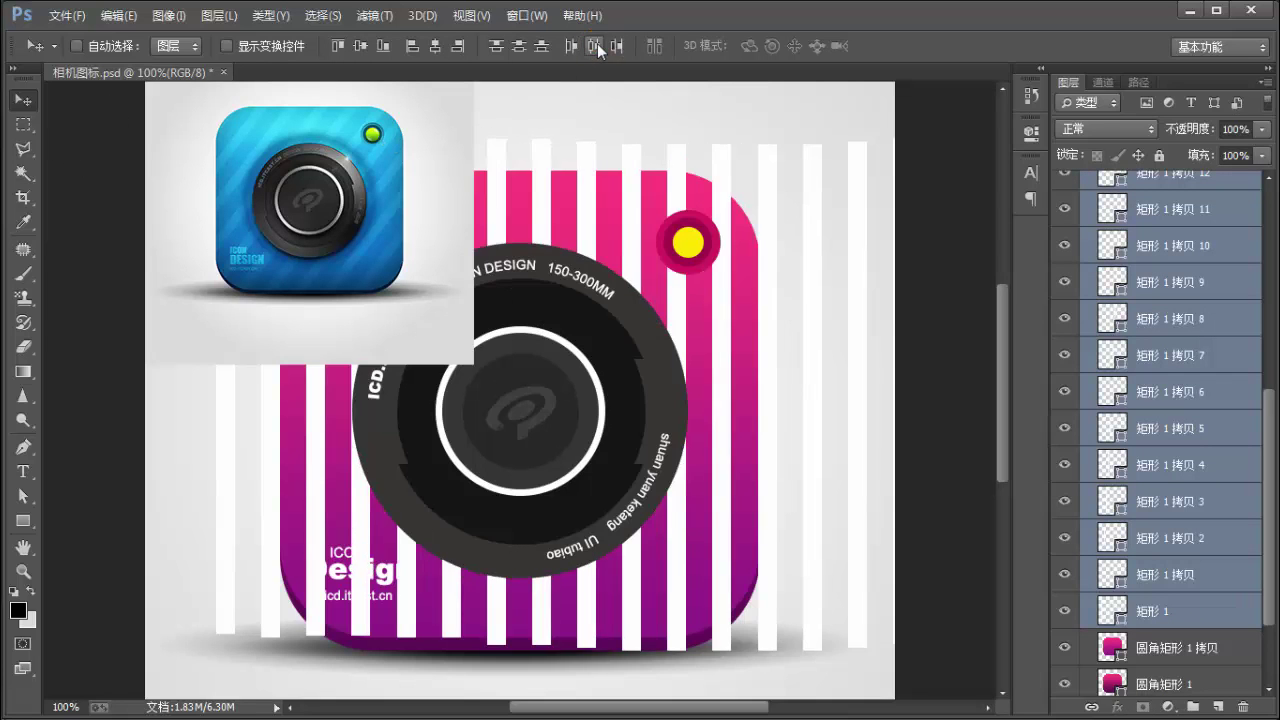
pyautogui.click(357, 45)
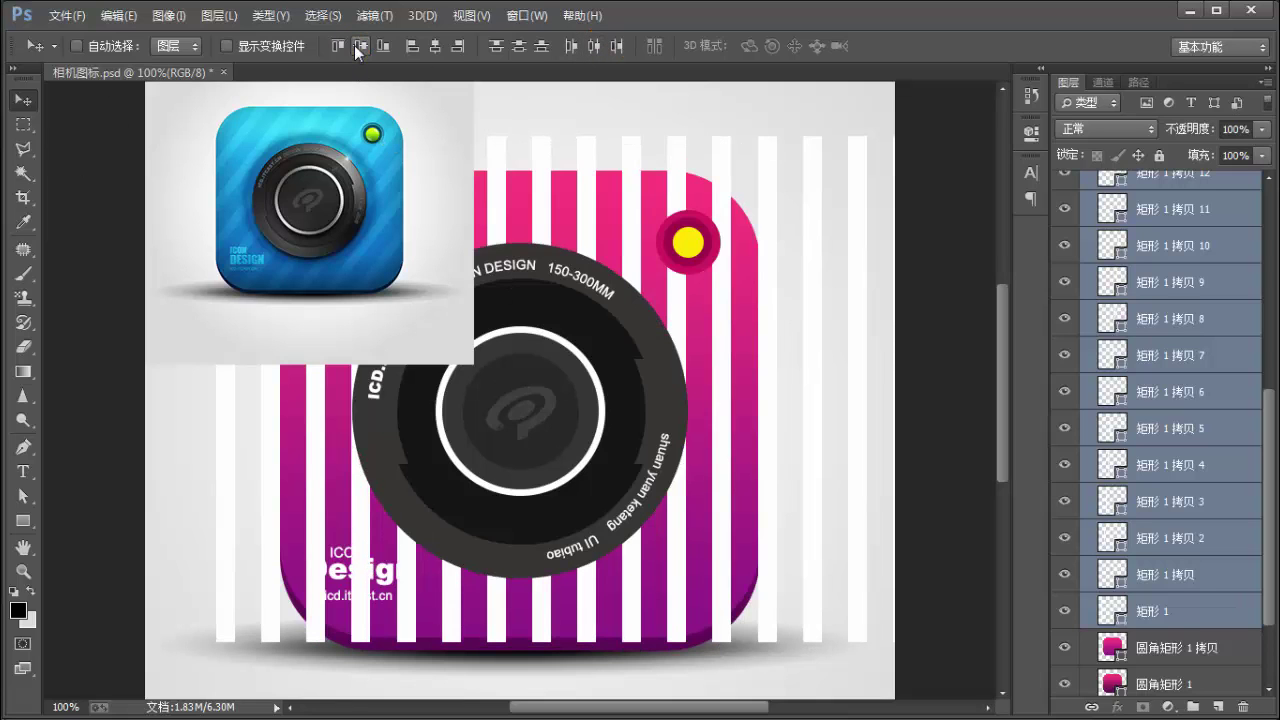
pyautogui.moveTo(684, 422); pyautogui.dragTo(724, 412)
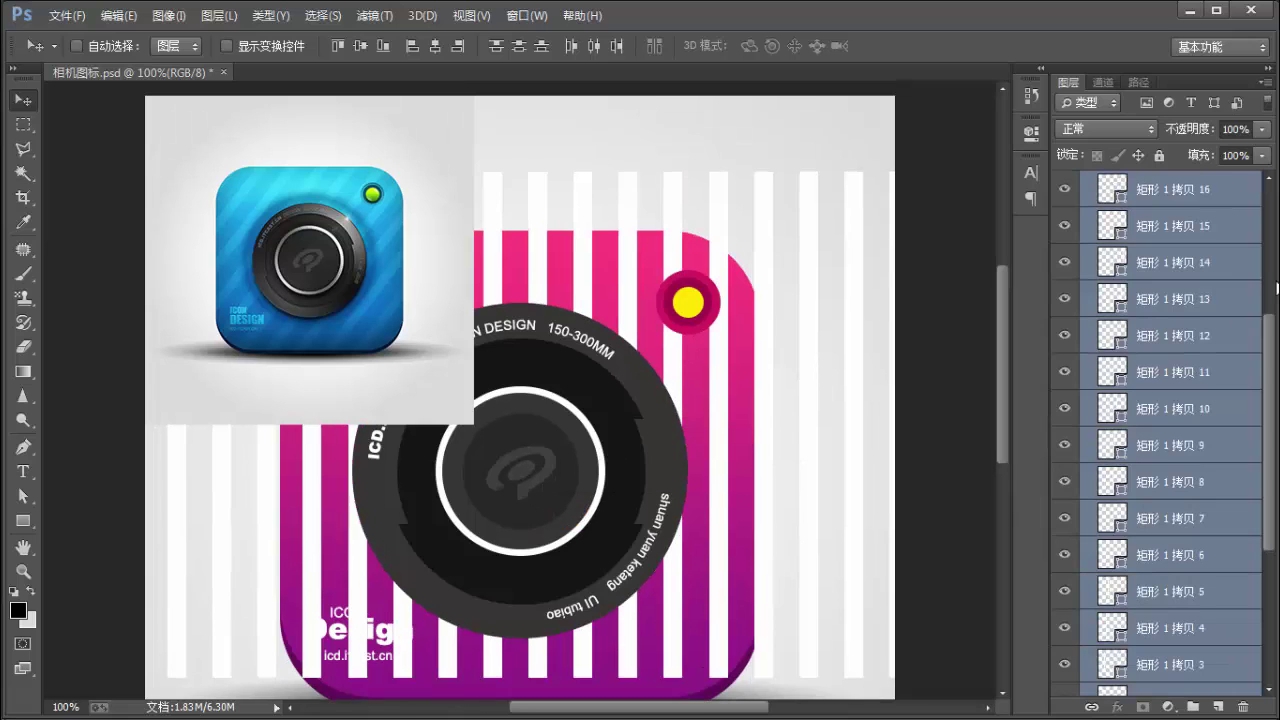
# Merge the selected strips into a single shape layer and reposition the stripes over the icon.
pyautogui.hotkey('ctrl', 'e')
pyautogui.click(1065, 465)
pyautogui.click(1065, 465)
pyautogui.moveTo(676, 494); pyautogui.dragTo(651, 536)
pyautogui.scroll(-1, 655, 540)
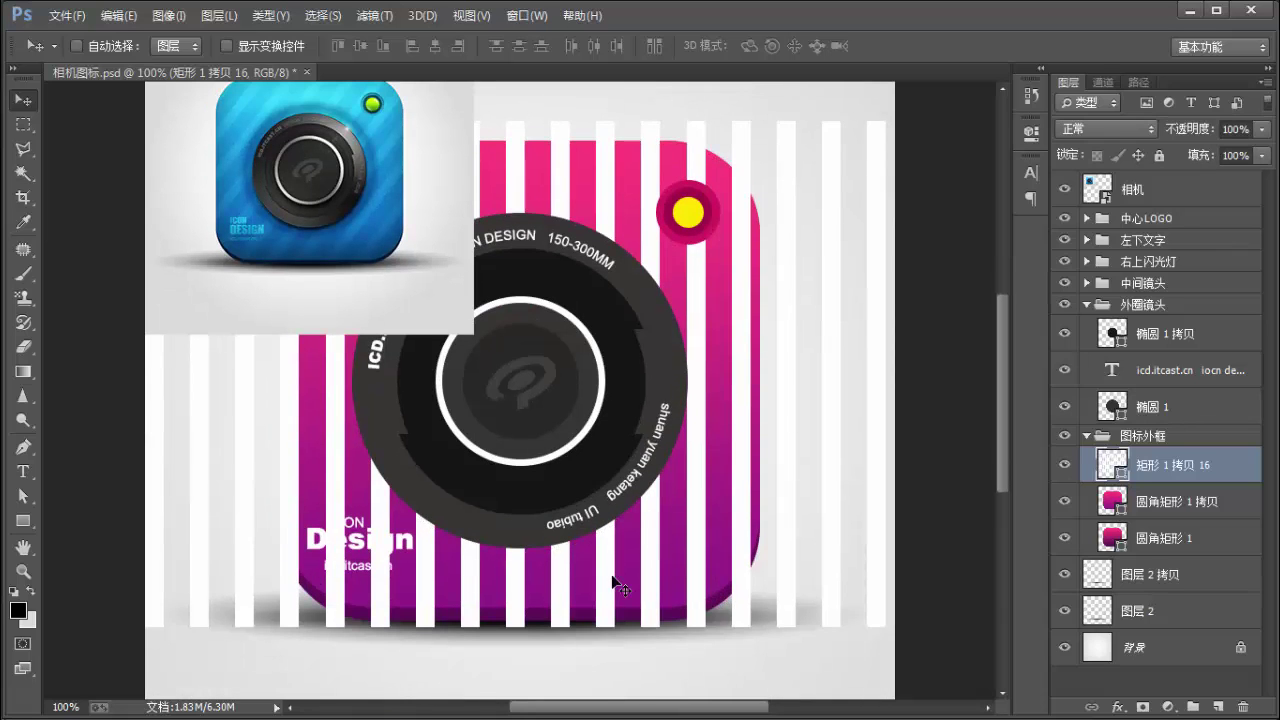
# Transform the merged stripes to about 119.63% height and rotate them 30 degrees.
pyautogui.hotkey('ctrl', 't')
pyautogui.moveTo(520, 632); pyautogui.dragTo(520, 714)
pyautogui.moveTo(837, 351); pyautogui.dragTo(835, 484)
pyautogui.moveTo(592, 300); pyautogui.dragTo(606, 255)
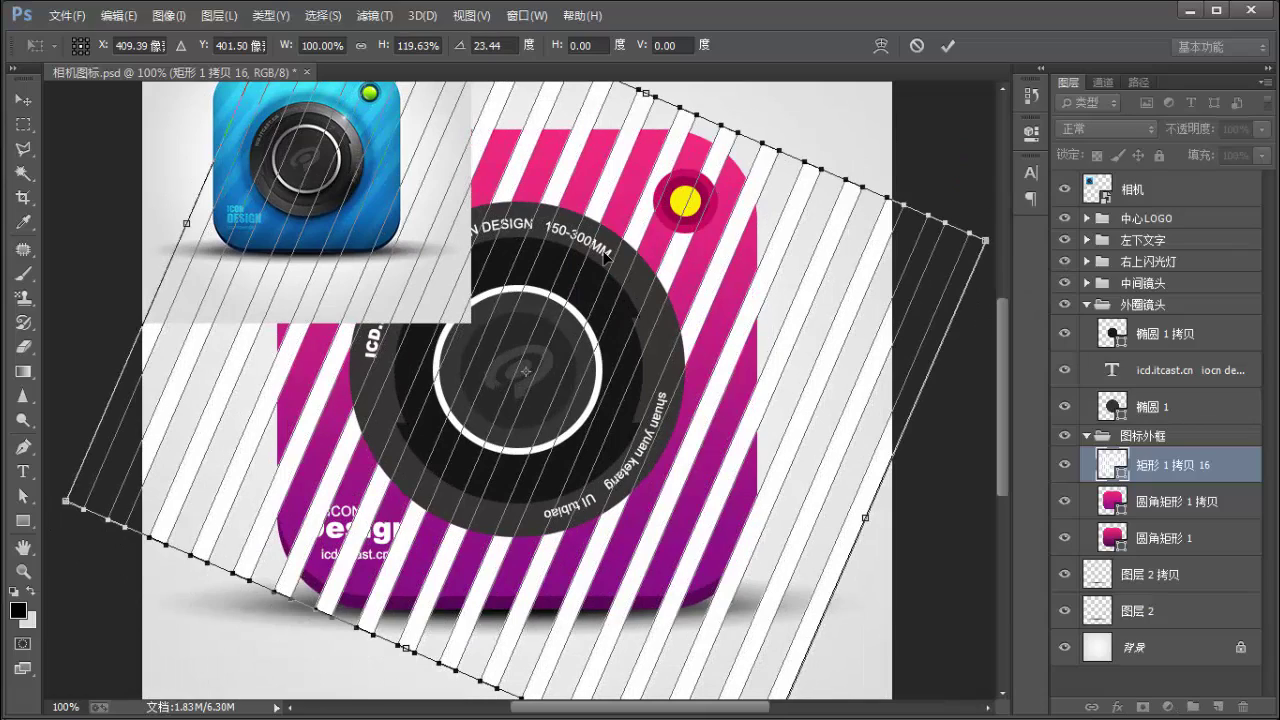
pyautogui.moveTo(934, 139); pyautogui.dragTo(960, 222)
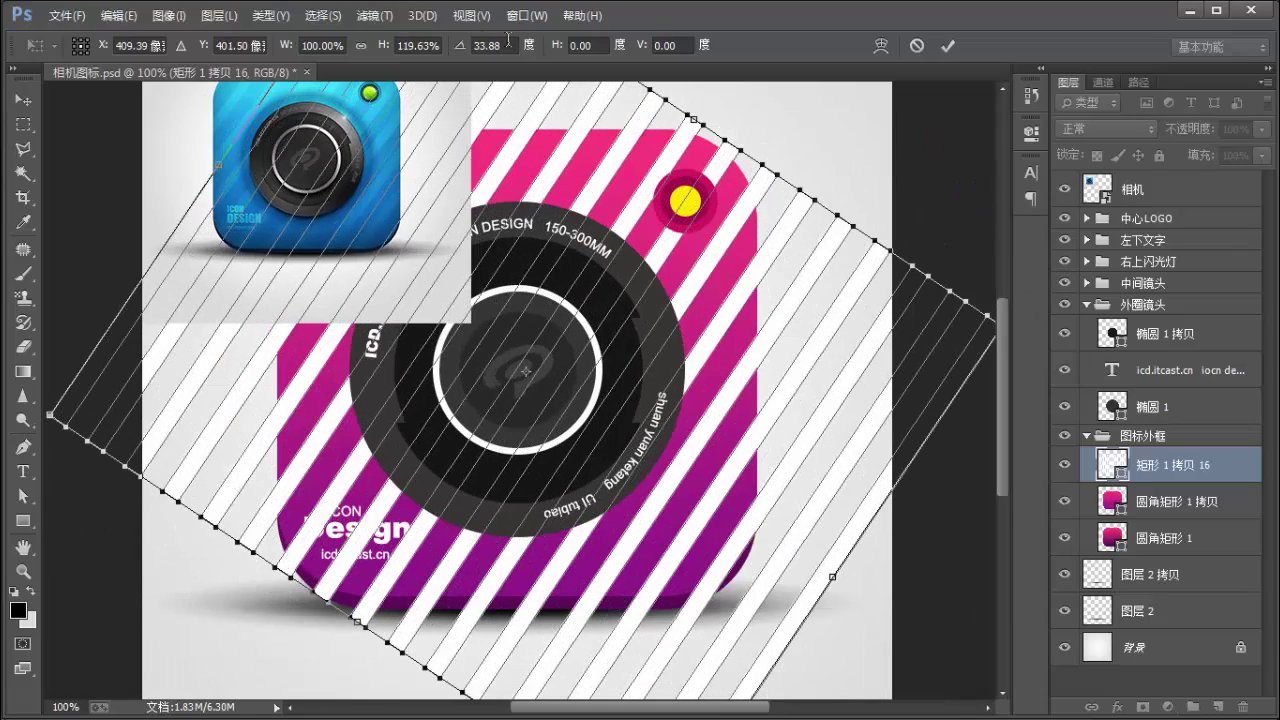
pyautogui.click(495, 45)
pyautogui.write('30')
pyautogui.press('Return')
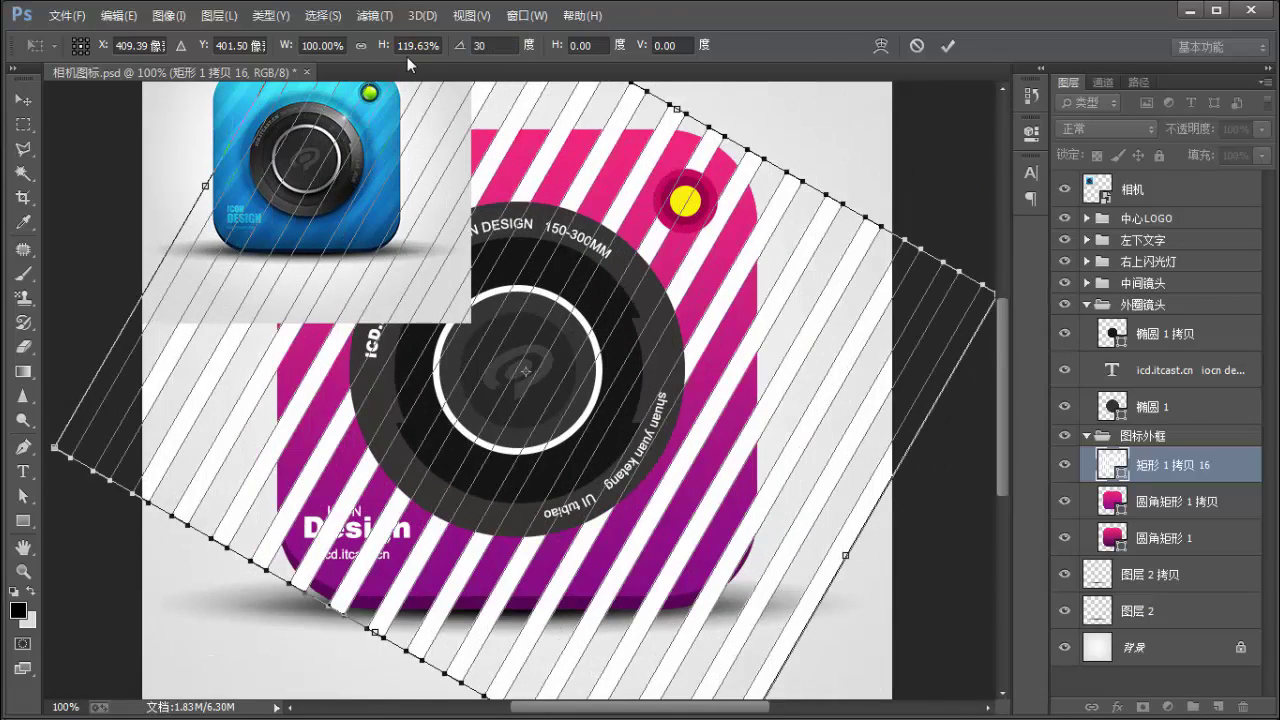
pyautogui.press('Return')
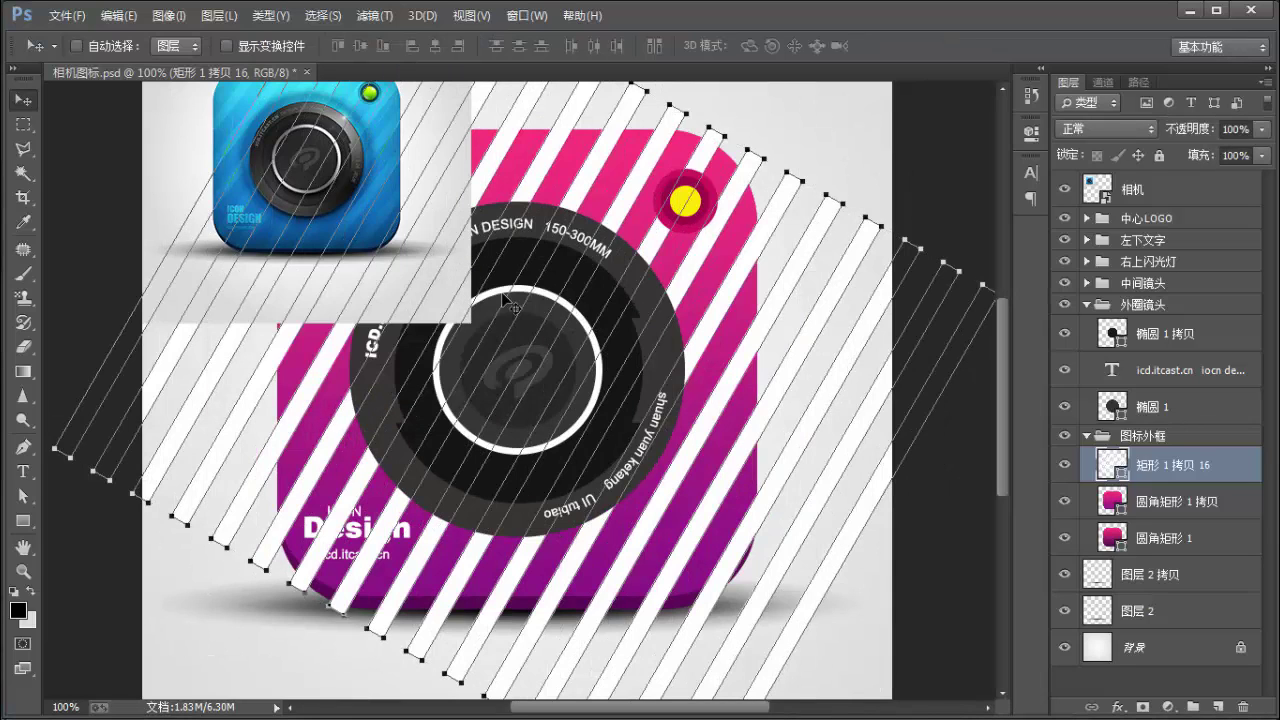
# Clip the stripe layer 矩形 1 拷贝 16 to the 圆角矩形 1 拷贝 shape below it.
pyautogui.click(1184, 436)
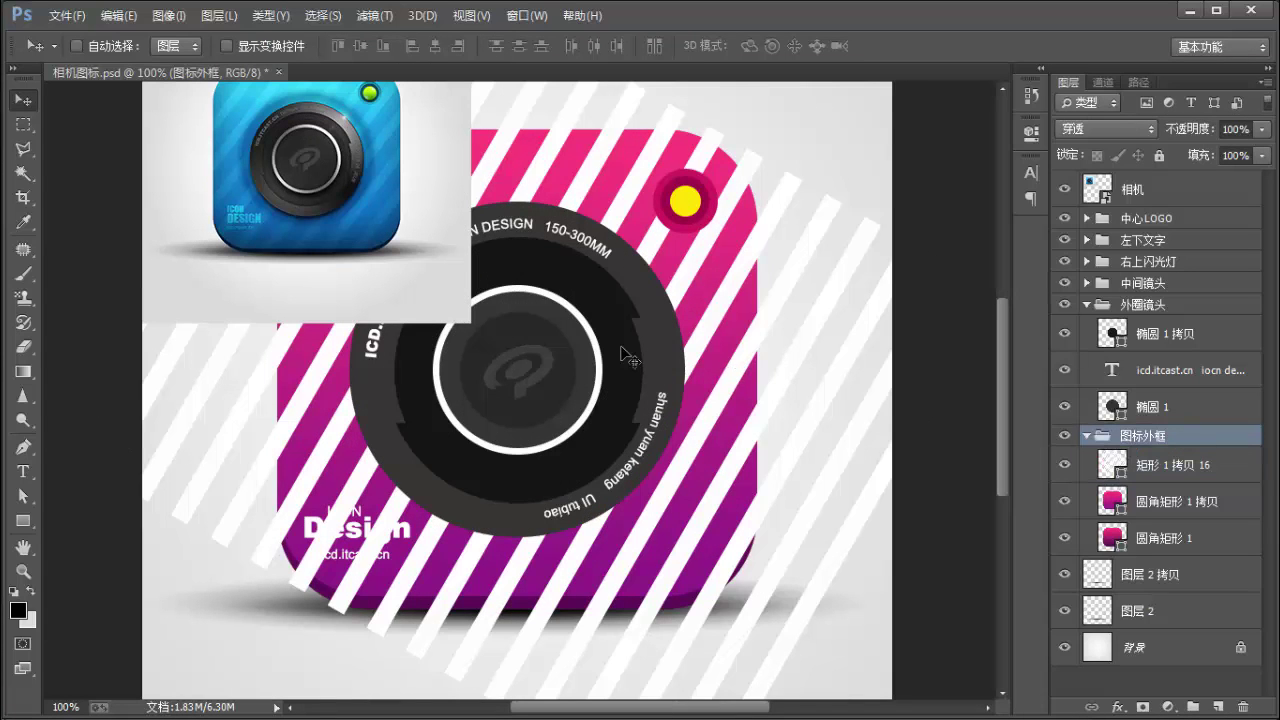
pyautogui.click(1170, 468)
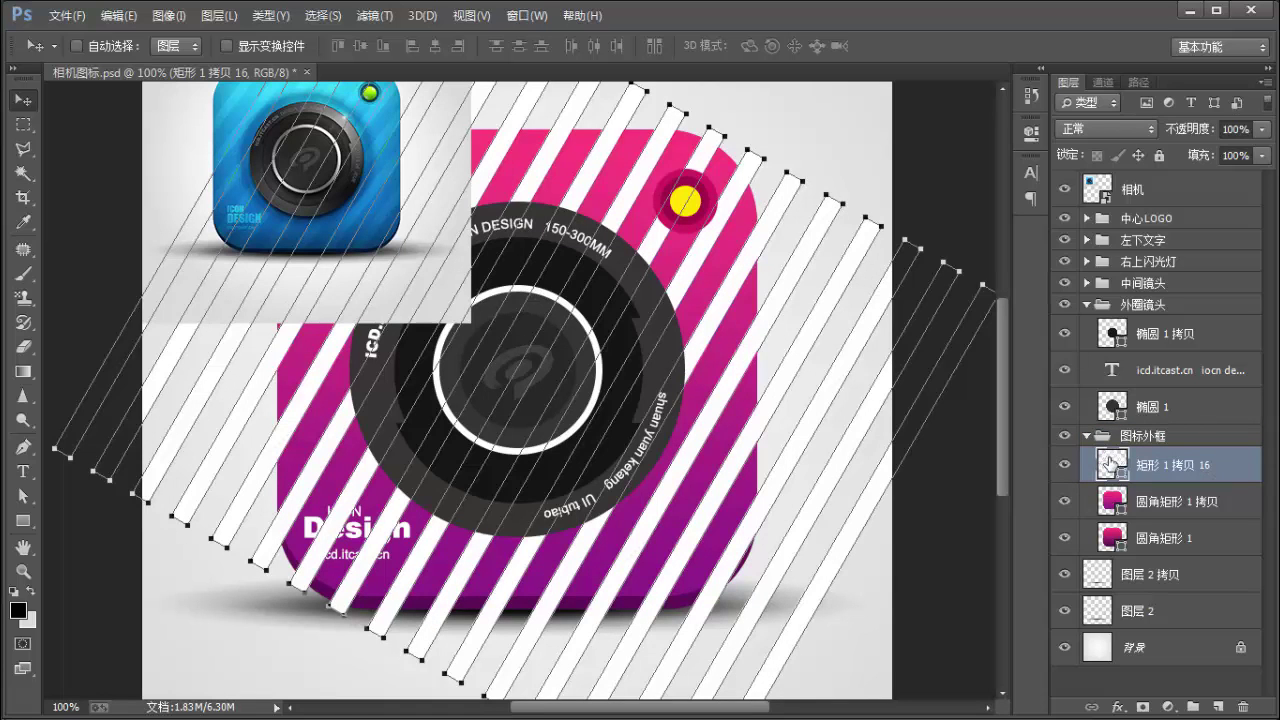
pyautogui.keyDown('alt'); pyautogui.click(1112, 483); pyautogui.keyUp('alt')
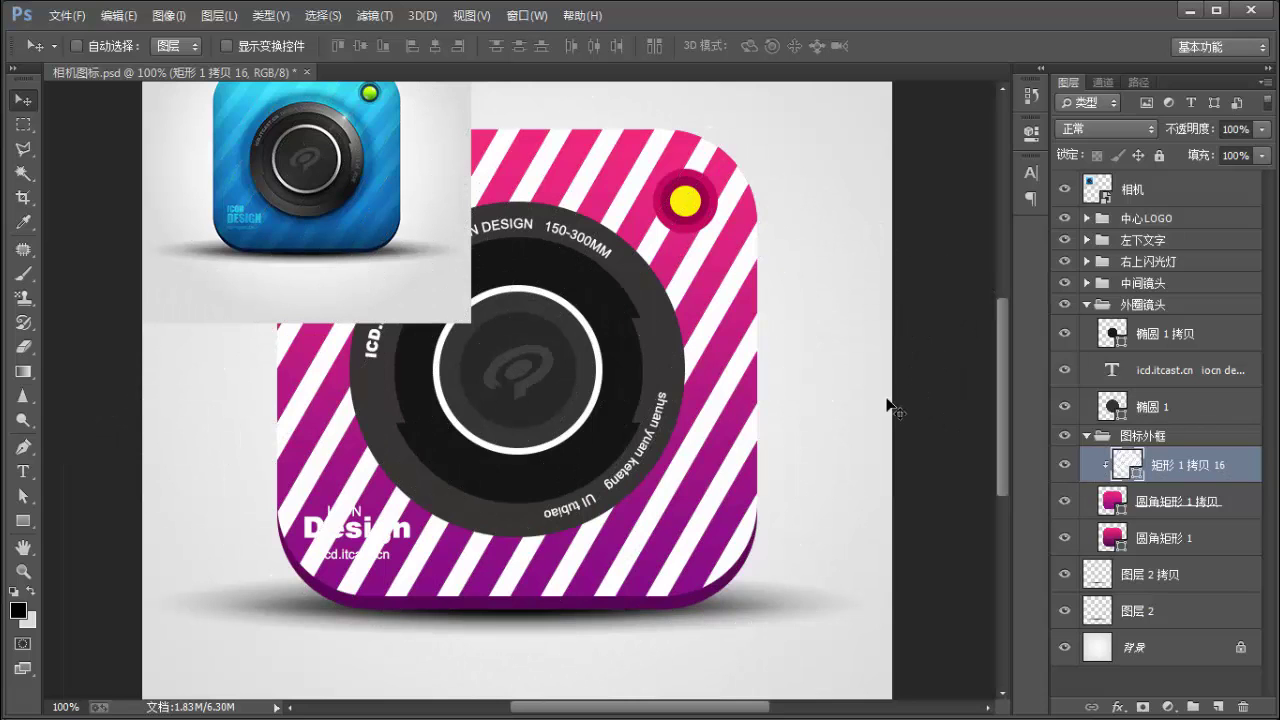
# Rotate the clipped stripes further clockwise and shift them so the diagonal pattern fills the icon's upper-right corner.
pyautogui.click(1233, 466)
pyautogui.hotkey('ctrl', 't')
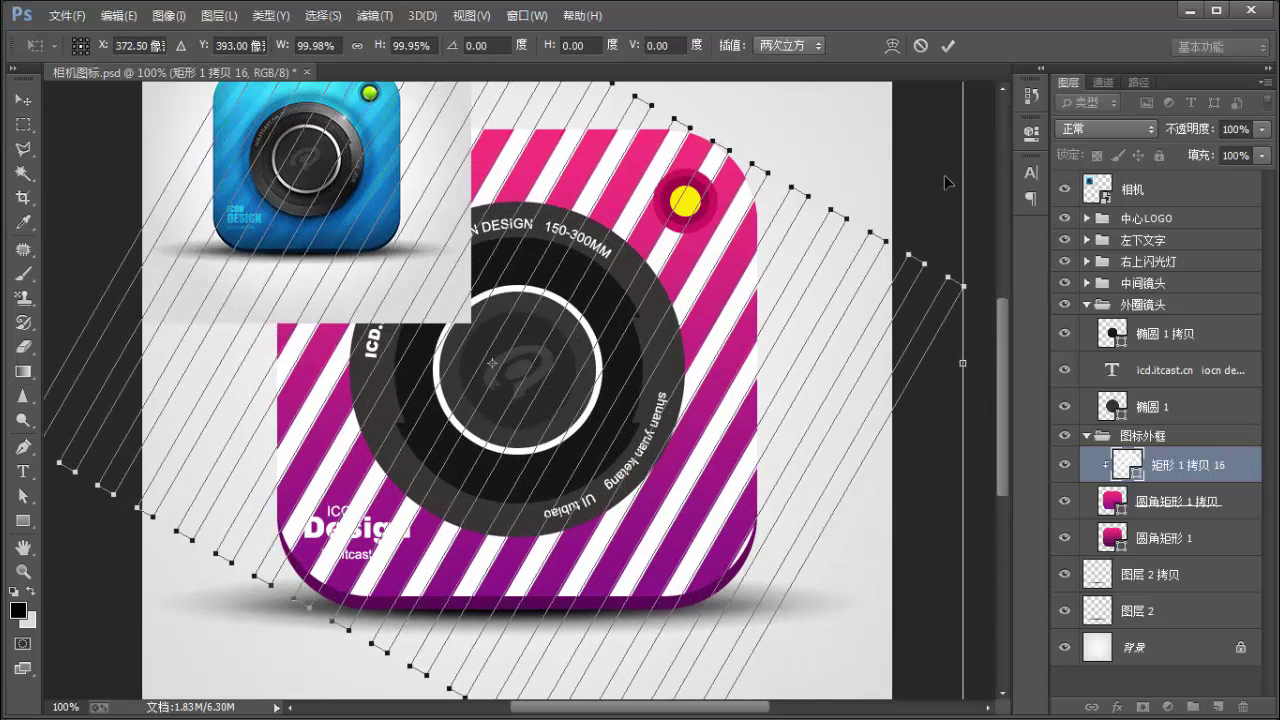
pyautogui.moveTo(975, 196); pyautogui.dragTo(1005, 212)
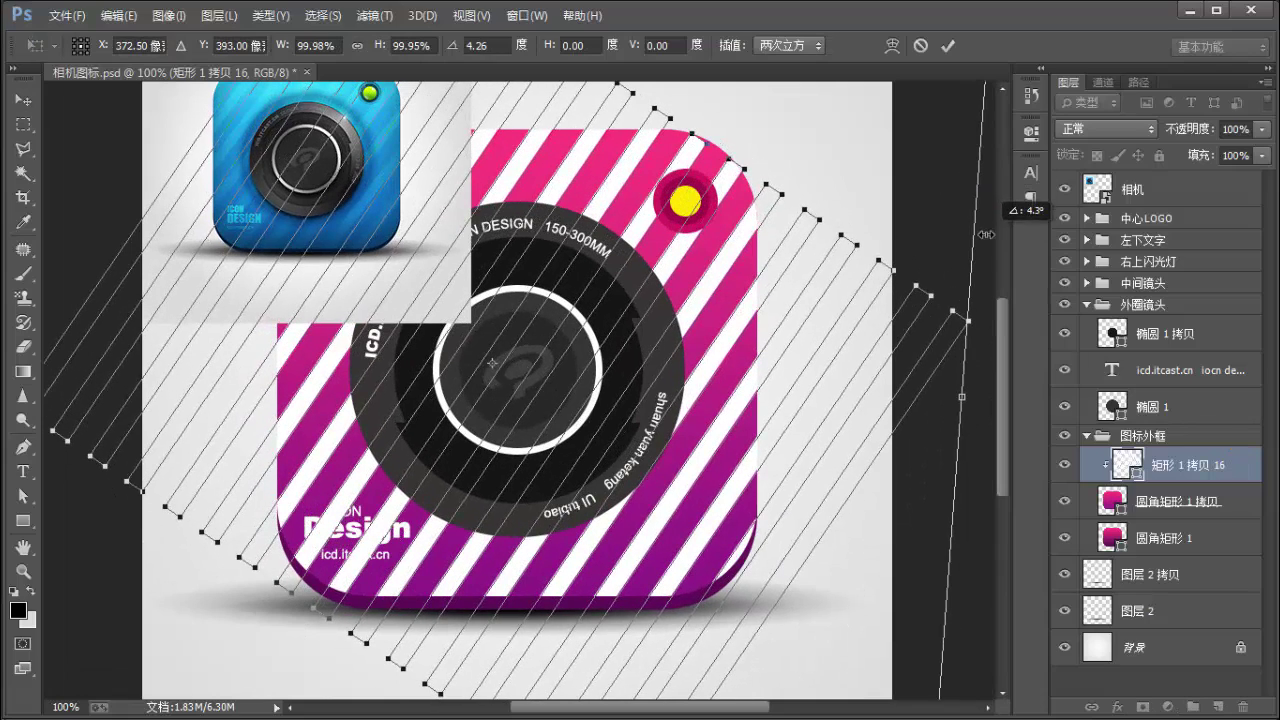
pyautogui.click(507, 45)
pyautogui.press('Return')
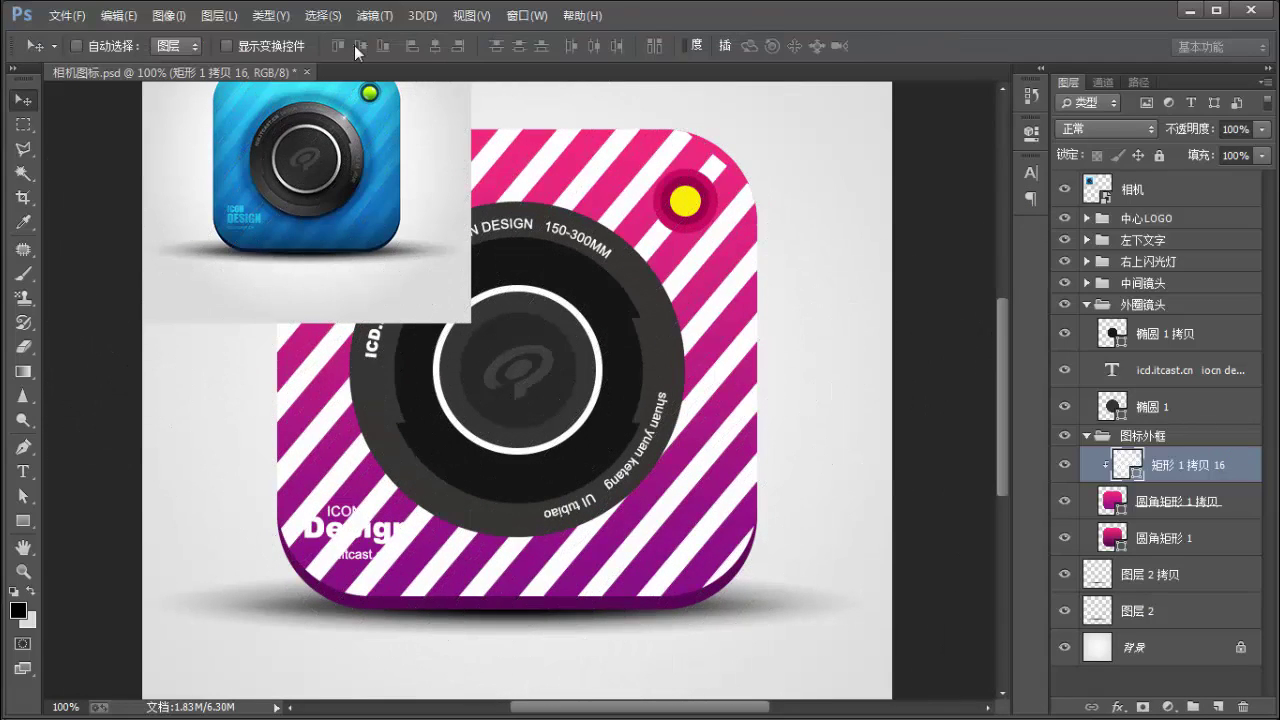
pyautogui.moveTo(650, 220); pyautogui.dragTo(743, 220)
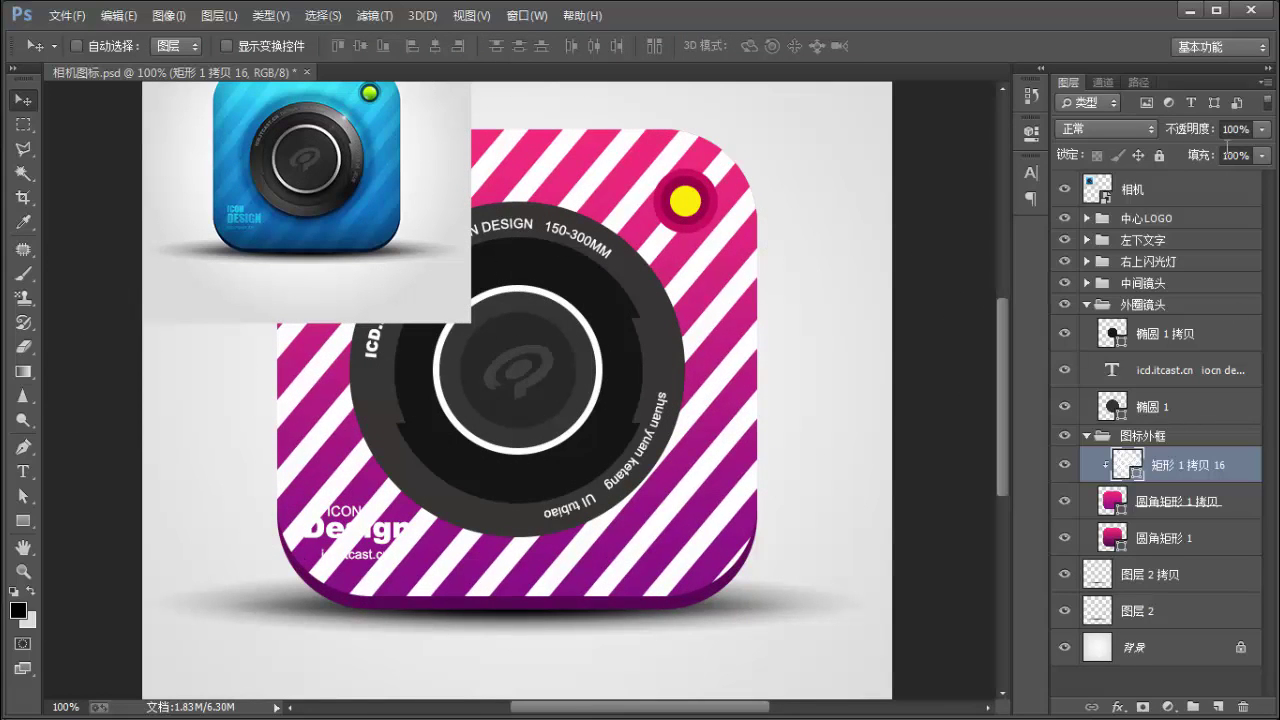
# Set the stripe layer's opacity to 20%.
pyautogui.click(1238, 130)
pyautogui.write('20')
pyautogui.press('Return')
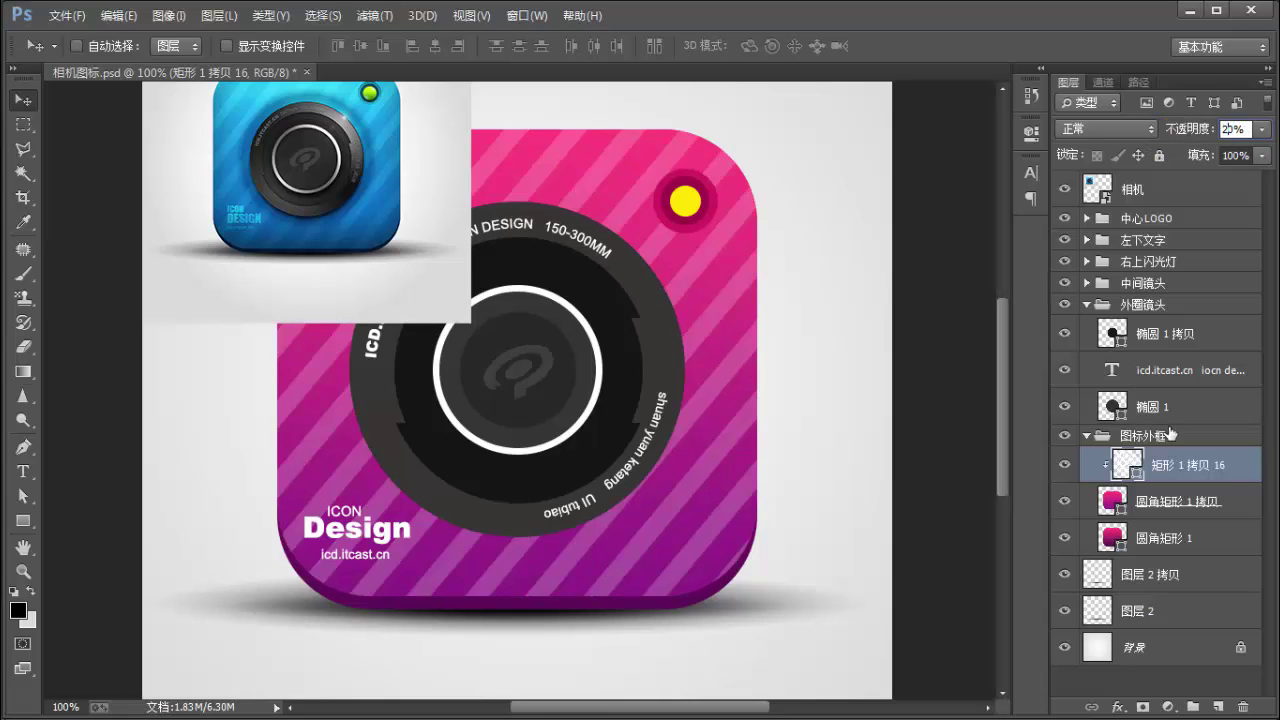
# Hide the 相机 reference image layer.
pyautogui.click(1170, 436)
pyautogui.keyDown('ctrl'); pyautogui.click(400, 272); pyautogui.keyUp('ctrl')
pyautogui.click(1064, 189)
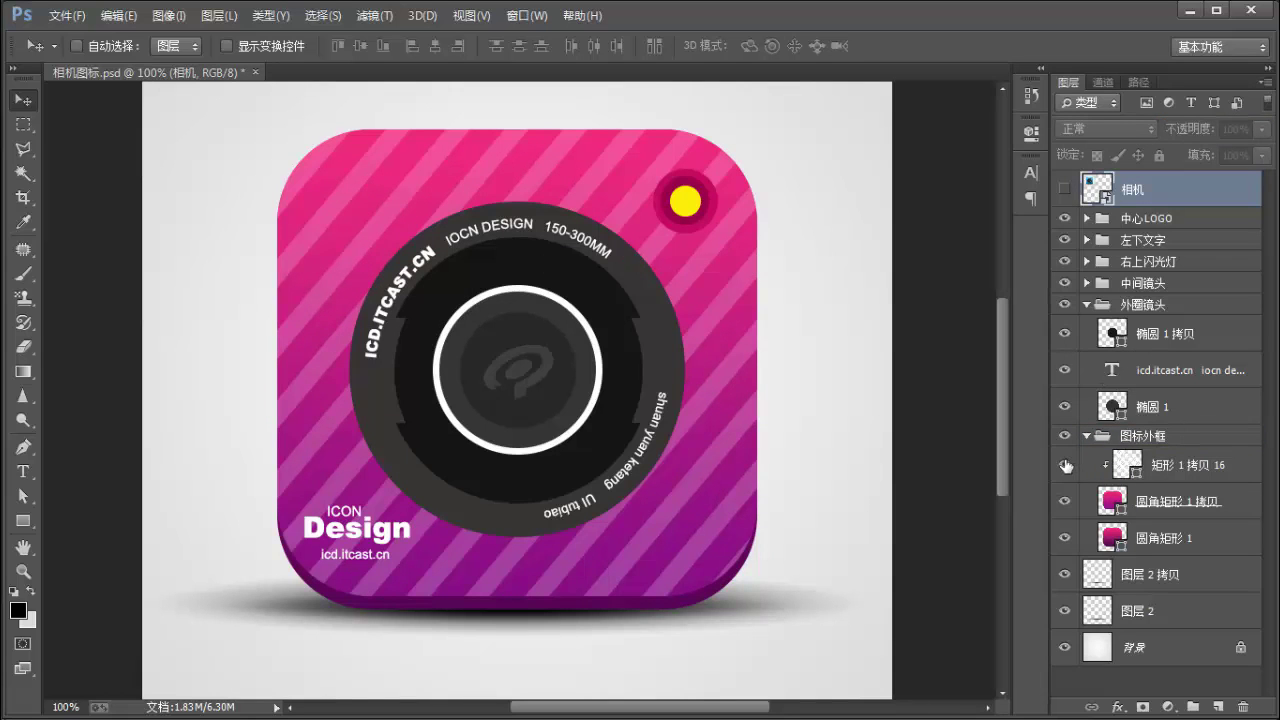
# Hide the 矩形 1 拷贝 16 stripe layer and draw a new white strip about 22 × 592 px beside the icon's left edge.
pyautogui.click(1188, 466)
pyautogui.press('m')
pyautogui.moveTo(165, 143); pyautogui.dragTo(212, 570)
pyautogui.hotkey('ctrl', 'd')
pyautogui.click(23, 520)
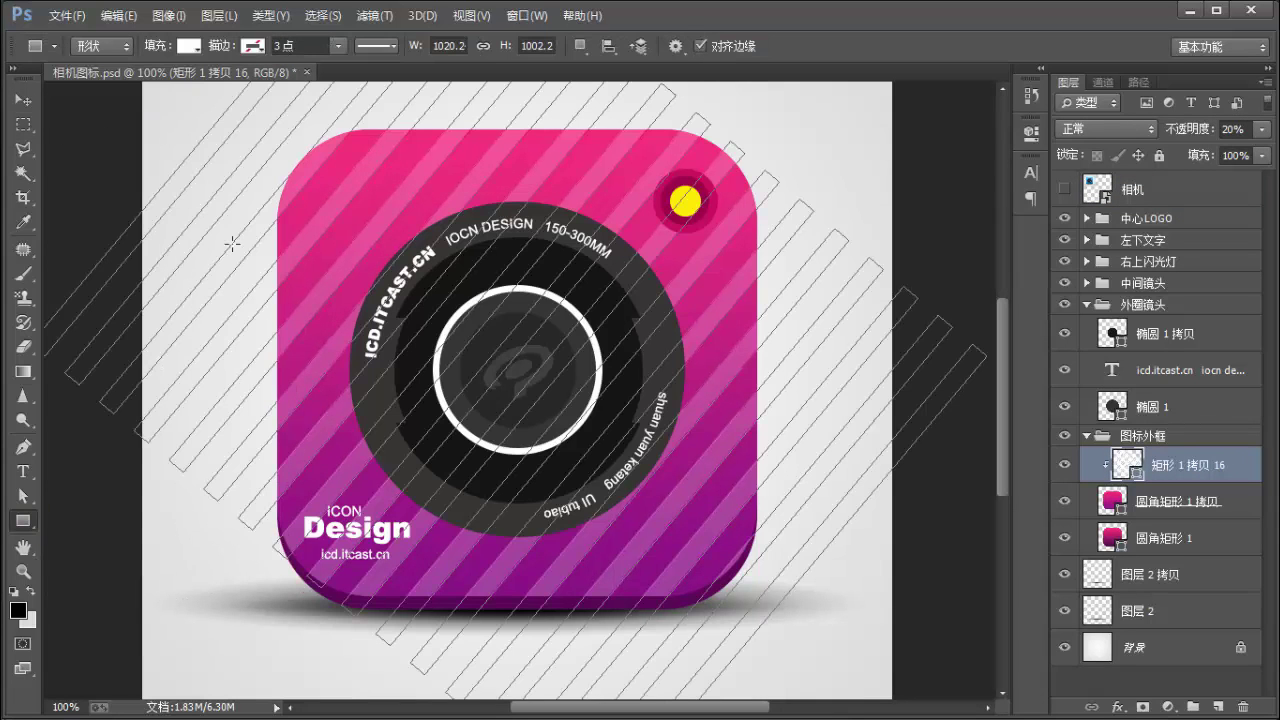
pyautogui.click(1064, 465)
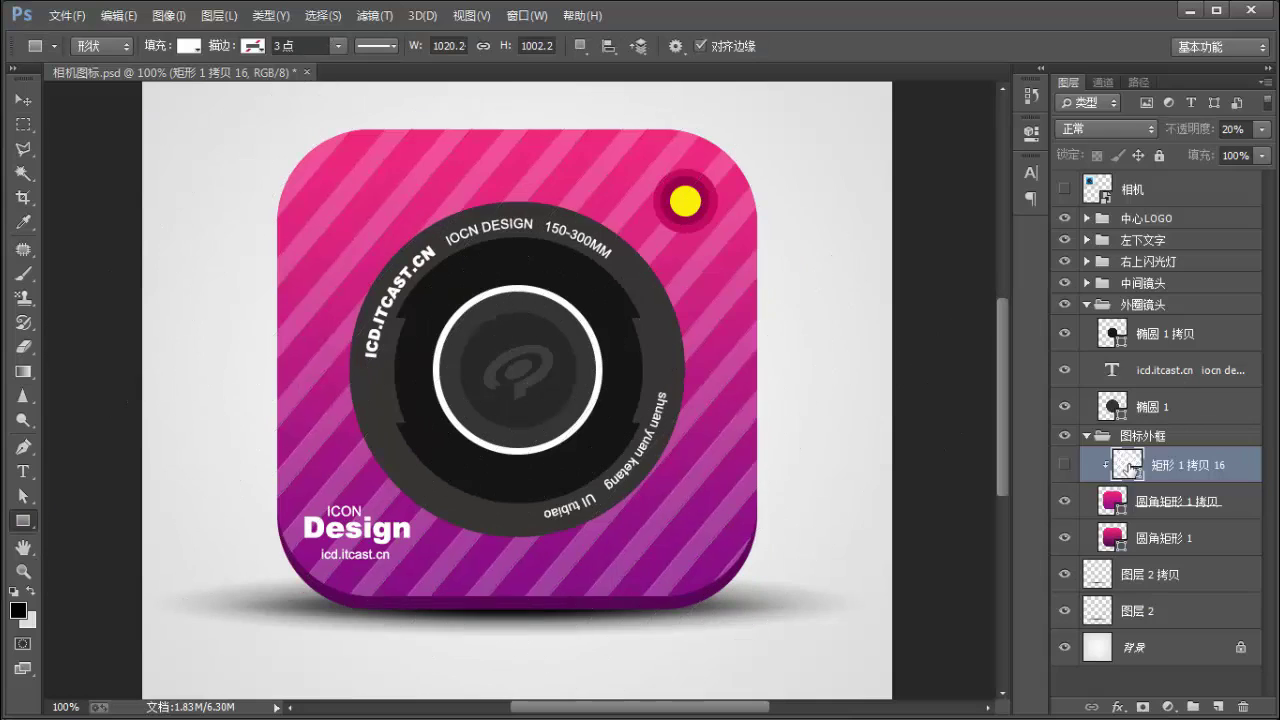
pyautogui.moveTo(195, 103)
pyautogui.mouseDown()
pyautogui.moveTo(242, 460)
pyautogui.moveTo(226, 655)
pyautogui.mouseUp()
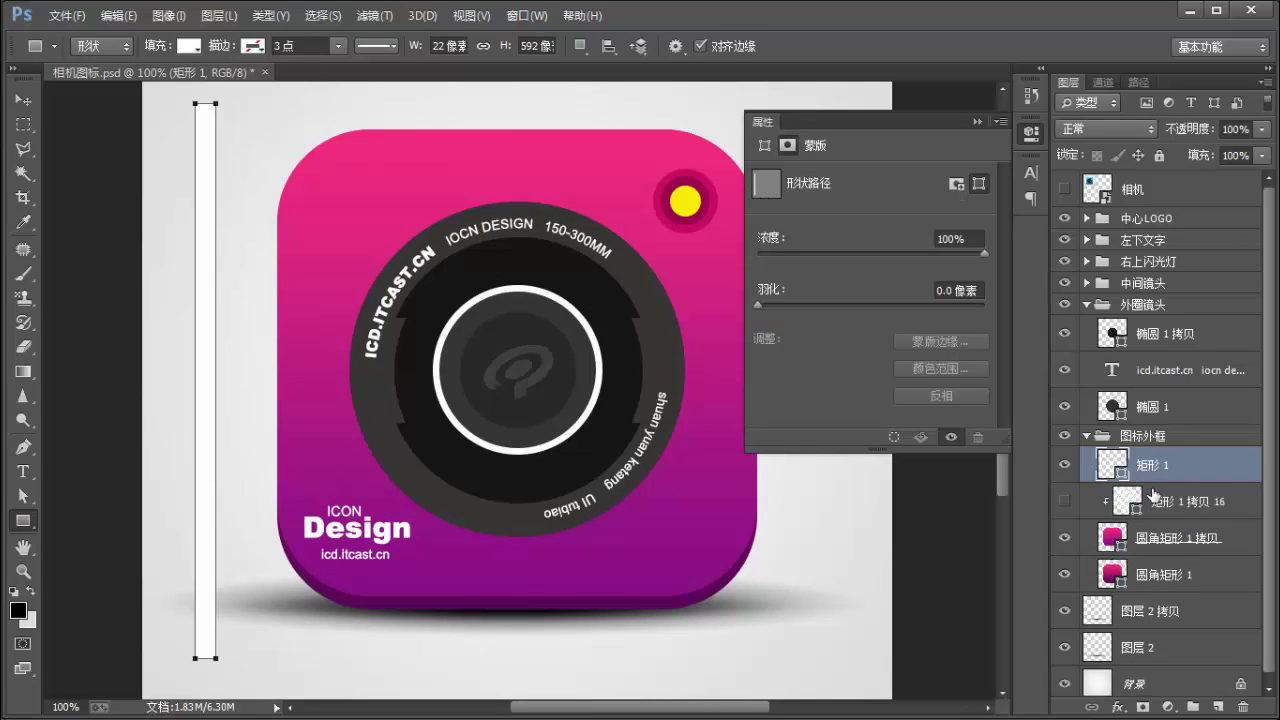
pyautogui.hotkey('ctrl', 'j')
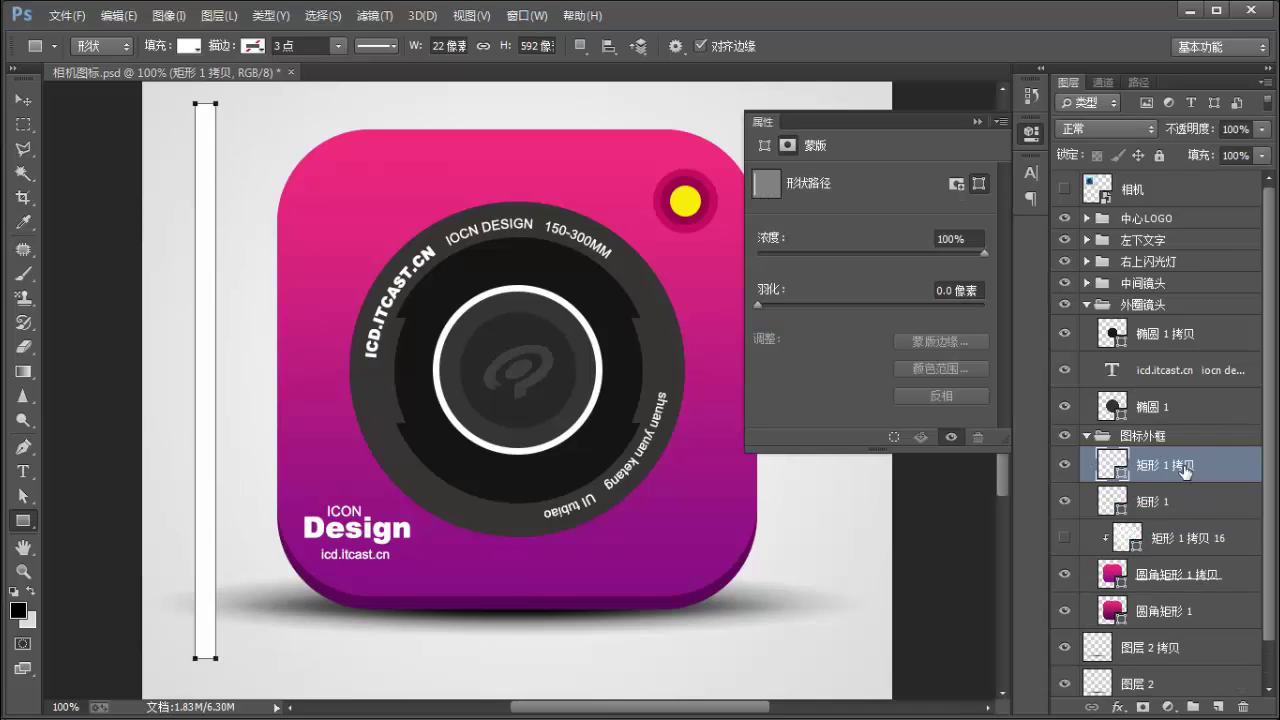
pyautogui.hotkey('ctrl', 't')
pyautogui.moveTo(209, 328); pyautogui.dragTo(250, 322)
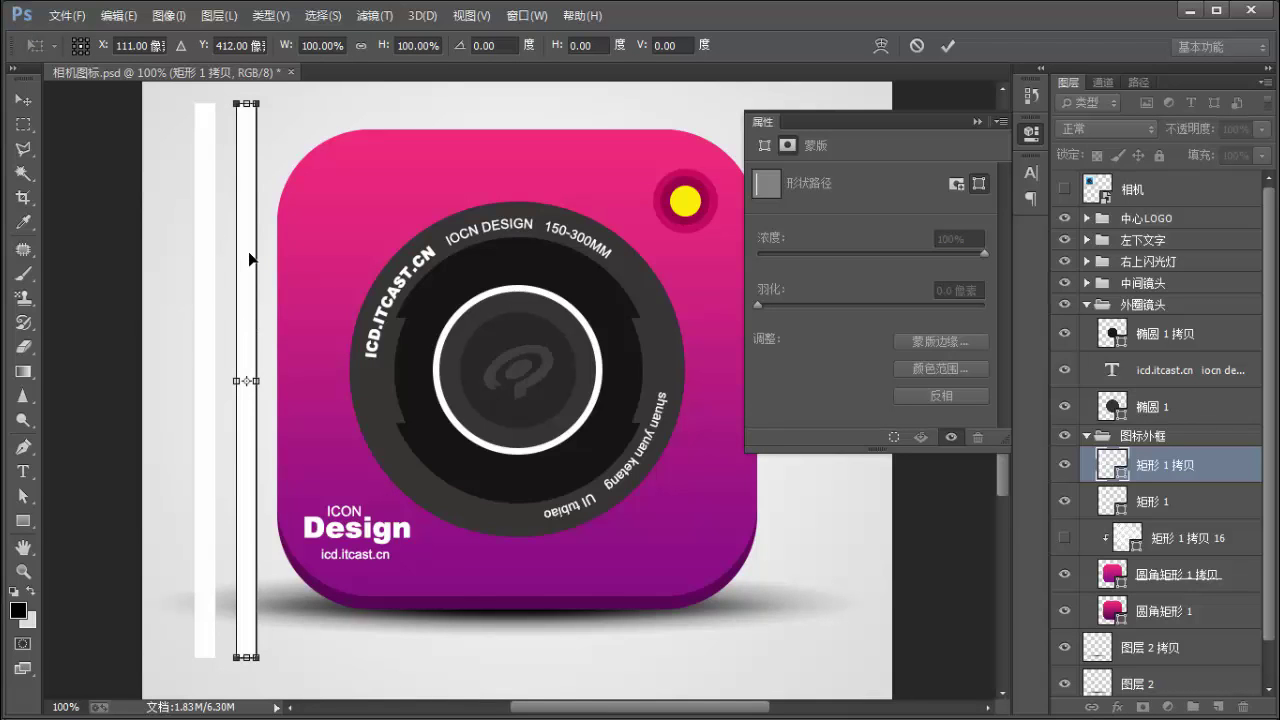
pyautogui.press('Return')
pyautogui.press('u')
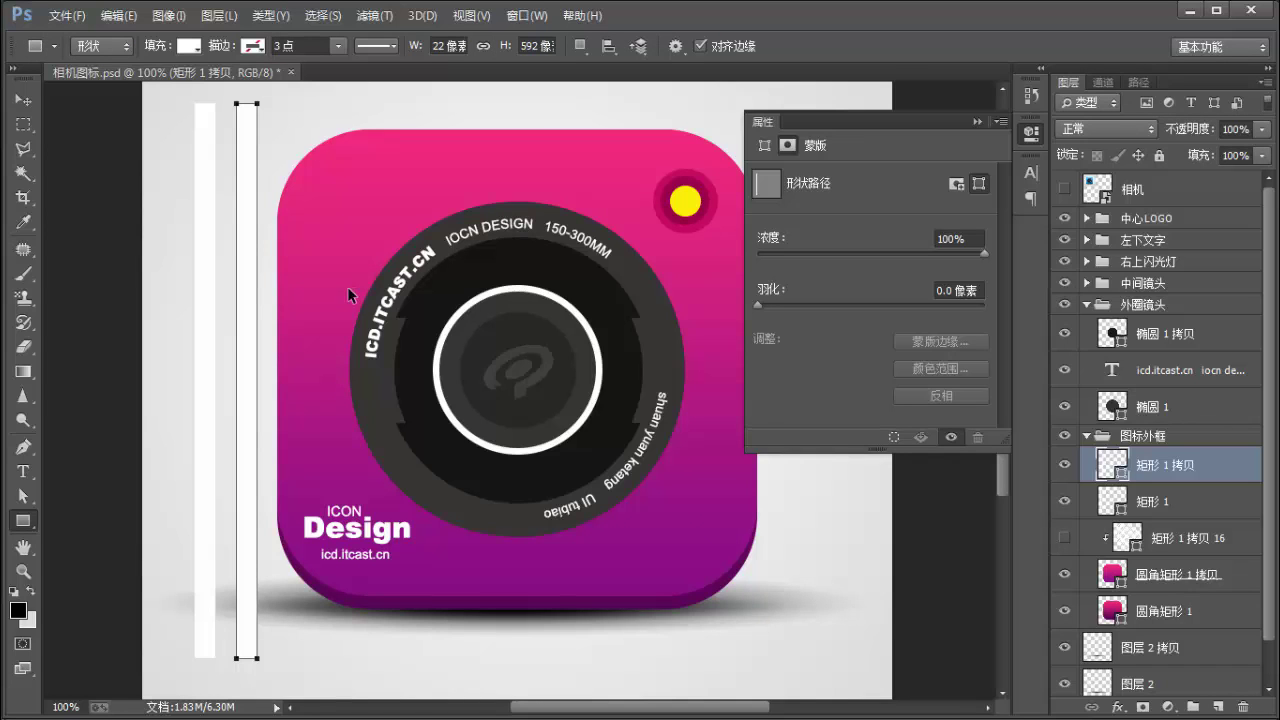
pyautogui.hotkey('ctrl', 'alt', 'shift', 't')
pyautogui.hotkey('ctrl', 'alt', 'shift', 't')
pyautogui.hotkey('ctrl', 'alt', 'shift', 't')
pyautogui.hotkey('ctrl', 'alt', 'shift', 't')
pyautogui.hotkey('ctrl', 'alt', 'shift', 't')
pyautogui.hotkey('ctrl', 'alt', 'shift', 't')
pyautogui.hotkey('ctrl', 'alt', 'shift', 't')
pyautogui.hotkey('ctrl', 'alt', 'shift', 't')
pyautogui.hotkey('ctrl', 'alt', 'shift', 't')
pyautogui.hotkey('ctrl', 'alt', 'shift', 't')
pyautogui.hotkey('ctrl', 'alt', 'shift', 't')
pyautogui.hotkey('ctrl', 'alt', 'shift', 't')
pyautogui.hotkey('ctrl', 'alt', 'shift', 't')
pyautogui.hotkey('ctrl', 'alt', 'shift', 't')
pyautogui.hotkey('ctrl', 'alt', 'shift', 't')
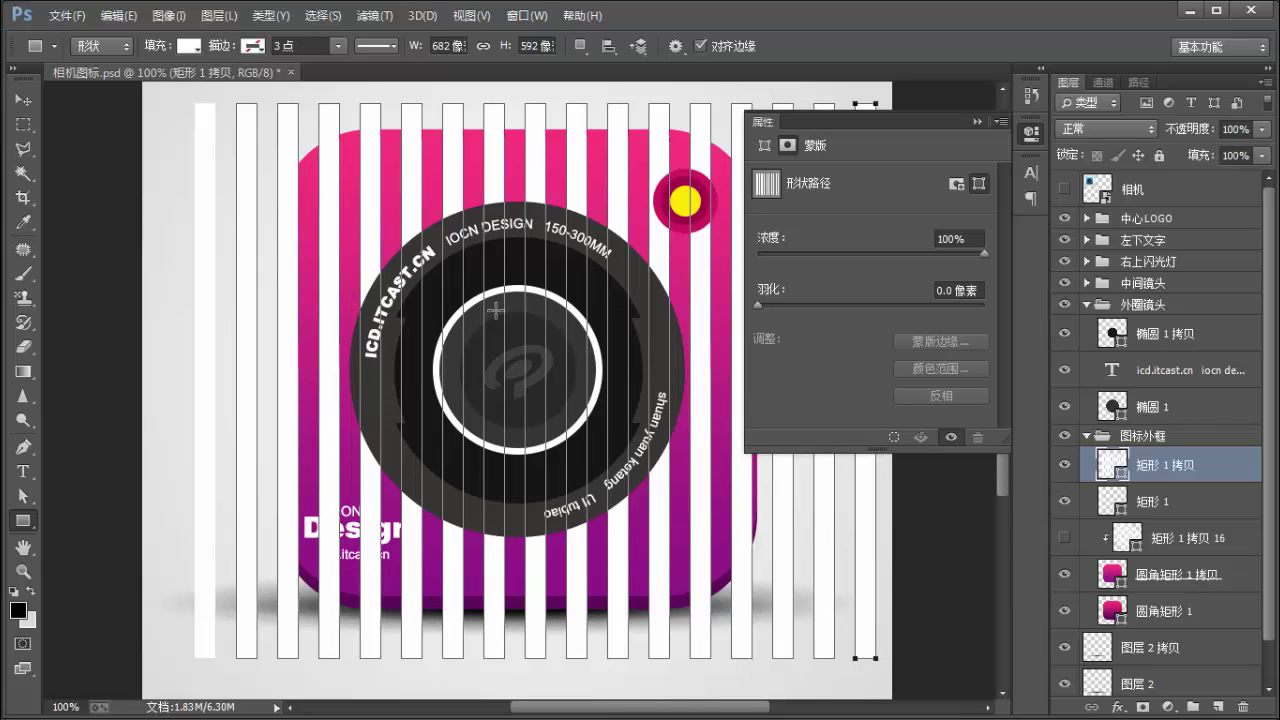
pyautogui.press('v')
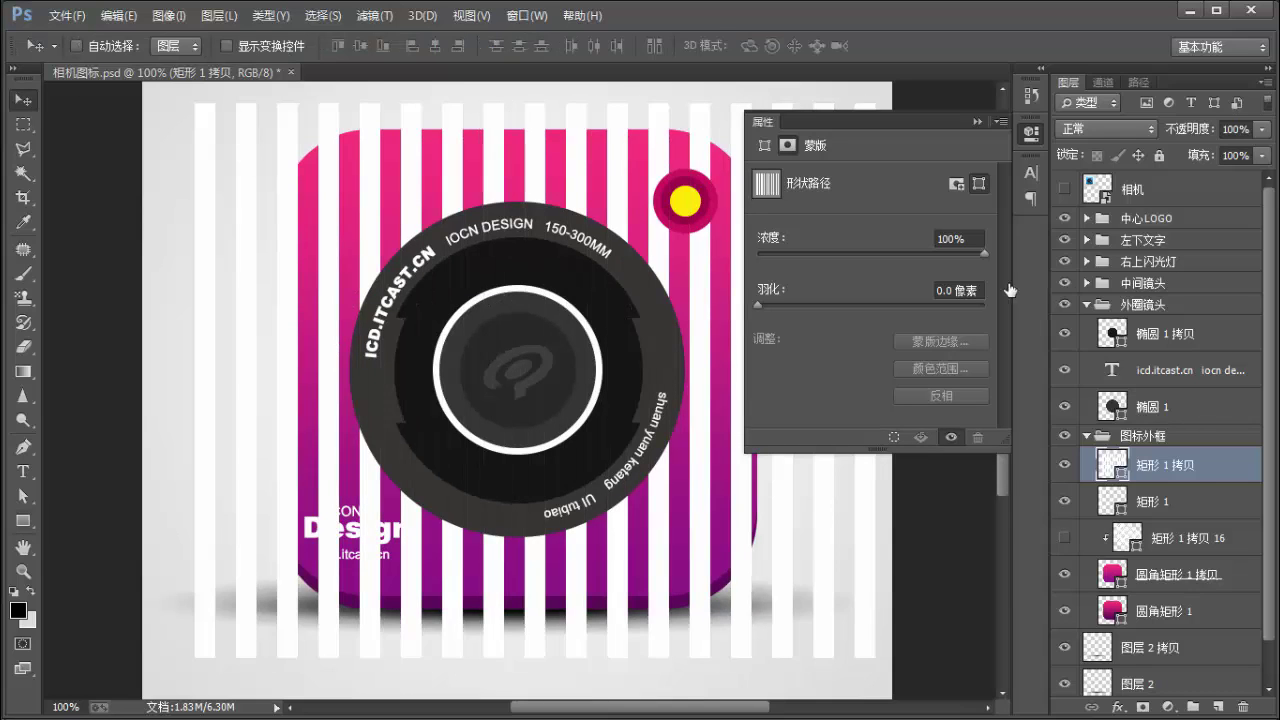
pyautogui.press('Delete')
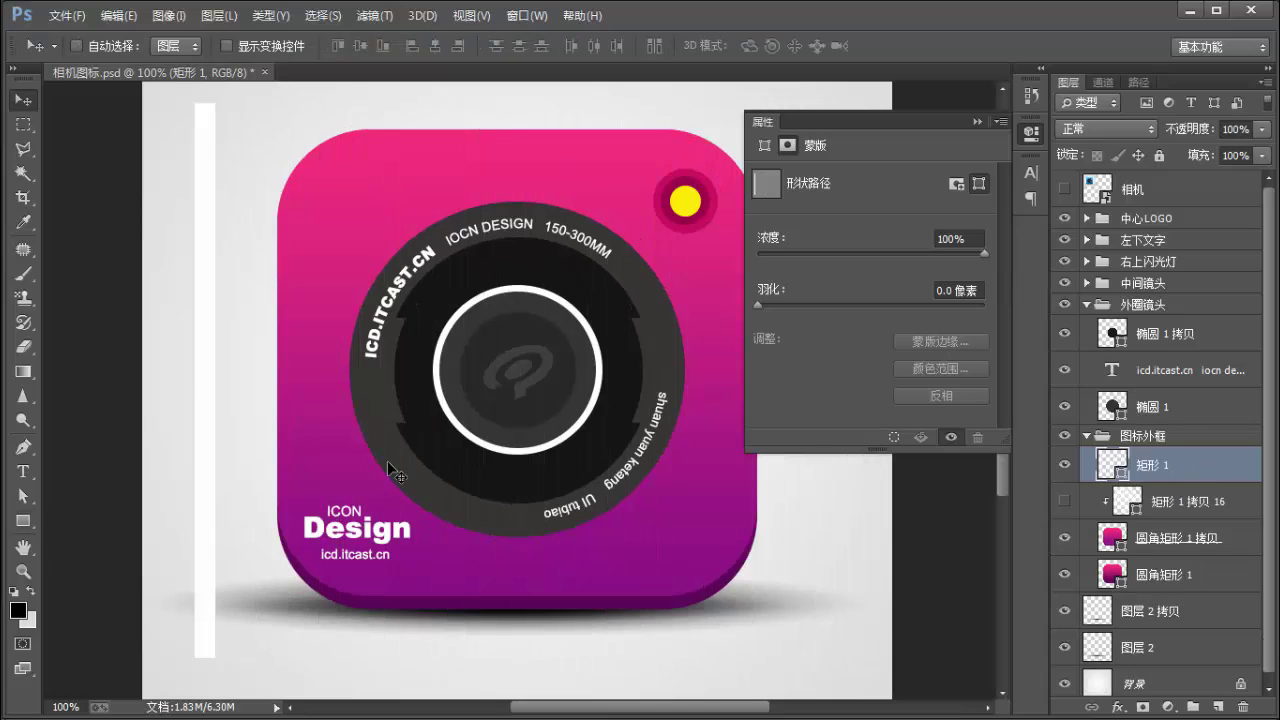
# Widen the vertical white strip beside the icon slightly by stretching its right edge.
pyautogui.hotkey('ctrl', 't')
pyautogui.moveTo(218, 381); pyautogui.dragTo(227, 380)
pyautogui.press('Return')
# Duplicate the widened strip and place the copy at X 138 px, leaving a gap about one strip wide.
pyautogui.hotkey('ctrl', 'j')
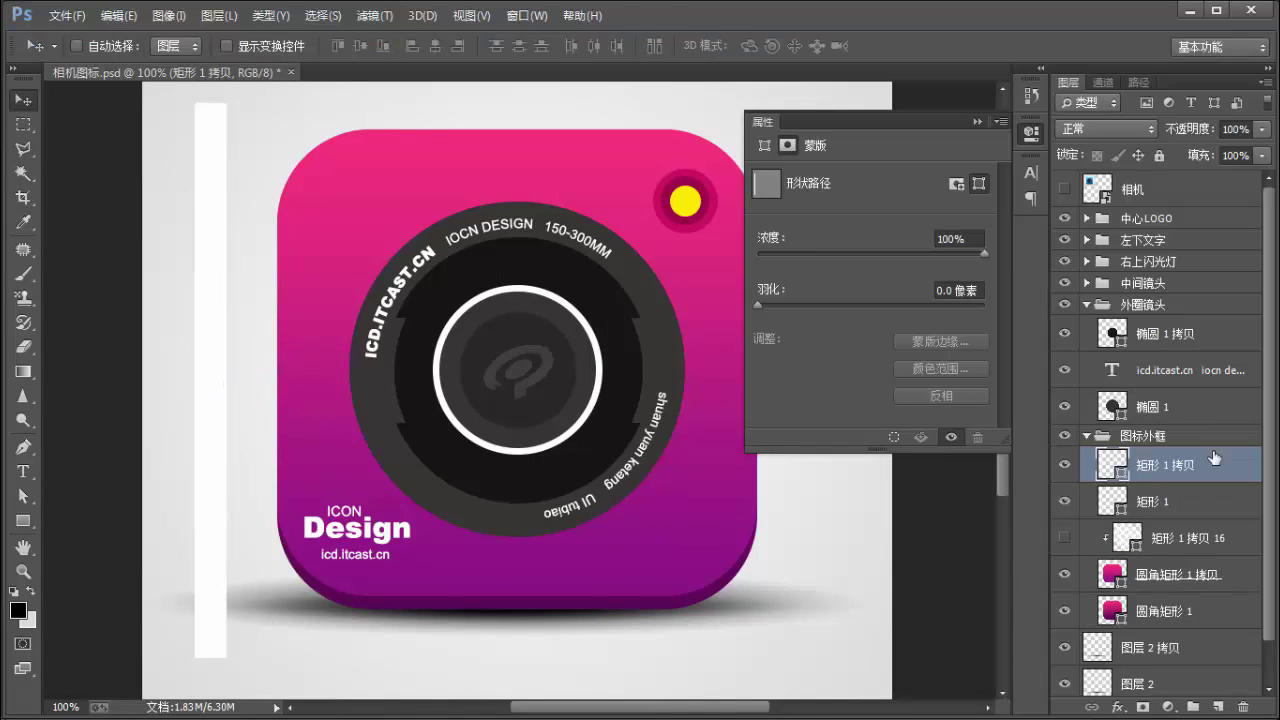
pyautogui.hotkey('ctrl', 't')
pyautogui.moveTo(210, 280); pyautogui.dragTo(266, 279)
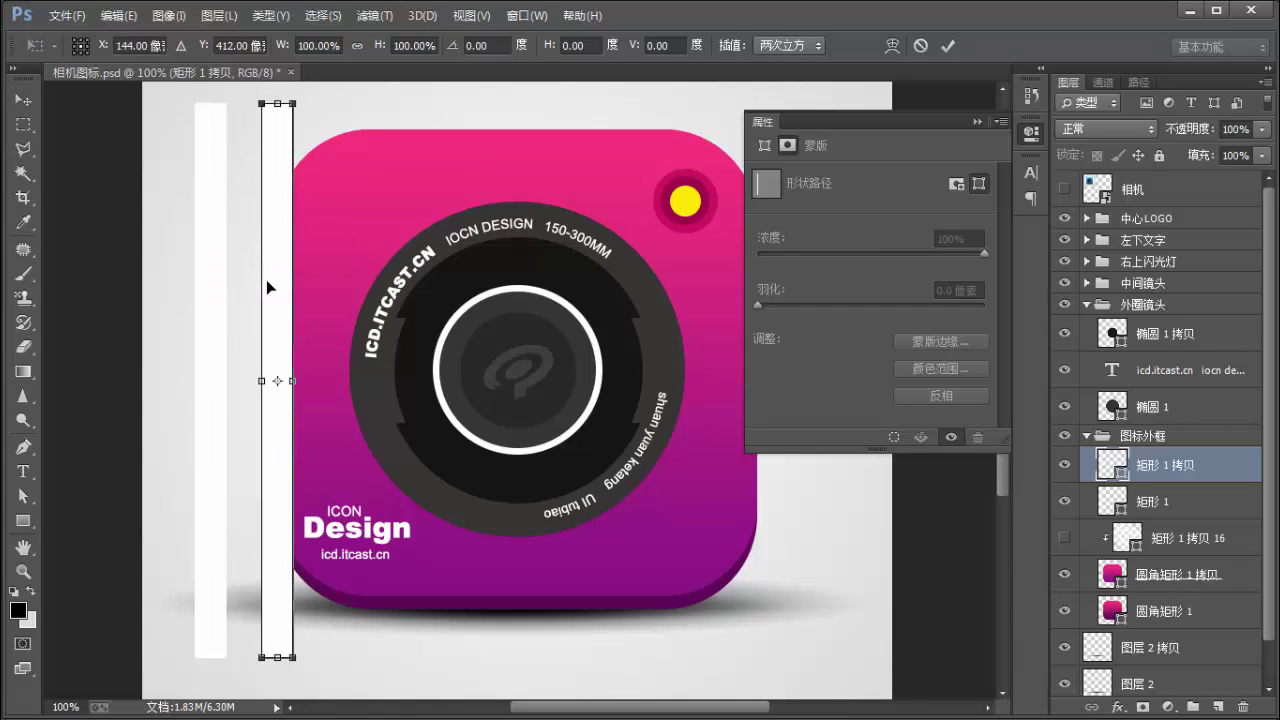
pyautogui.press('Left')
pyautogui.press('Left')
pyautogui.press('Left')
pyautogui.press('Left')
pyautogui.press('Left')
pyautogui.press('Left')
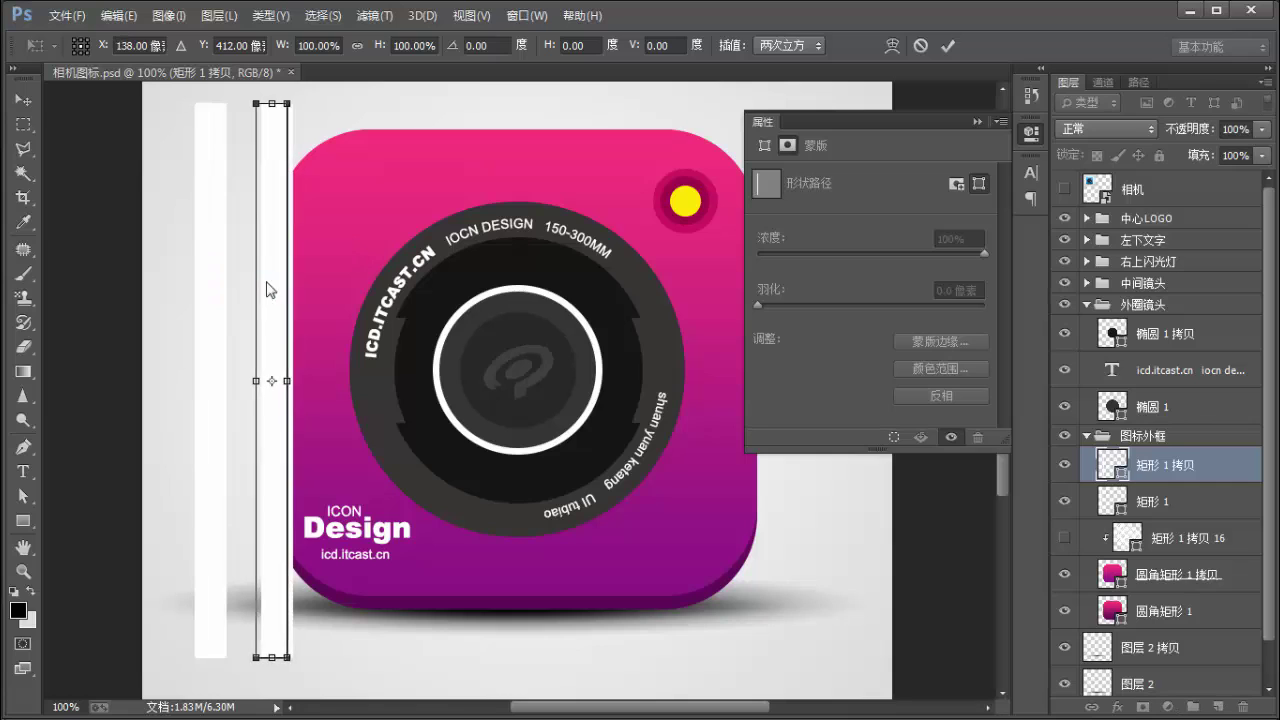
pyautogui.press('Return')
# Repeat the duplicate-and-offset transform until evenly spaced white strips span the full canvas width.
pyautogui.hotkey('ctrl', 'shift', 'alt', 't')
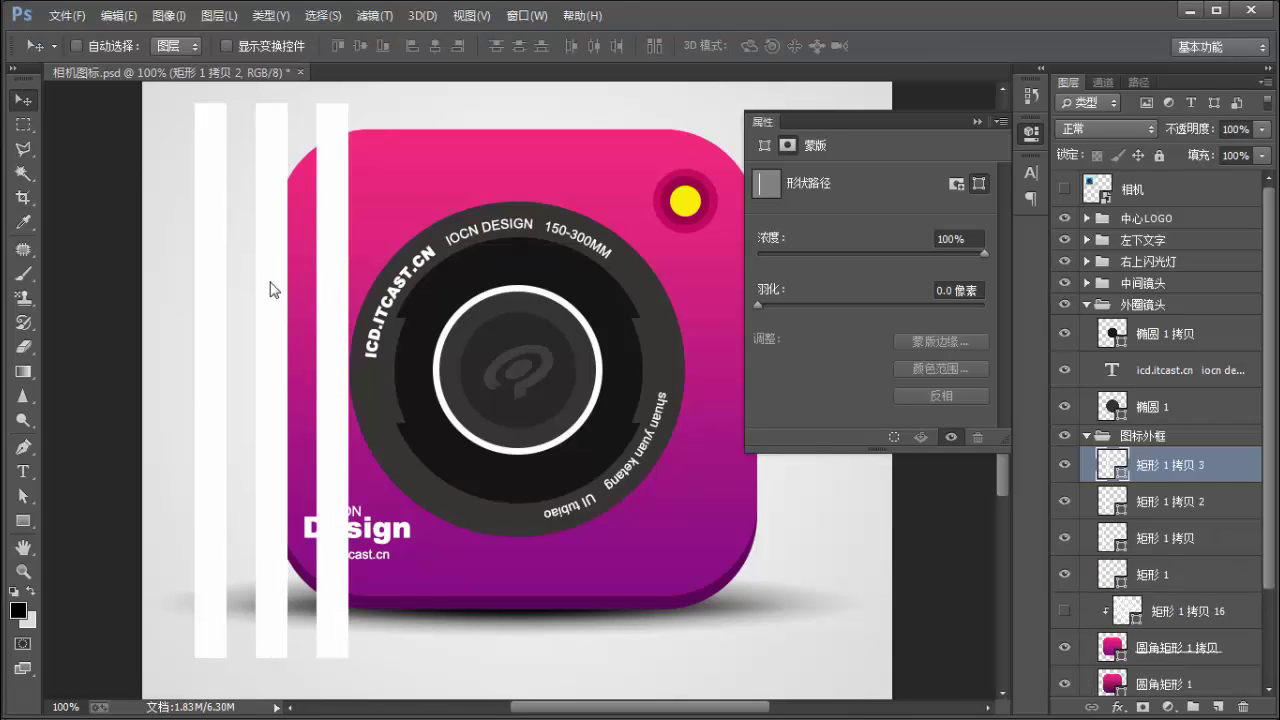
pyautogui.hotkey('ctrl', 'shift', 'alt', 't')
pyautogui.hotkey('ctrl', 'shift', 'alt', 't')
pyautogui.hotkey('ctrl', 'shift', 'alt', 't')
pyautogui.hotkey('ctrl', 'shift', 'alt', 't')
pyautogui.hotkey('ctrl', 'shift', 'alt', 't')
pyautogui.hotkey('ctrl', 'shift', 'alt', 't')
pyautogui.hotkey('ctrl', 'shift', 'alt', 't')
pyautogui.hotkey('ctrl', 'shift', 'alt', 't')
pyautogui.hotkey('ctrl', 'shift', 'alt', 't')
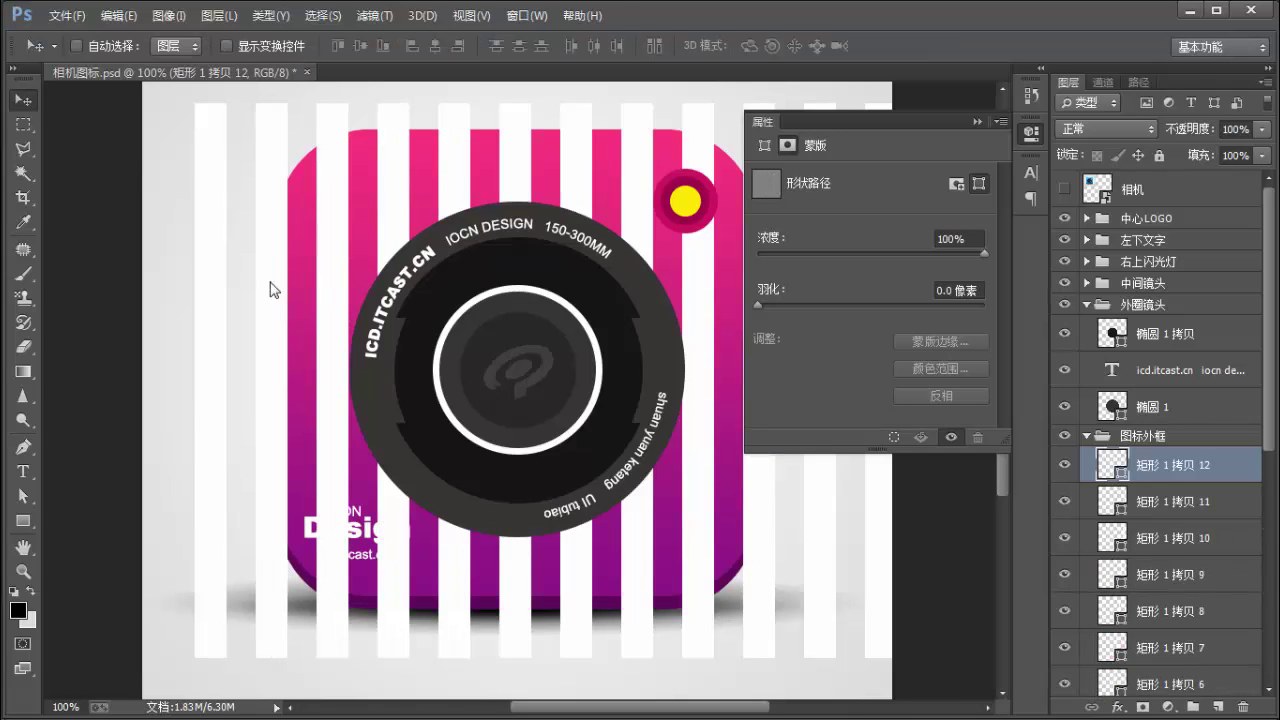
# Merge all the new strip layers into one shape layer and shift it left to about X -32, Y 119 px.
pyautogui.scroll(-5, 1188, 480)
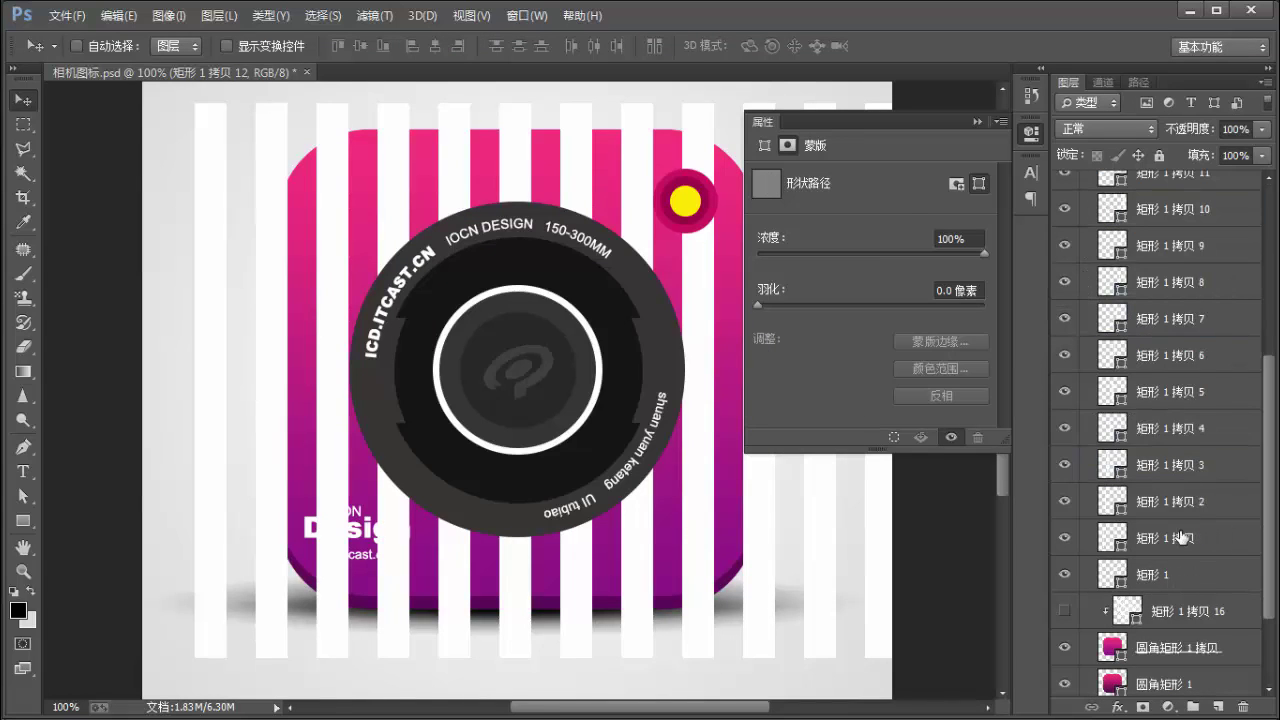
pyautogui.keyDown('shift'); pyautogui.click(1188, 567); pyautogui.keyUp('shift')
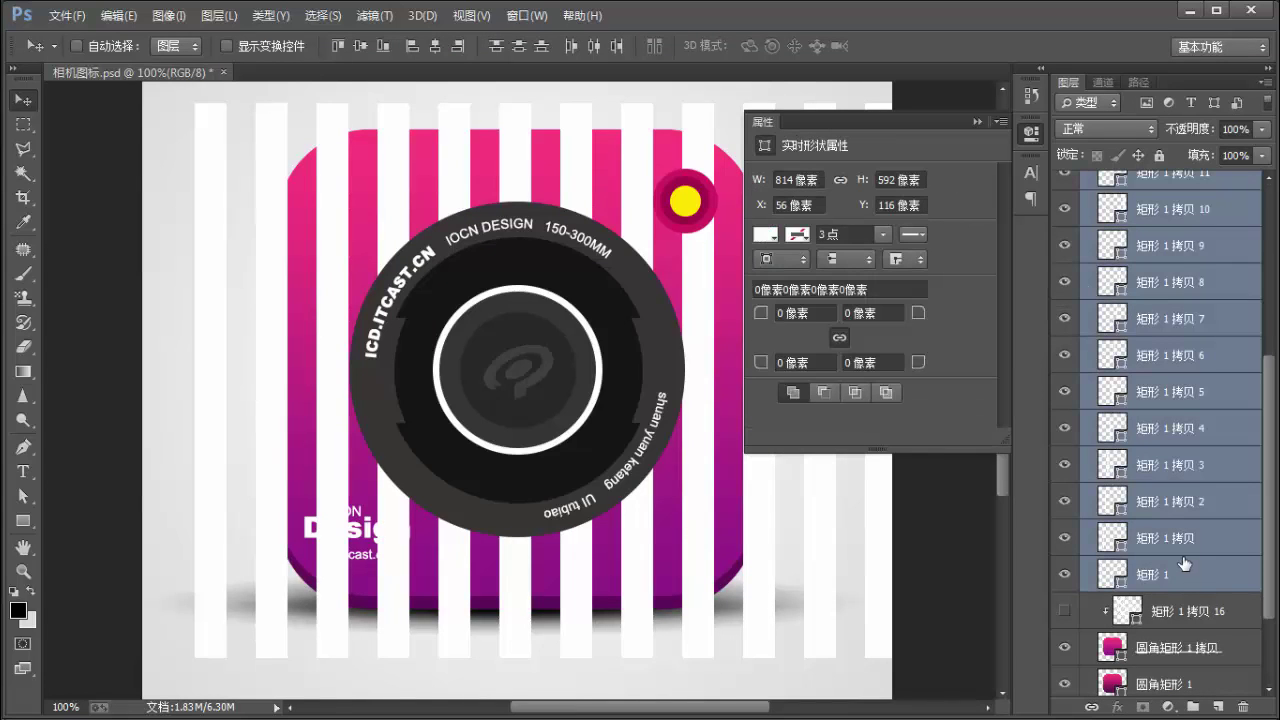
pyautogui.hotkey('ctrl', 'e')
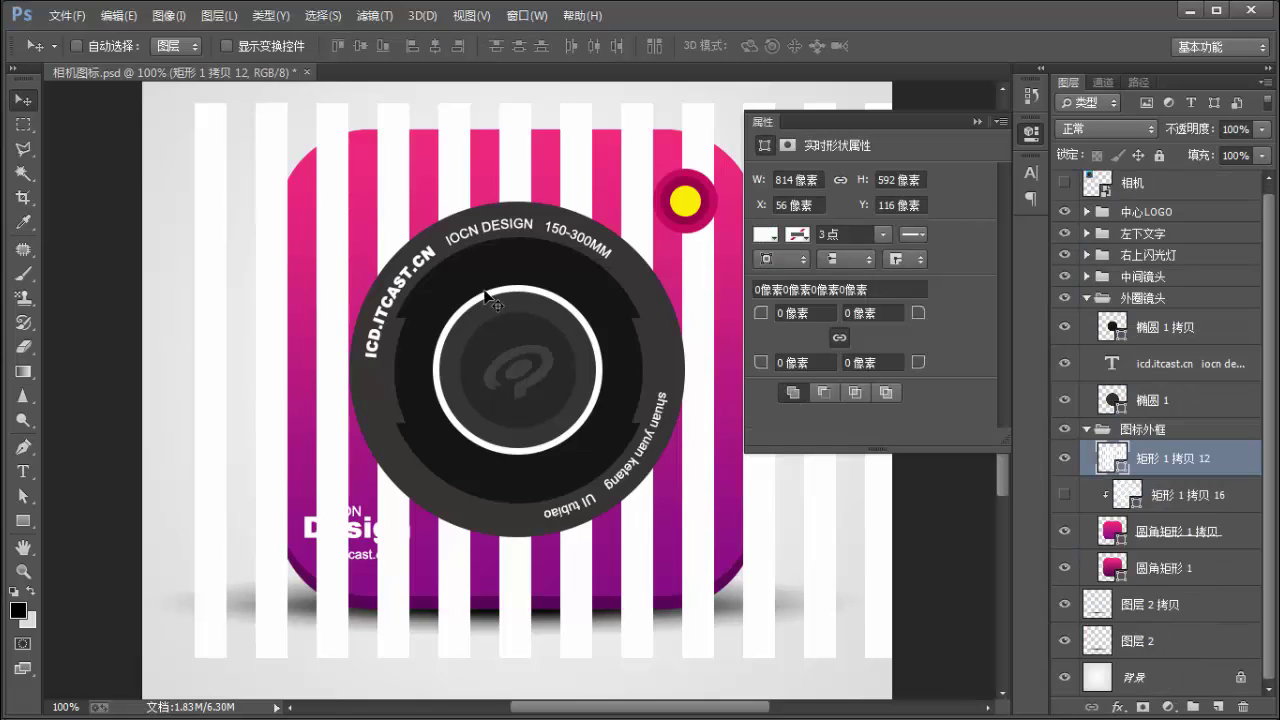
pyautogui.moveTo(486, 169); pyautogui.dragTo(398, 172)
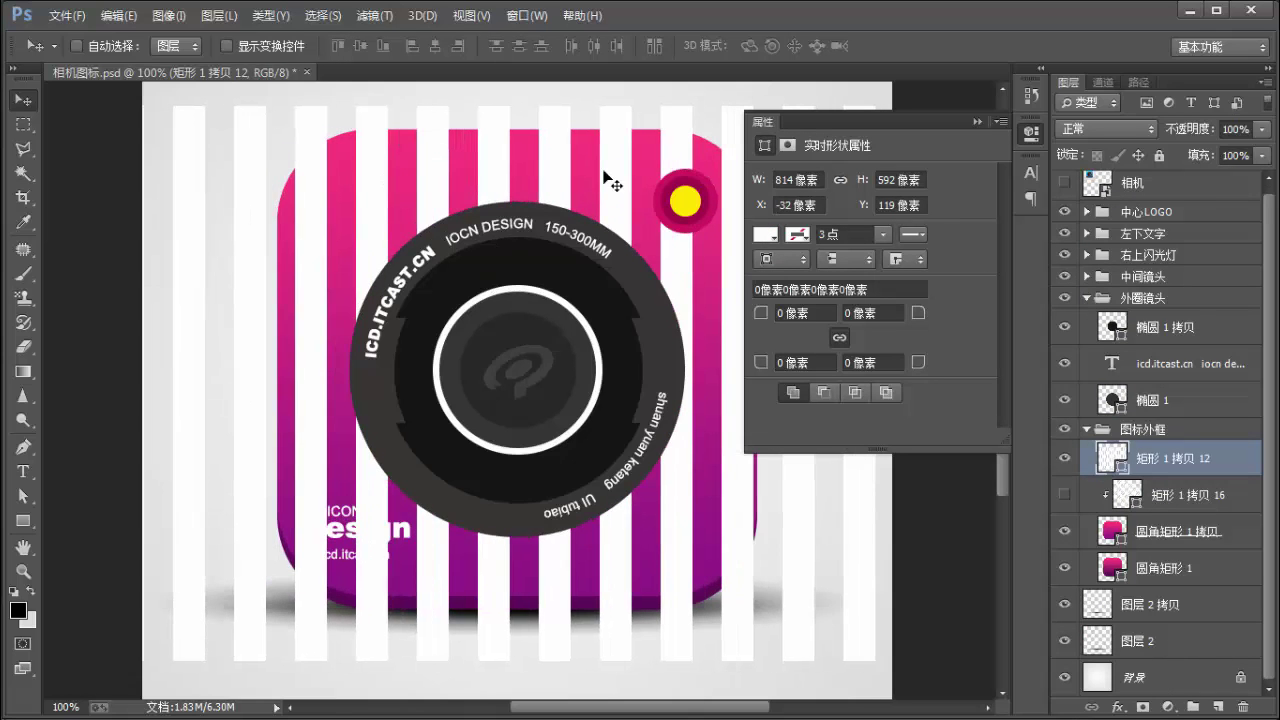
pyautogui.click(977, 122)
# Select the top anchor points of all strips and shift them right about 350 px to slant the strips diagonally.
pyautogui.press('z')
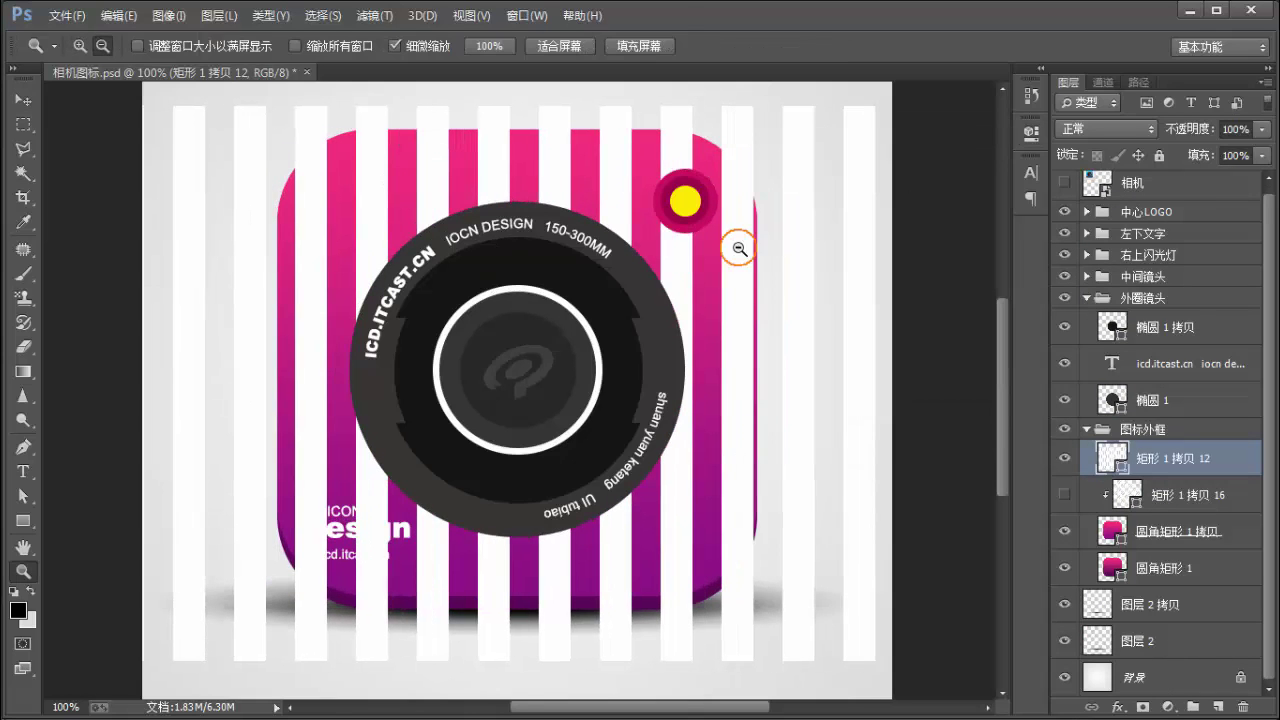
pyautogui.keyDown('alt'); pyautogui.click(737, 250); pyautogui.keyUp('alt')
pyautogui.keyDown('alt'); pyautogui.click(737, 250); pyautogui.keyUp('alt')
pyautogui.press('a')
pyautogui.moveTo(270, 232); pyautogui.dragTo(726, 272)
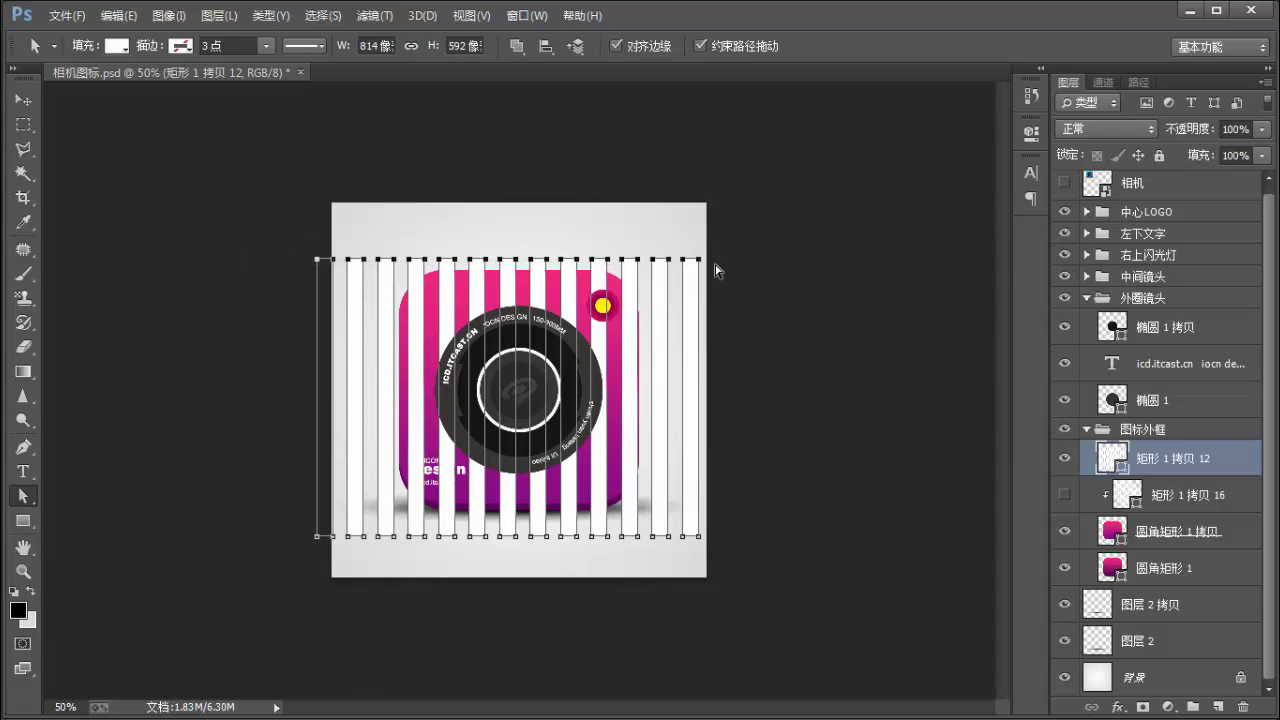
pyautogui.hotkey('shift', 'Right')
pyautogui.click(417, 366)
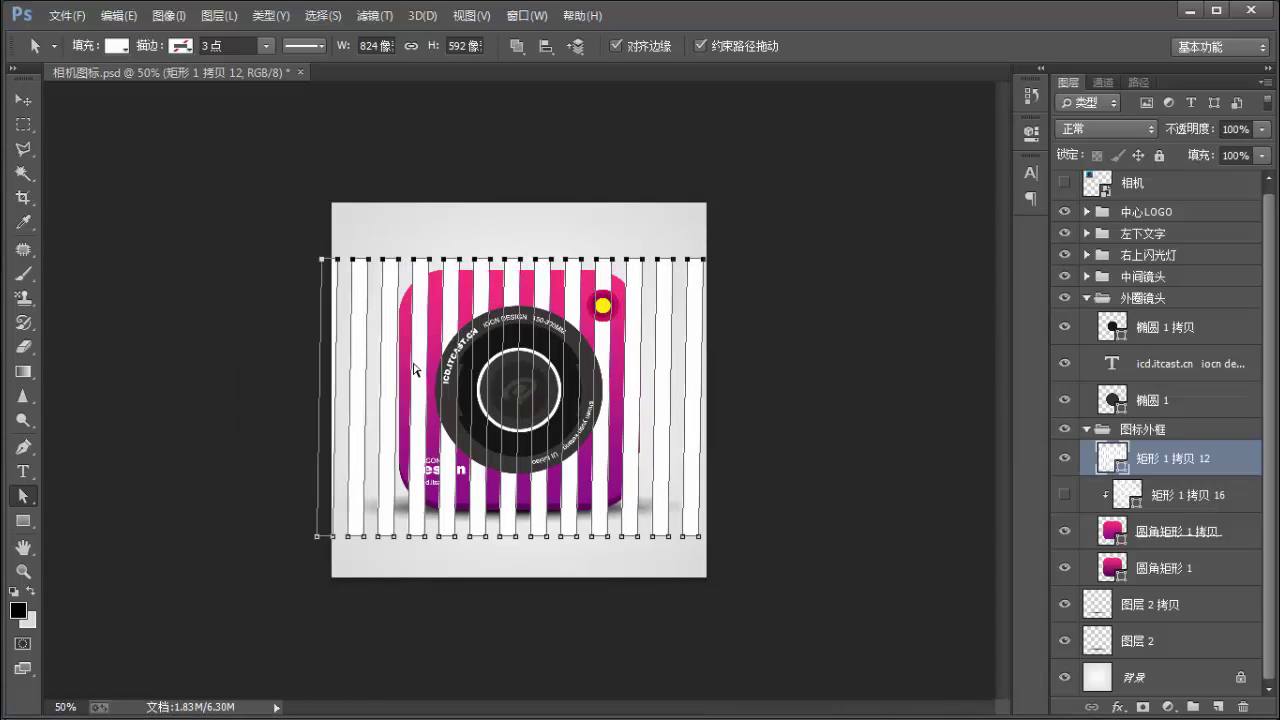
pyautogui.hotkey('shift', 'Right')
pyautogui.hotkey('shift', 'Right')
pyautogui.hotkey('shift', 'Right')
pyautogui.hotkey('shift', 'Right')
pyautogui.hotkey('shift', 'Right')
pyautogui.hotkey('shift', 'Right')
pyautogui.hotkey('shift', 'Right')
pyautogui.hotkey('shift', 'Right')
pyautogui.hotkey('shift', 'Right')
pyautogui.hotkey('shift', 'Right')
pyautogui.hotkey('shift', 'Right')
pyautogui.hotkey('shift', 'Right')
pyautogui.hotkey('shift', 'Right')
pyautogui.hotkey('shift', 'Right')
pyautogui.hotkey('shift', 'Right')
pyautogui.hotkey('shift', 'Right')
pyautogui.hotkey('shift', 'Right')
pyautogui.hotkey('shift', 'Right')
pyautogui.hotkey('shift', 'Right')
pyautogui.hotkey('shift', 'Right')
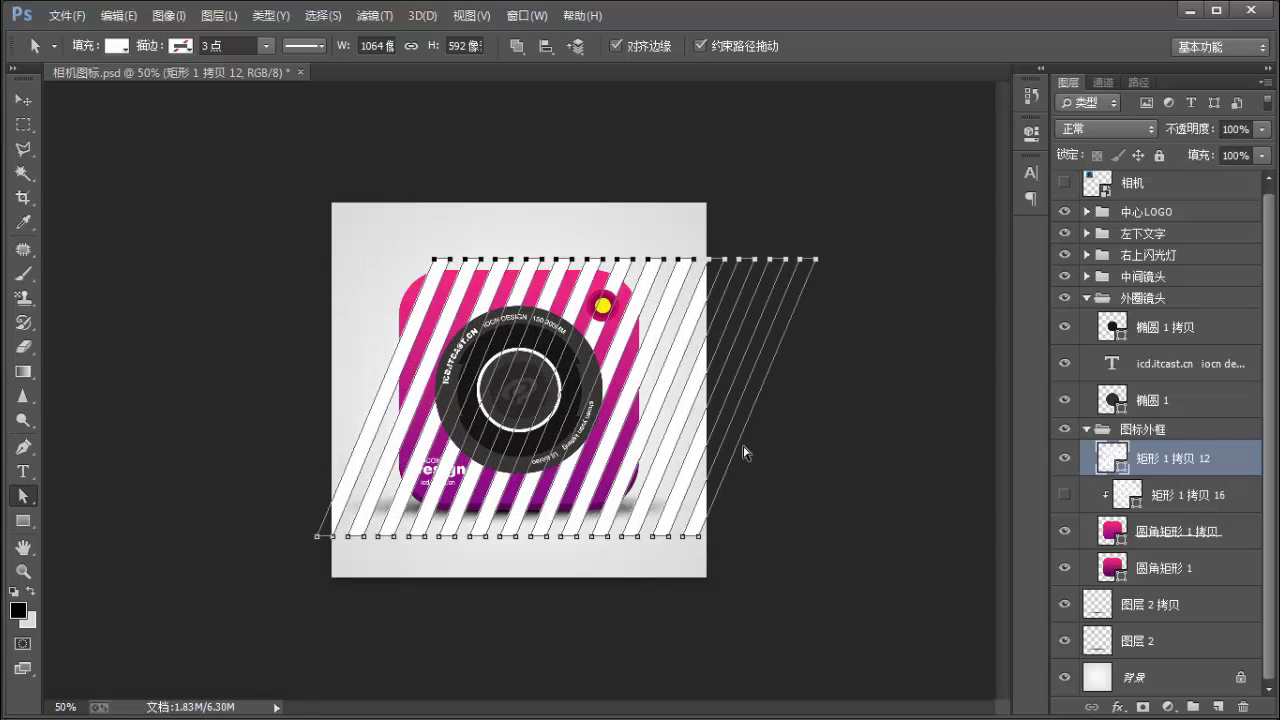
pyautogui.hotkey('shift', 'Right')
pyautogui.hotkey('shift', 'Right')
pyautogui.hotkey('shift', 'Right')
pyautogui.hotkey('shift', 'Right')
pyautogui.hotkey('shift', 'Right')
pyautogui.hotkey('shift', 'Right')
pyautogui.hotkey('shift', 'Right')
pyautogui.hotkey('shift', 'Right')
pyautogui.hotkey('shift', 'Right')
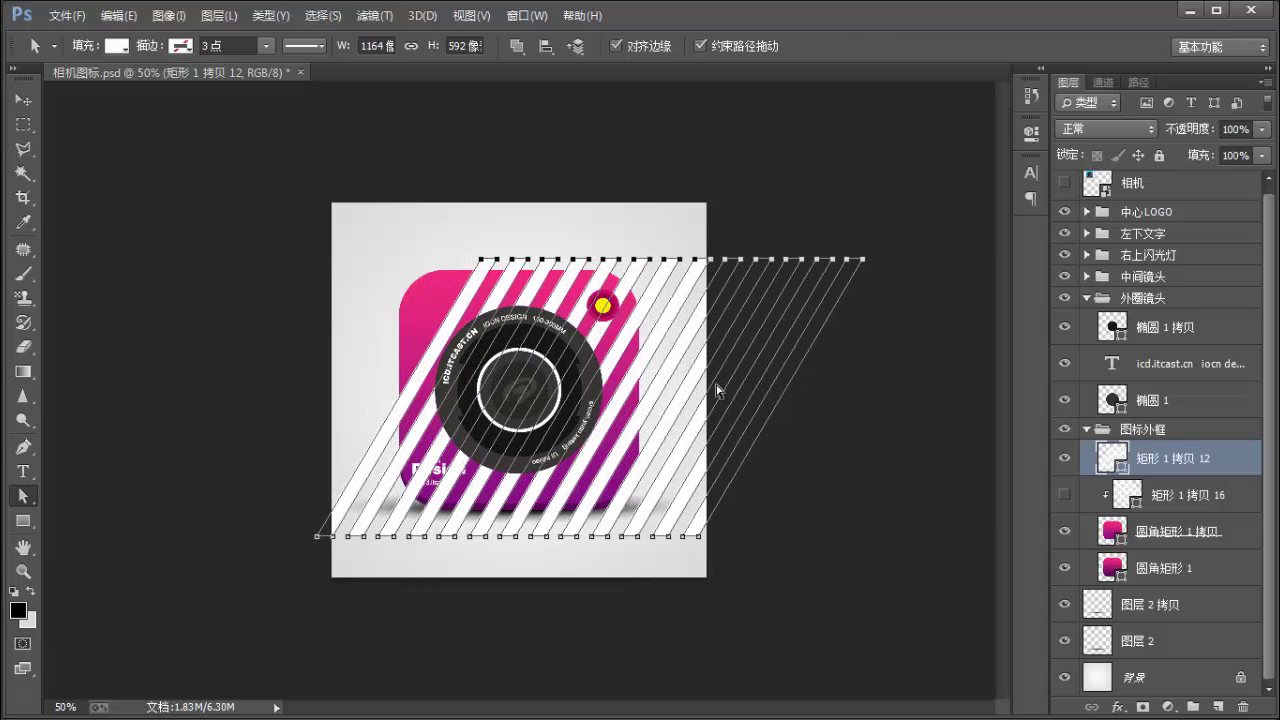
# Center the slanted stripes over the icon and place their layer below 矩形 1 拷贝 16 so they clip to the body.
pyautogui.press('v')
pyautogui.moveTo(674, 374); pyautogui.dragTo(578, 377)
pyautogui.moveTo(1204, 457); pyautogui.dragTo(1200, 496)
pyautogui.press('z')
pyautogui.click(478, 50)
pyautogui.press('v')
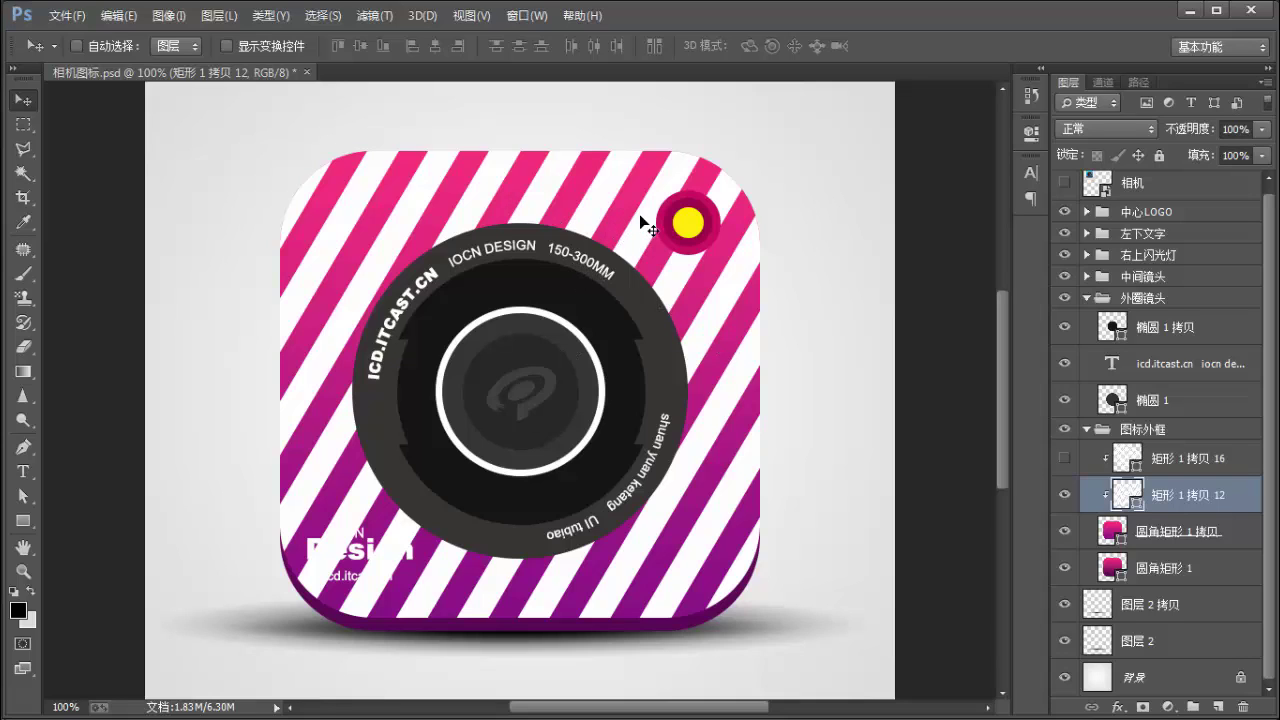
# Compare the earlier 矩形 1 拷贝 16 stripes with the new ones by swapping the two layers' visibility.
pyautogui.click(1068, 461)
pyautogui.click(1066, 494)
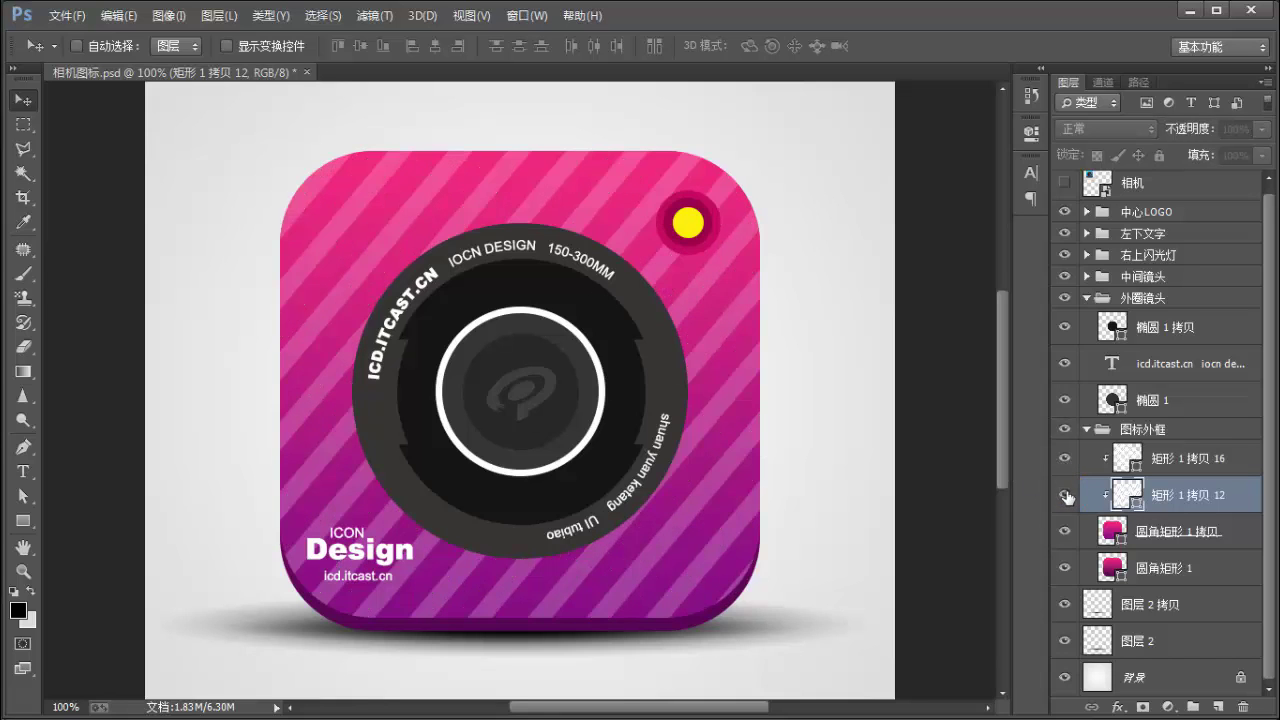
pyautogui.click(1066, 494)
pyautogui.click(1064, 461)
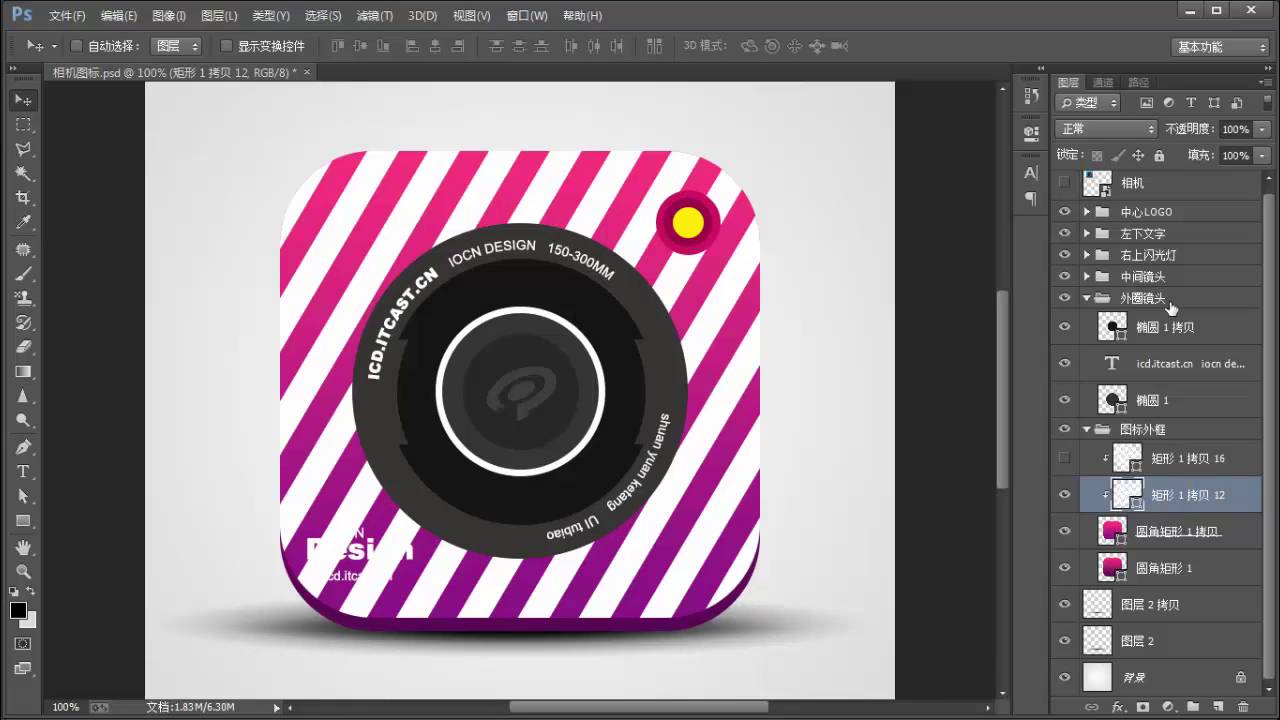
# Set the new stripe layer's opacity to 20% and its blend mode to 叠加 (Overlay).
pyautogui.click(1172, 136)
pyautogui.write('20')
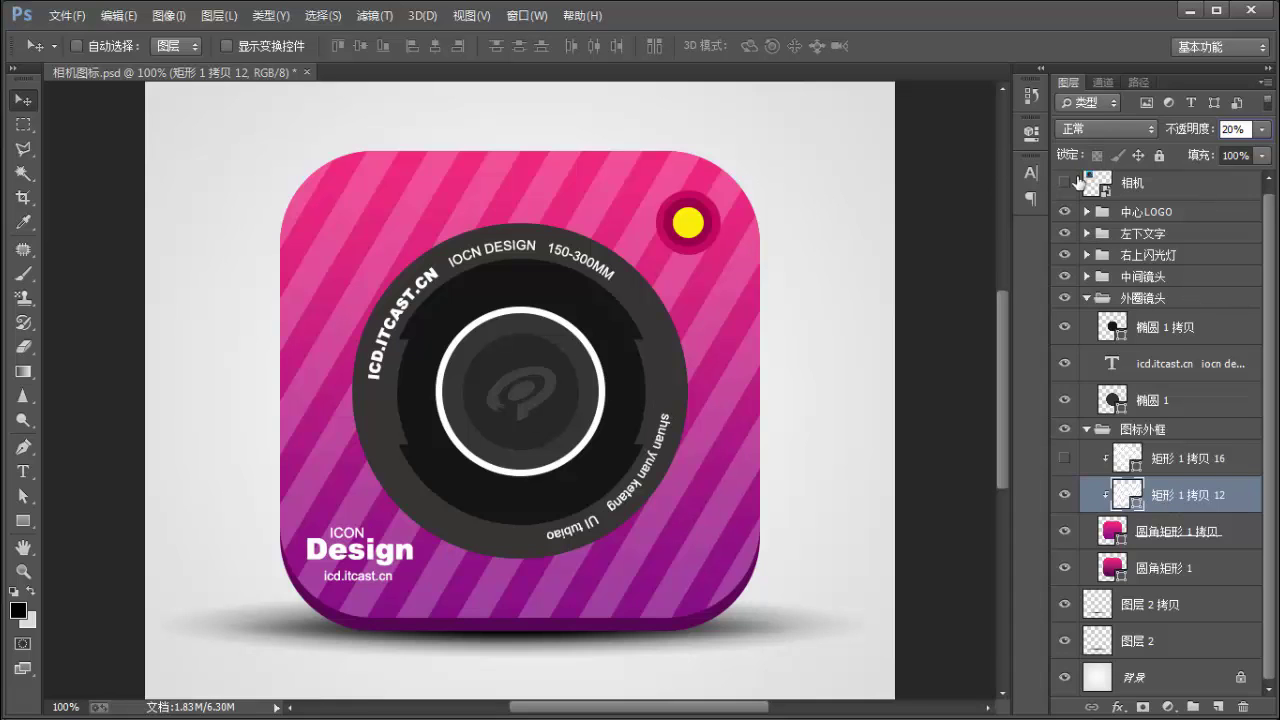
pyautogui.click(1115, 131)
pyautogui.click(1115, 131)
pyautogui.click(1115, 131)
pyautogui.click(1105, 430)
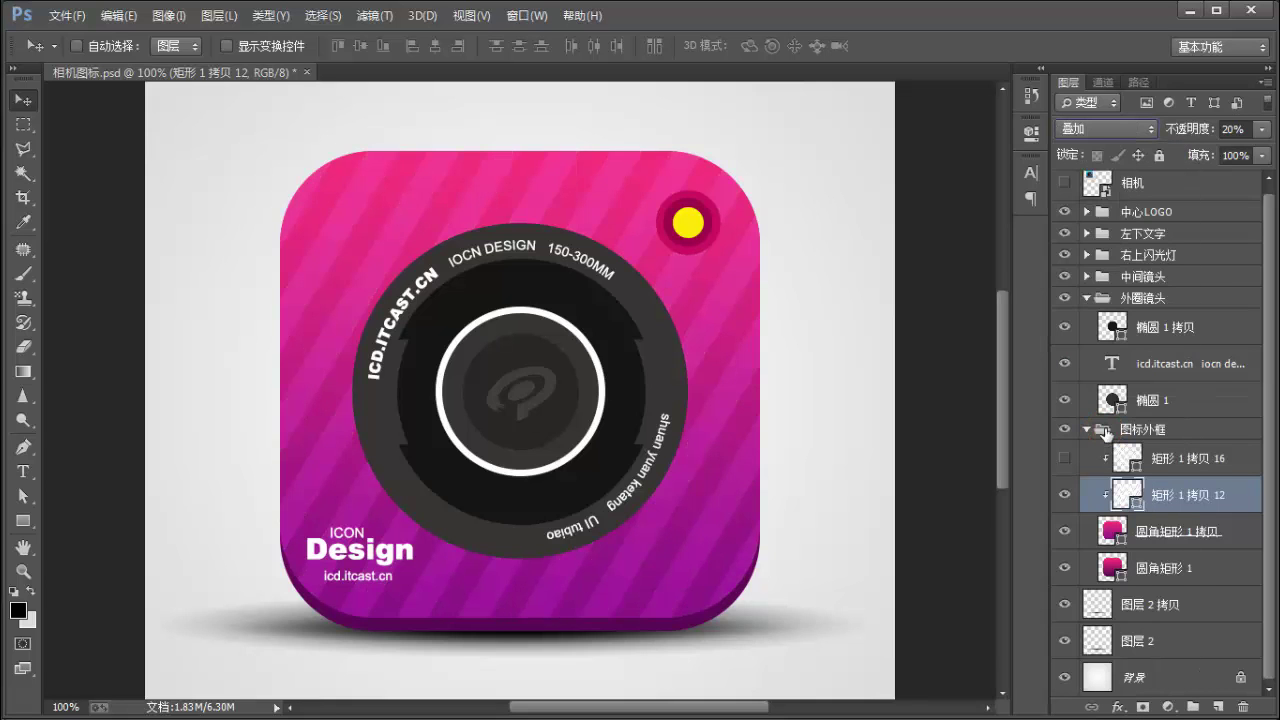
# Try the 柔光 (Soft Light) blend mode on the new stripes at 20% opacity and return to 叠加 (Overlay).
pyautogui.click(1105, 128)
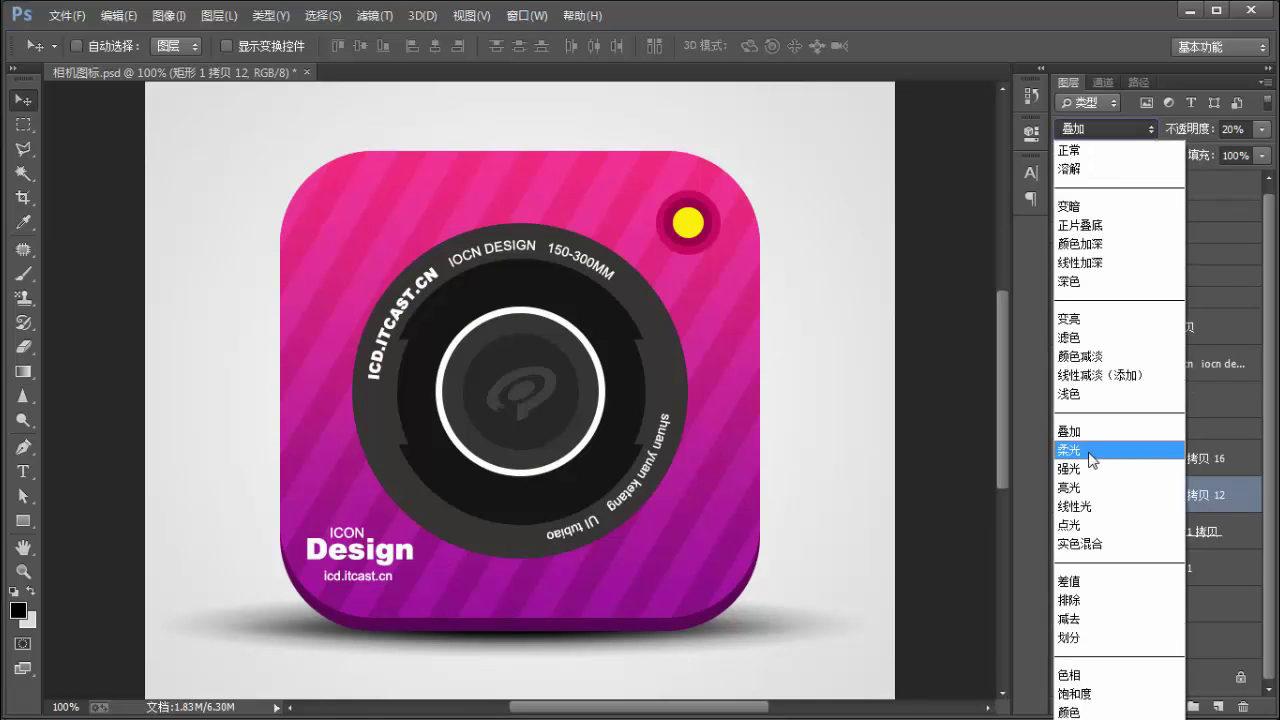
pyautogui.click(1088, 447)
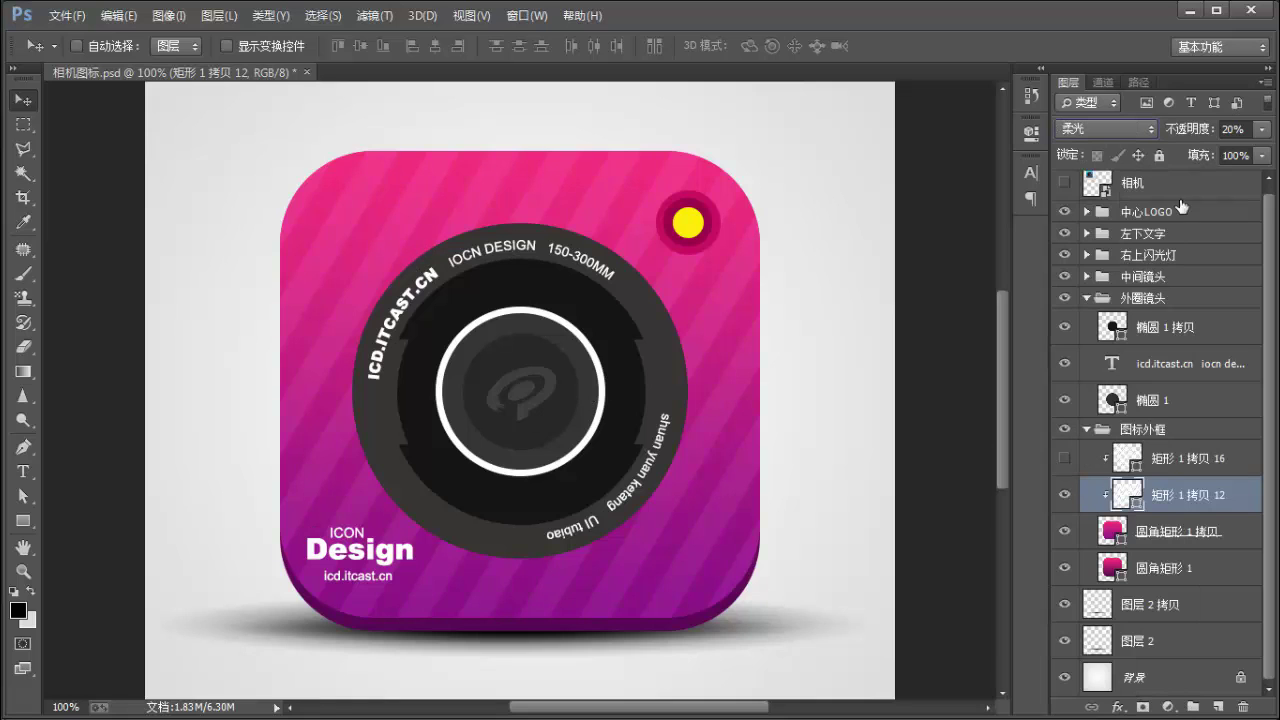
pyautogui.moveTo(1195, 132)
pyautogui.mouseDown()
pyautogui.moveTo(1215, 135)
pyautogui.moveTo(1190, 133)
pyautogui.mouseUp()
pyautogui.write('20')
pyautogui.press('Return')
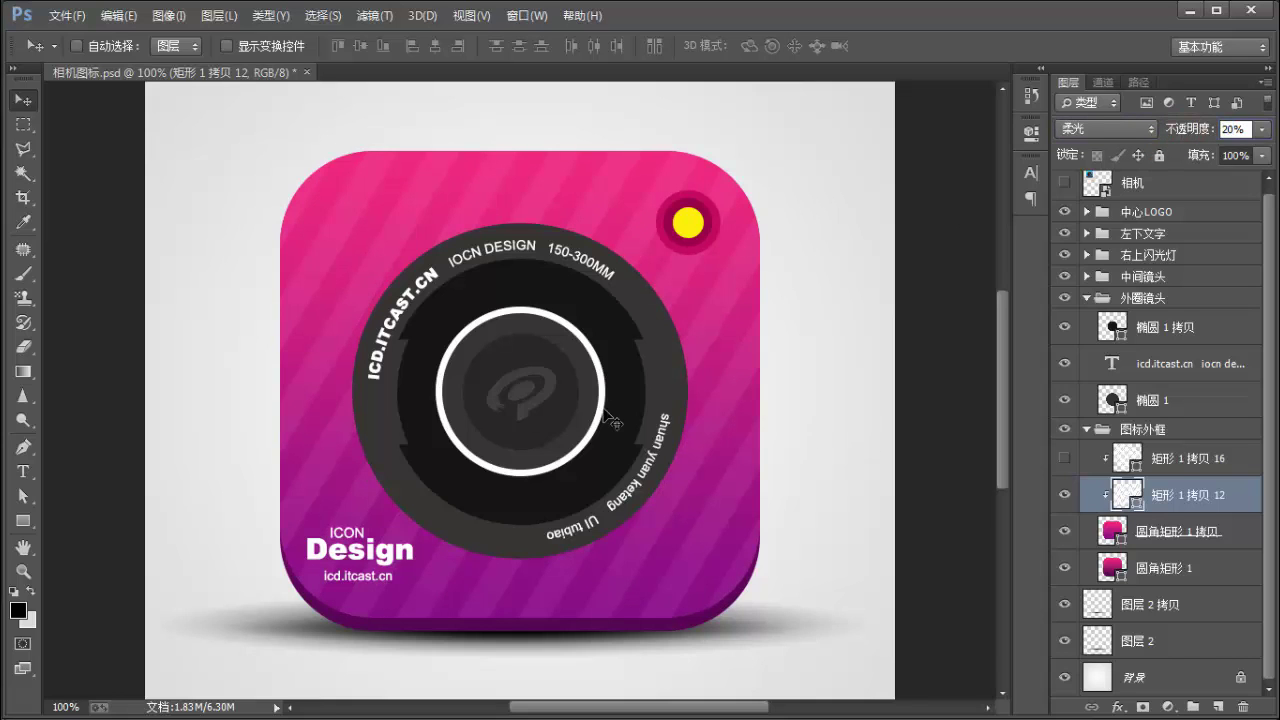
pyautogui.click(1107, 128)
pyautogui.click(1087, 432)
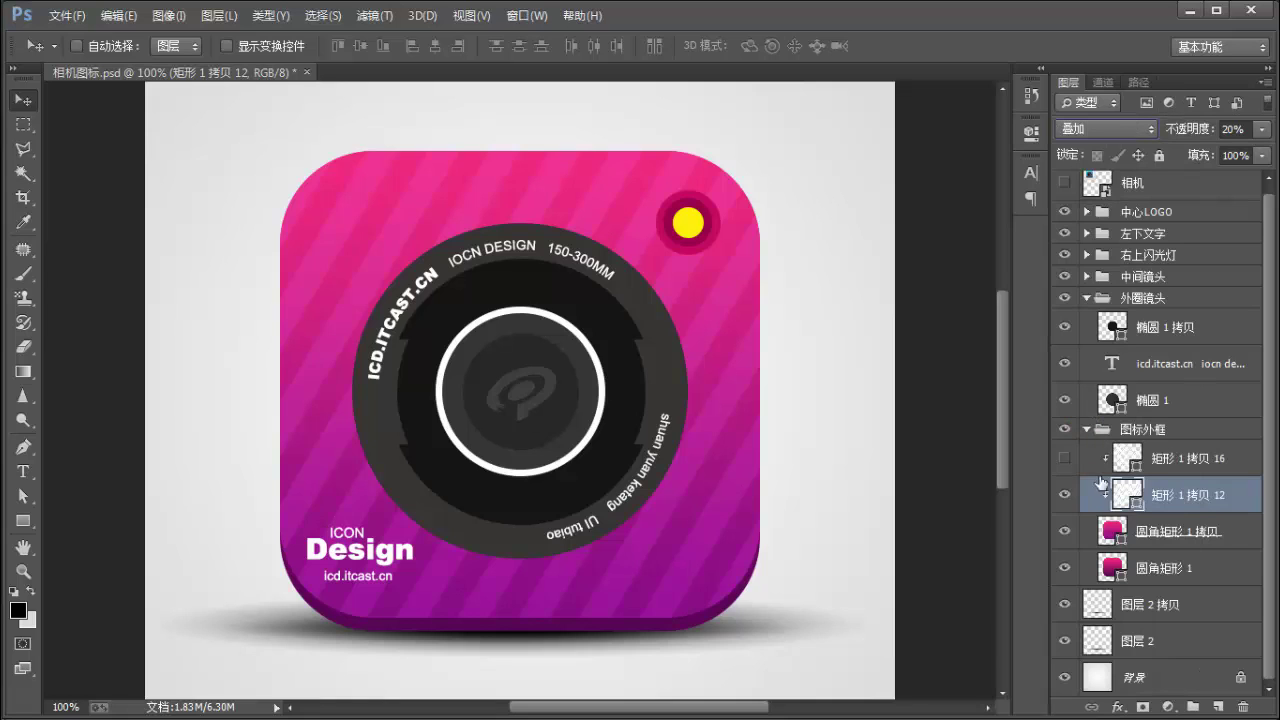
# Compare the 叠加 stripes with the earlier 矩形 1 拷贝 16 stripes by alternating their visibility.
pyautogui.click(1064, 494)
pyautogui.click(1064, 458)
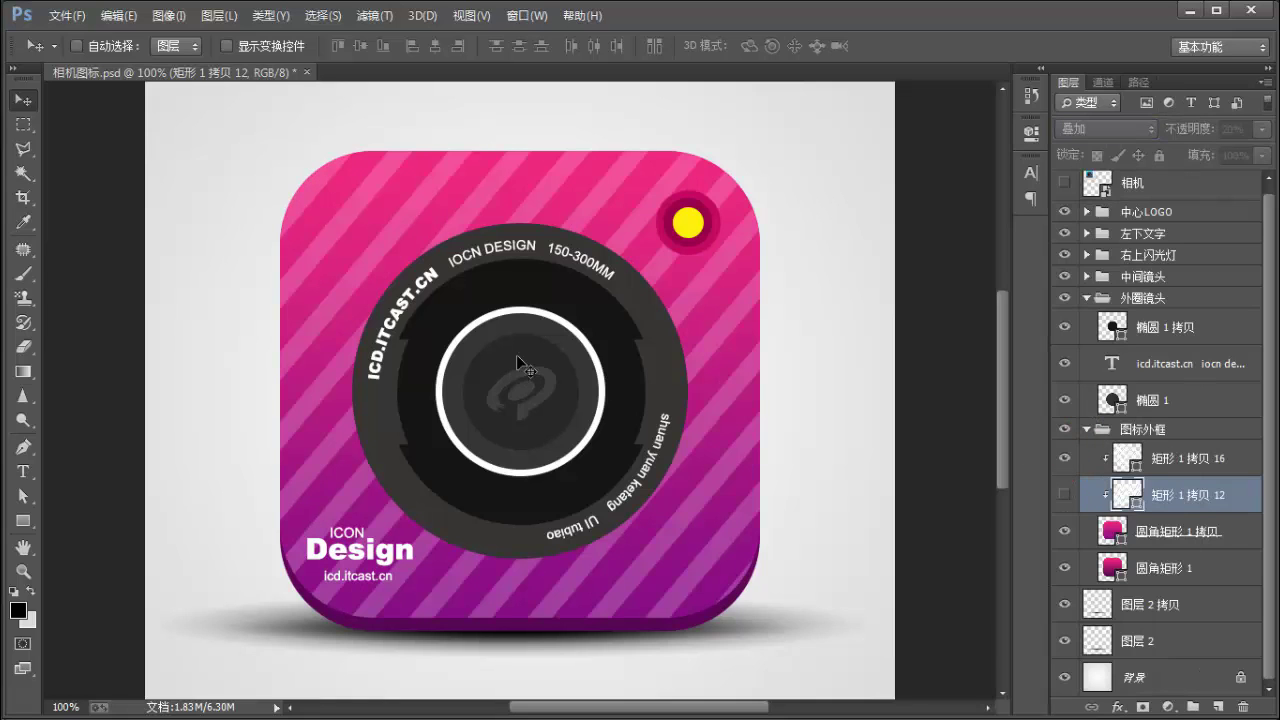
pyautogui.click(1064, 458)
pyautogui.click(1064, 494)
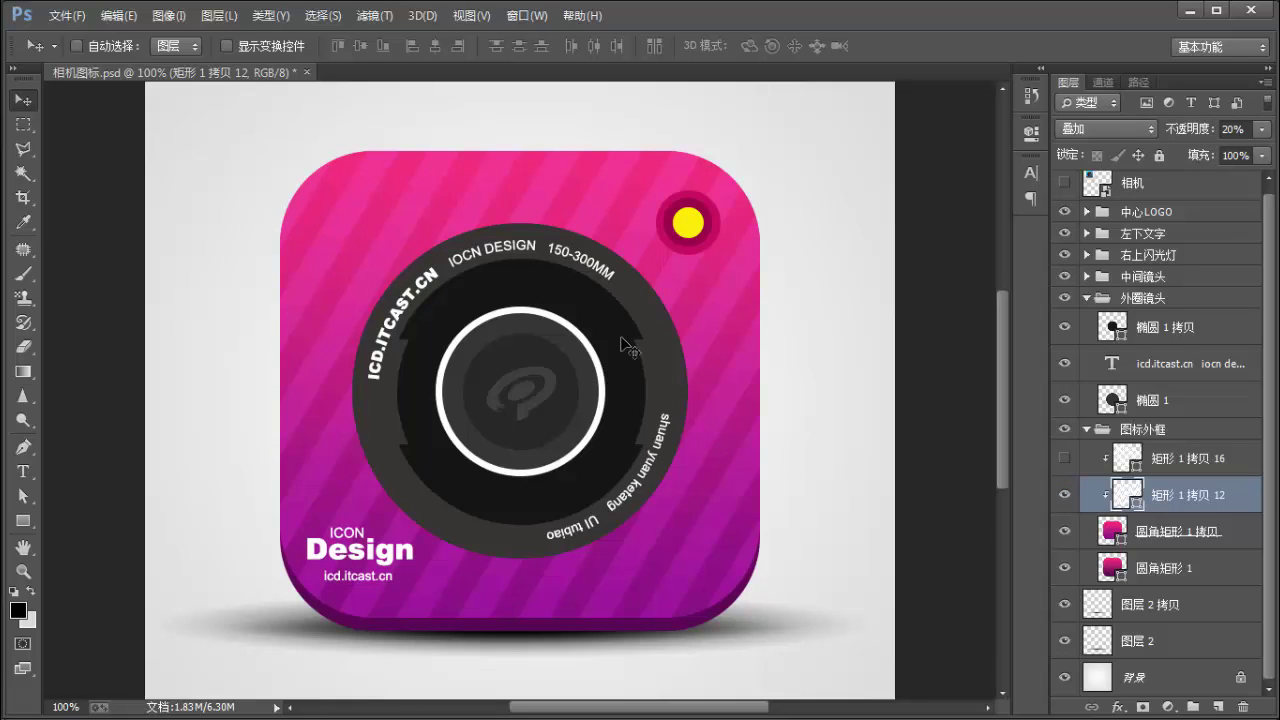
# Set the new stripe layer's blend mode to 柔光 (Soft Light) and delete the hidden 矩形 1 拷贝 16 layer.
pyautogui.click(1110, 130)
pyautogui.click(1080, 445)
pyautogui.click(1190, 458)
pyautogui.press('Delete')
pyautogui.click(472, 15)
pyautogui.click(832, 408)
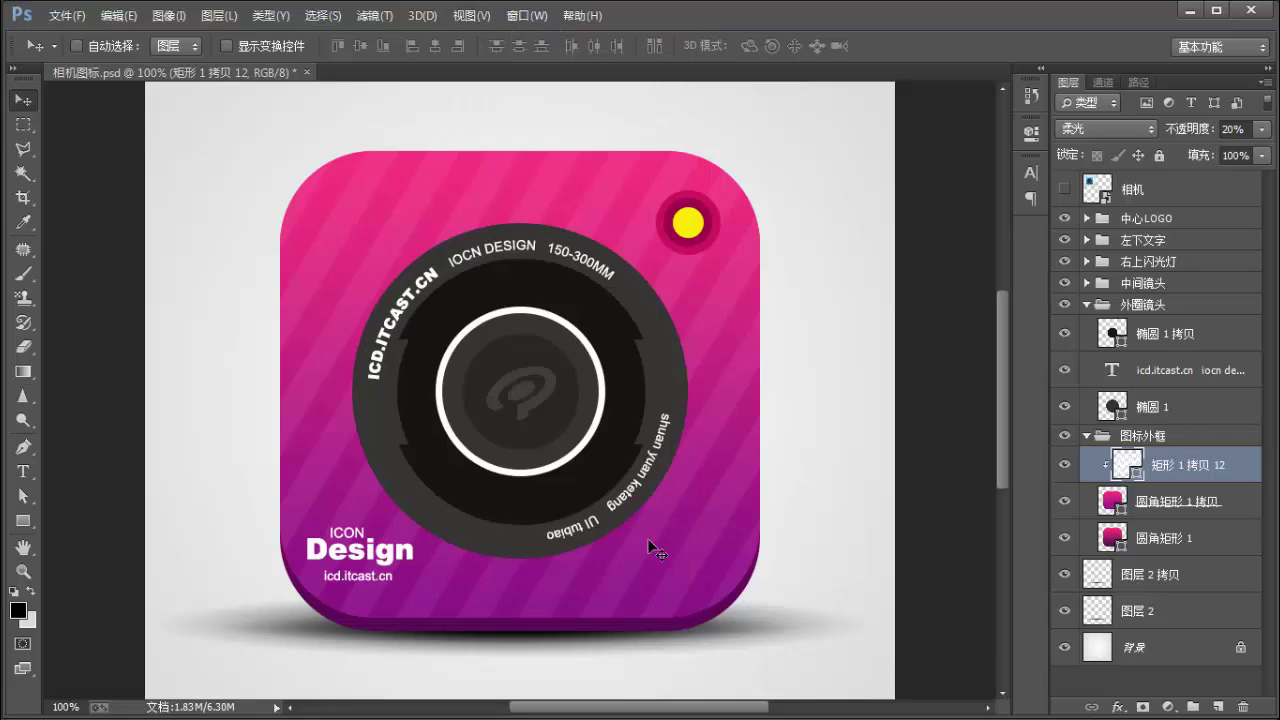
# Show the 相机 reference image to check the stripes against it, hide it again and select its layer.
pyautogui.click(1064, 189)
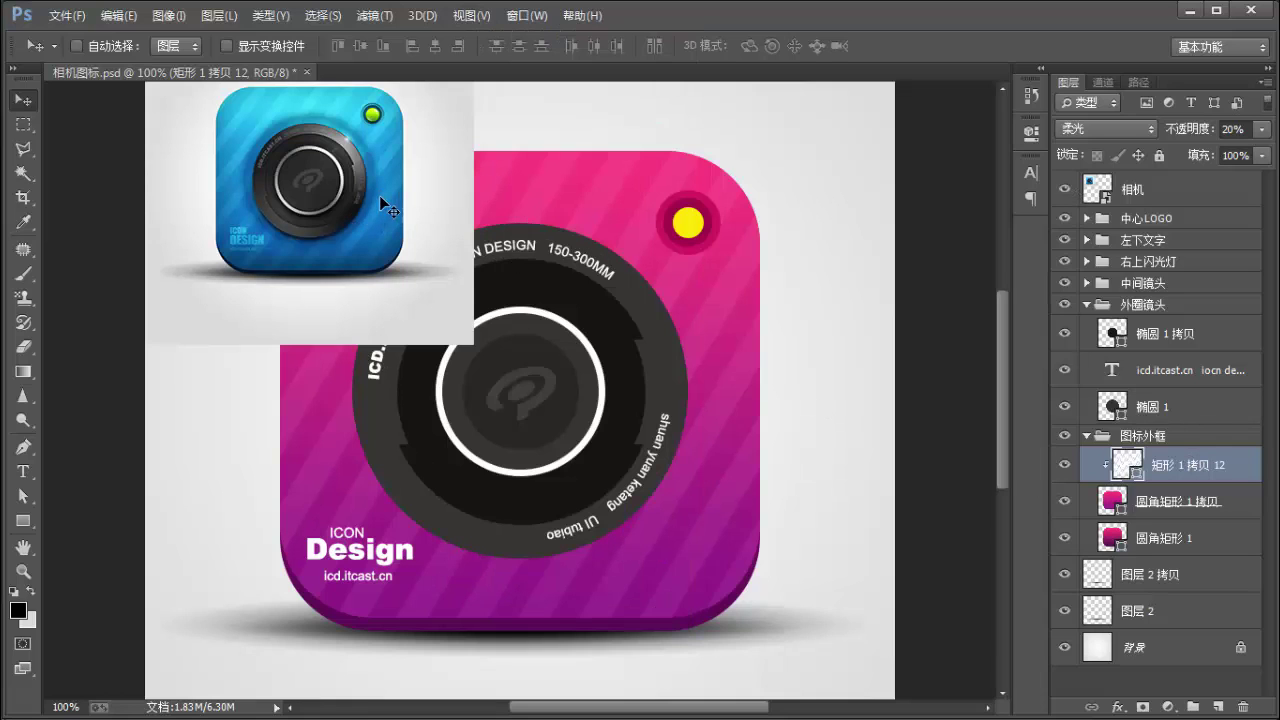
pyautogui.click(1064, 189)
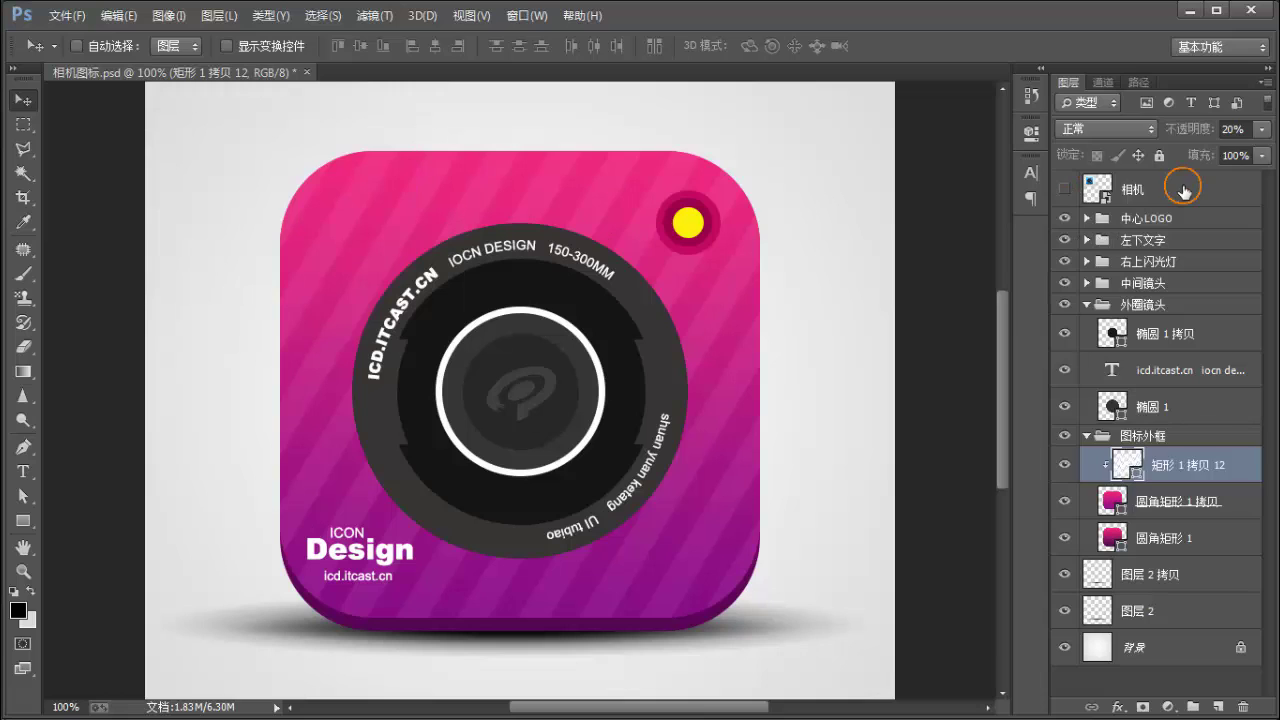
pyautogui.click(1133, 189)
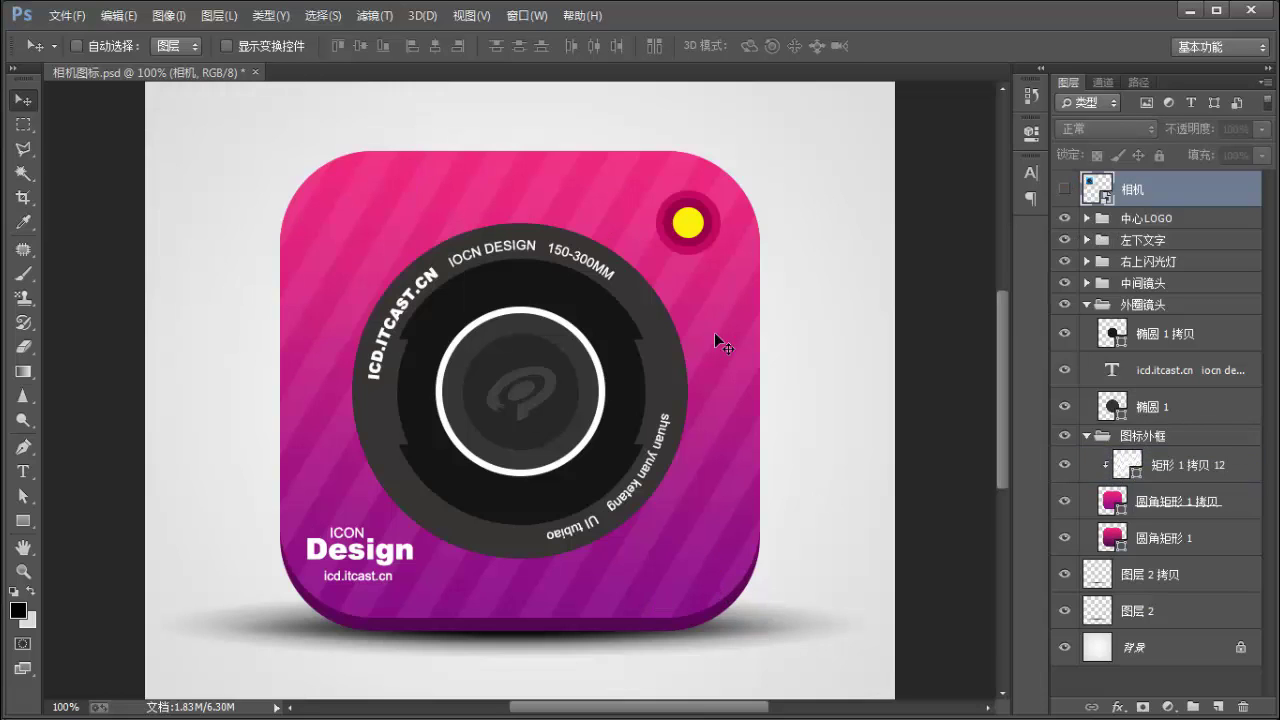